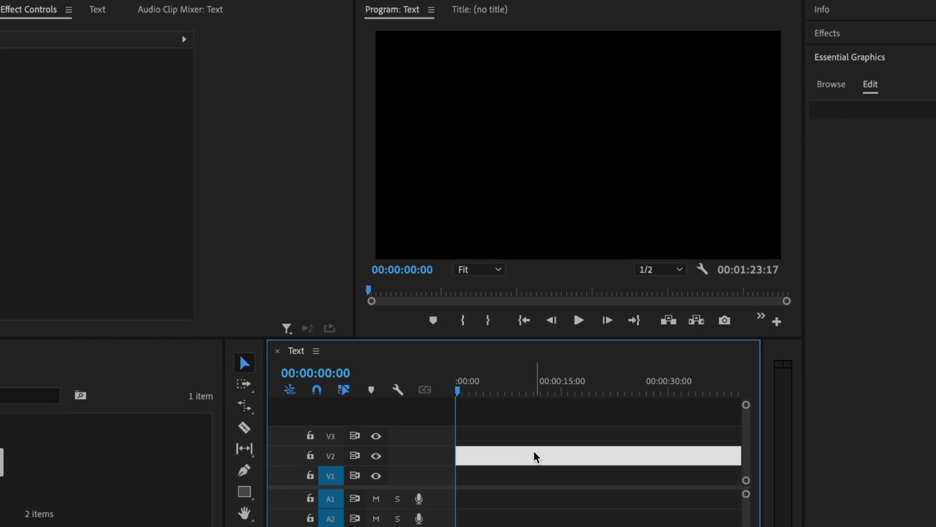
# Add a horizontal text layer reading "Hello!" to the video frame at the start of the sequence
pyautogui.click(189, 475)
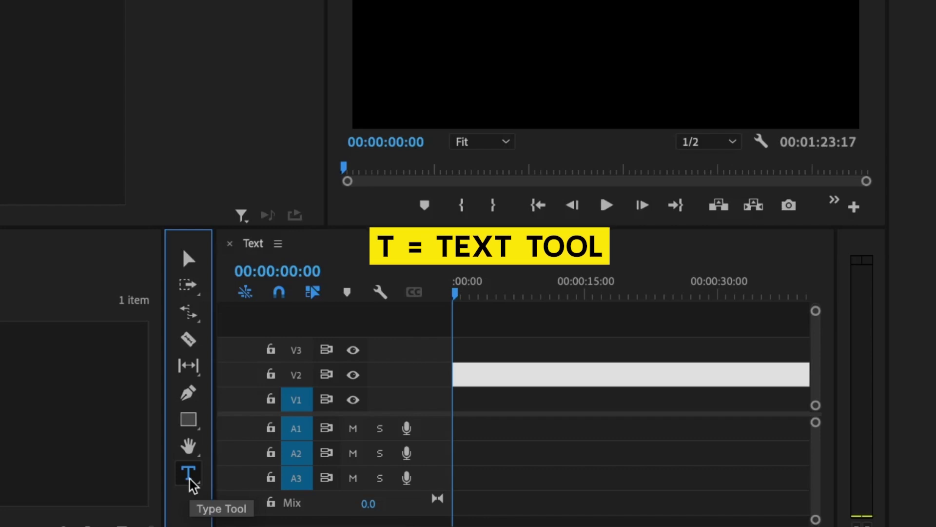
pyautogui.click(190, 479)
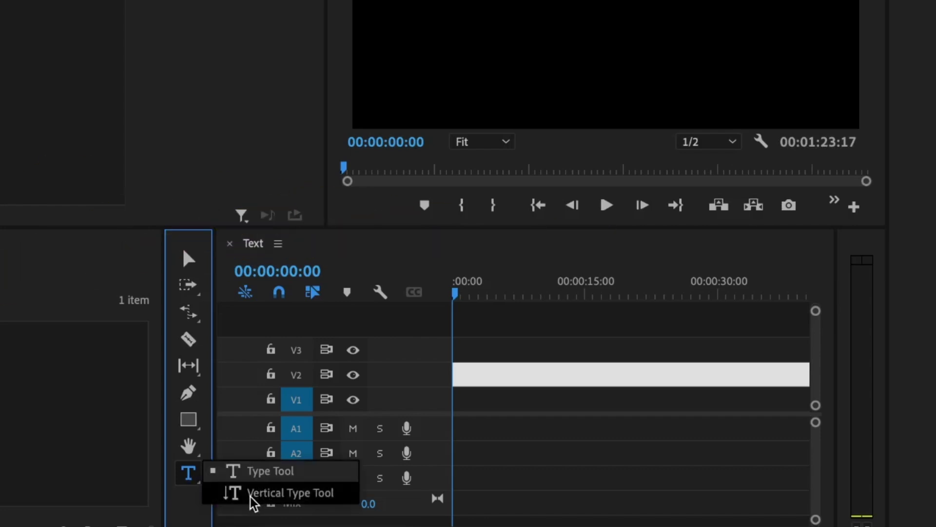
pyautogui.click(209, 471)
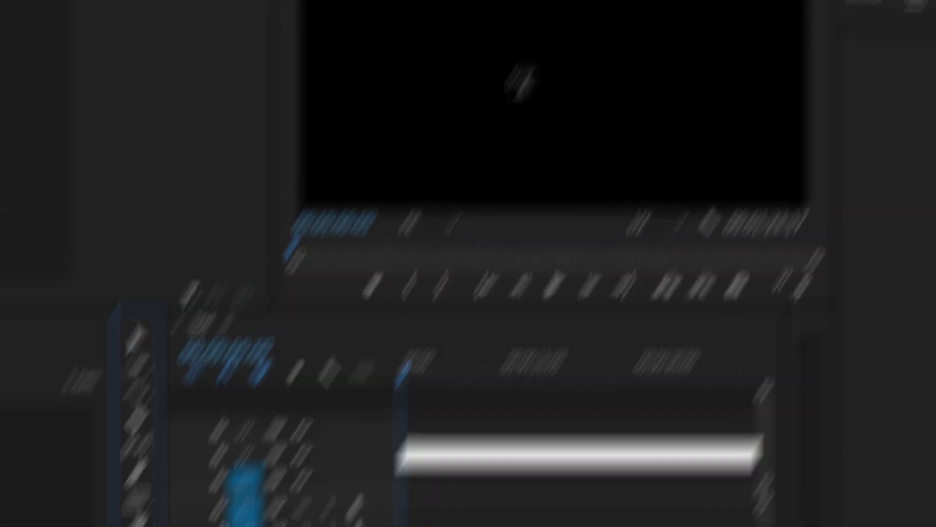
pyautogui.click(564, 0)
pyautogui.write('he')
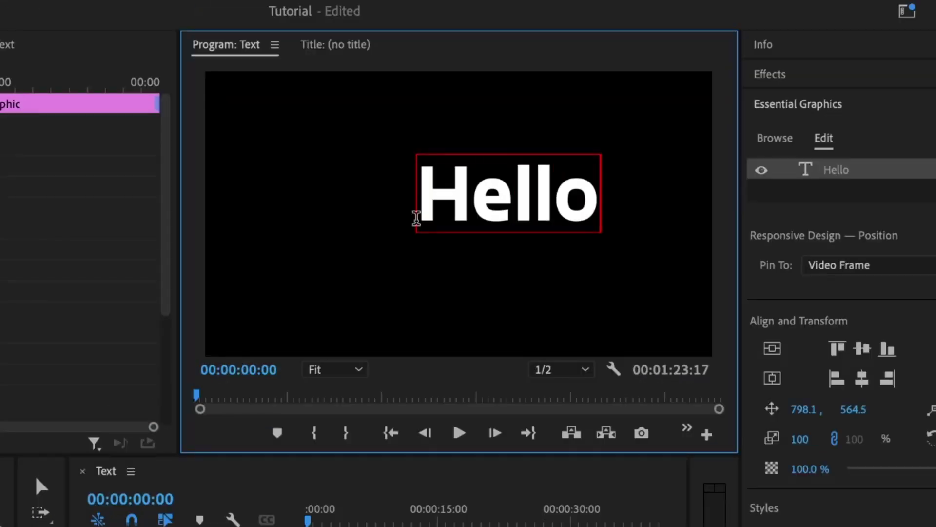
pyautogui.write('!')
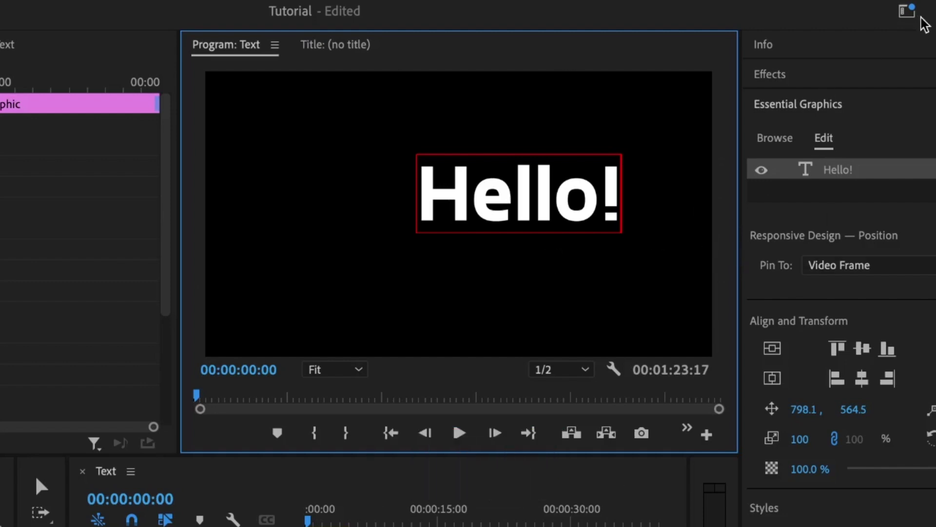
# Look over the text settings in the Captions and Graphics workspace and return to the All Panels workspace
pyautogui.click(892, 16)
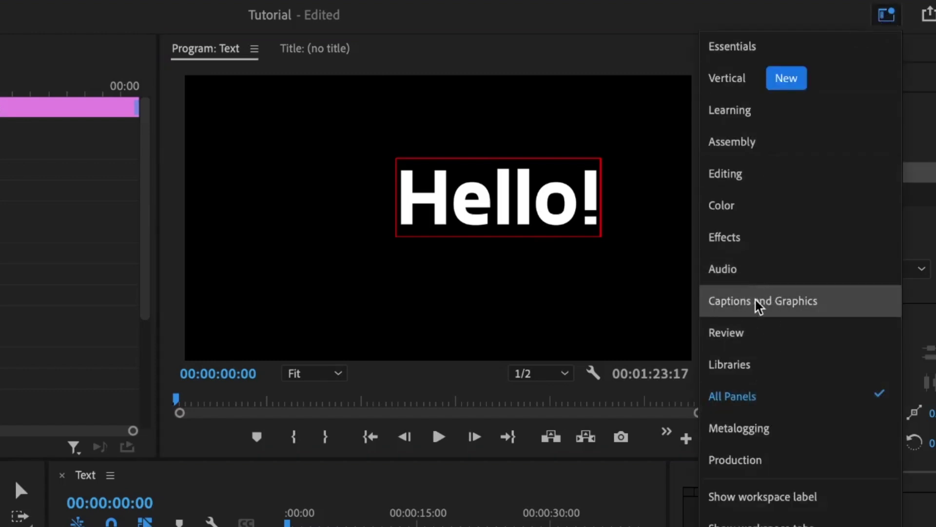
pyautogui.click(779, 301)
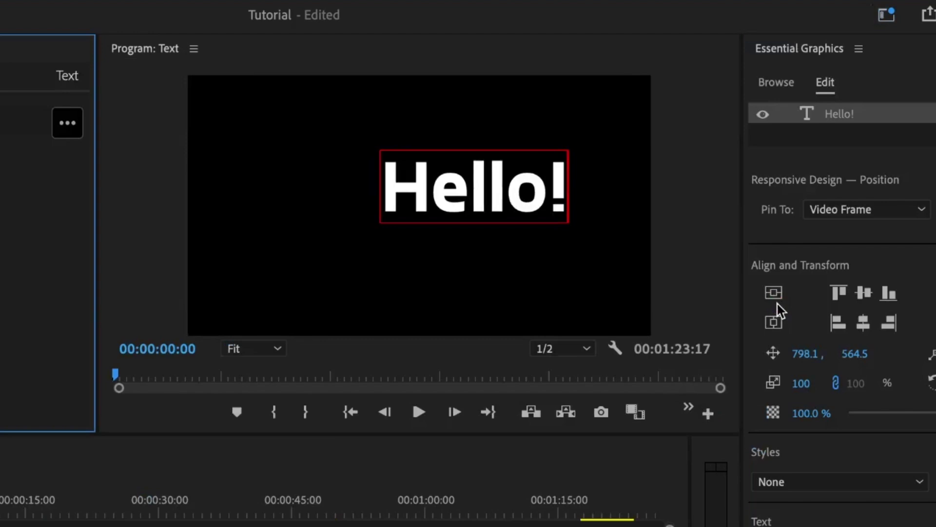
pyautogui.scroll(-5, 844, 254)
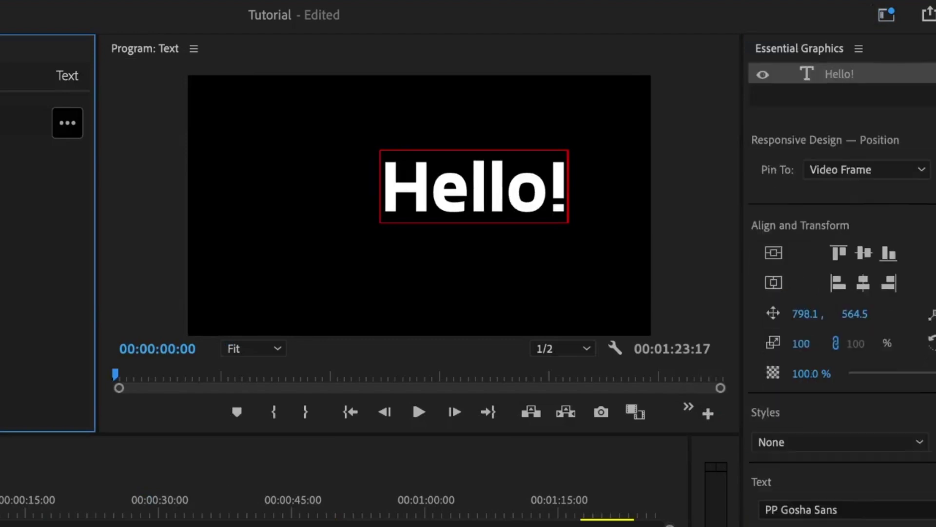
pyautogui.scroll(5, 846, 390)
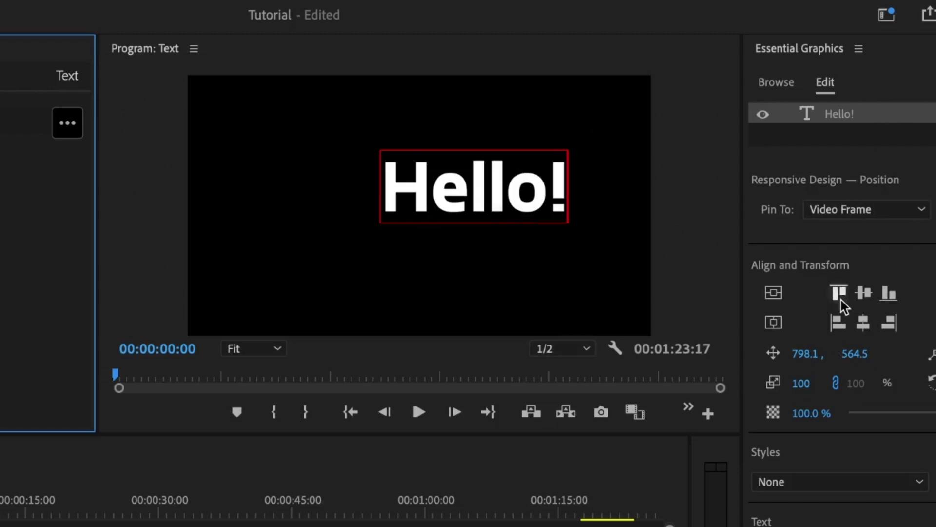
pyautogui.click(887, 15)
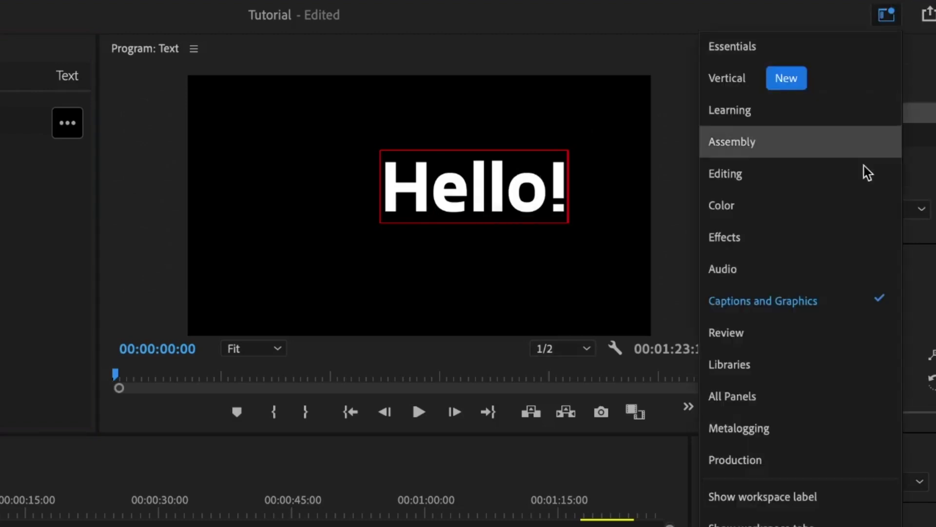
pyautogui.click(761, 403)
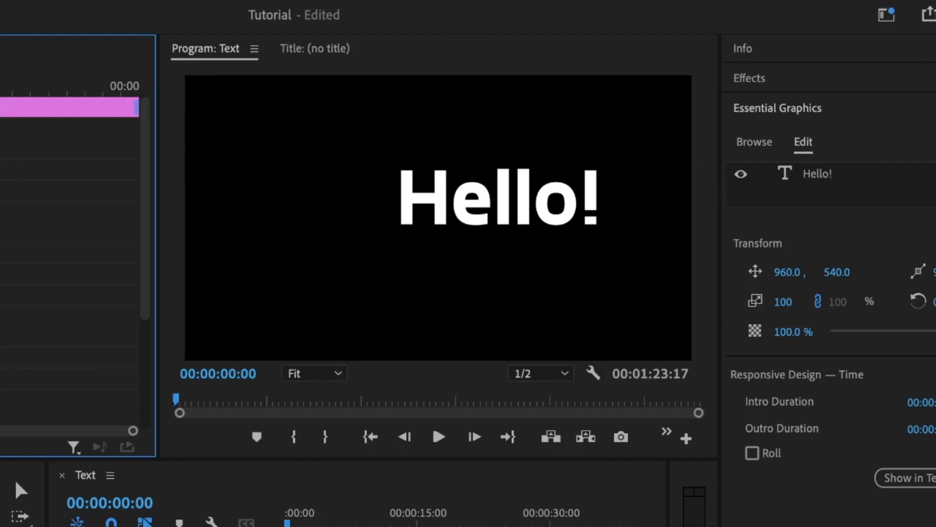
# Bring up the Essential Graphics panel from the list of available panels
pyautogui.click(223, 11)
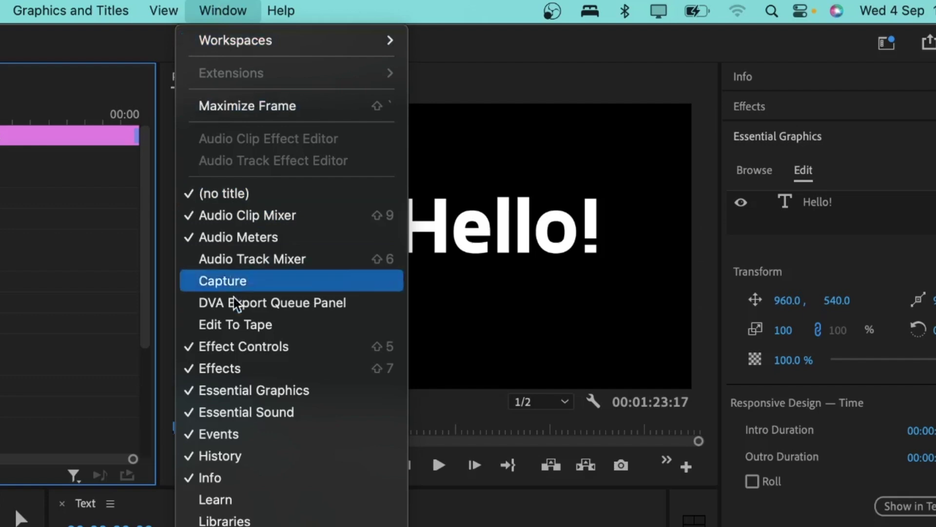
pyautogui.scroll(-3, 234, 303)
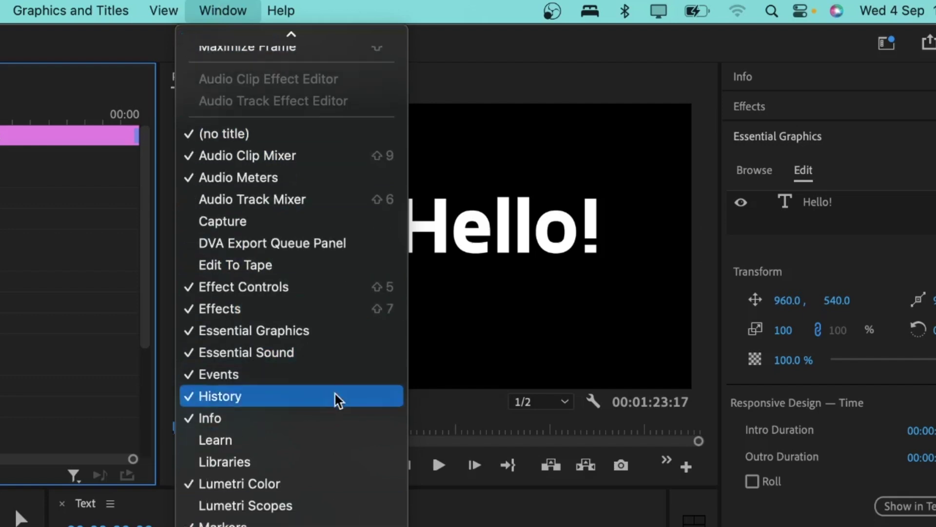
pyautogui.click(185, 330)
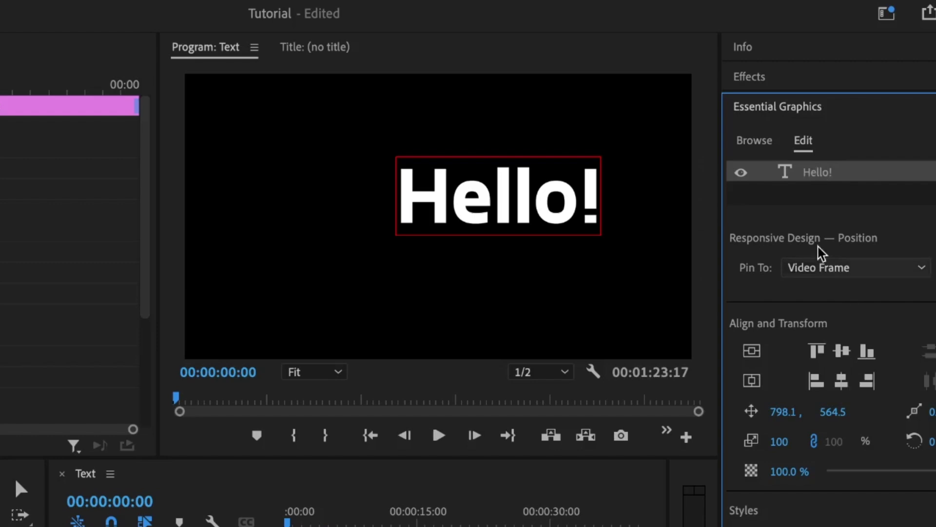
# Reselect the Hello! text layer and centre it vertically and horizontally in the frame
pyautogui.click(806, 200)
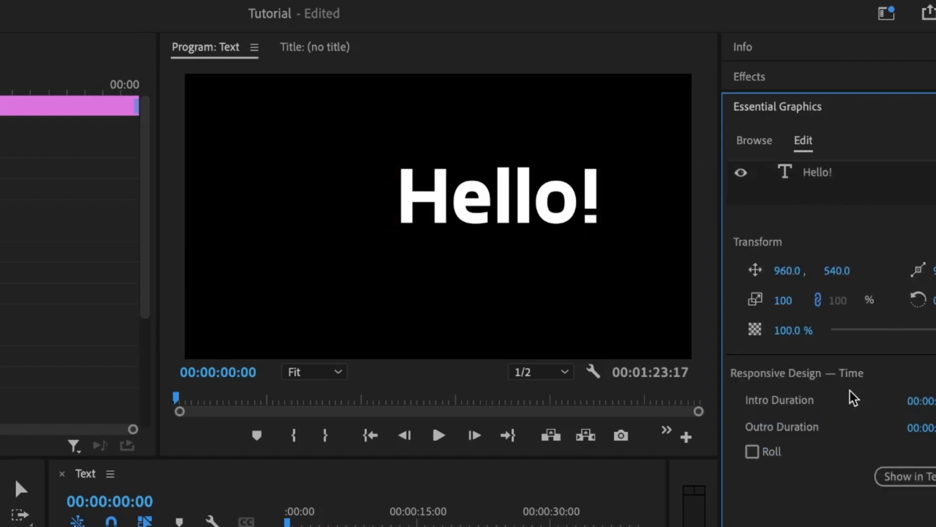
pyautogui.click(818, 175)
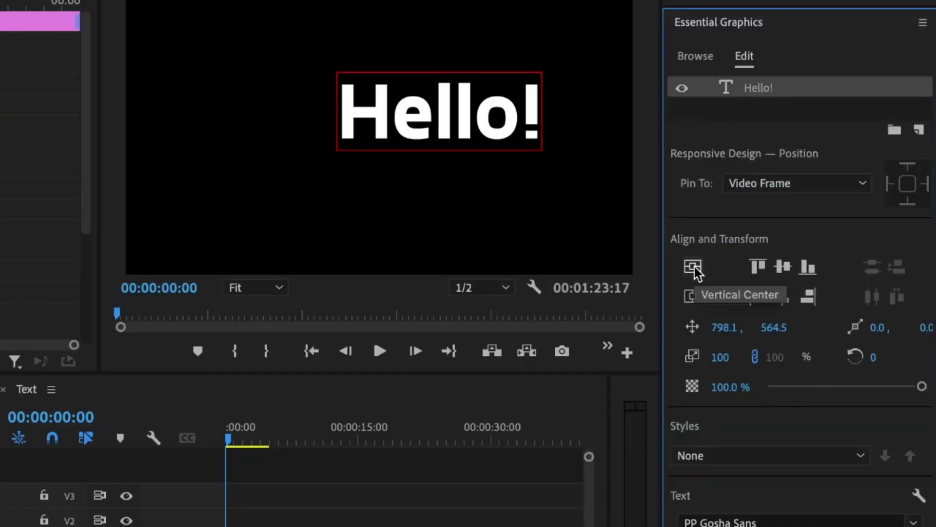
pyautogui.click(726, 313)
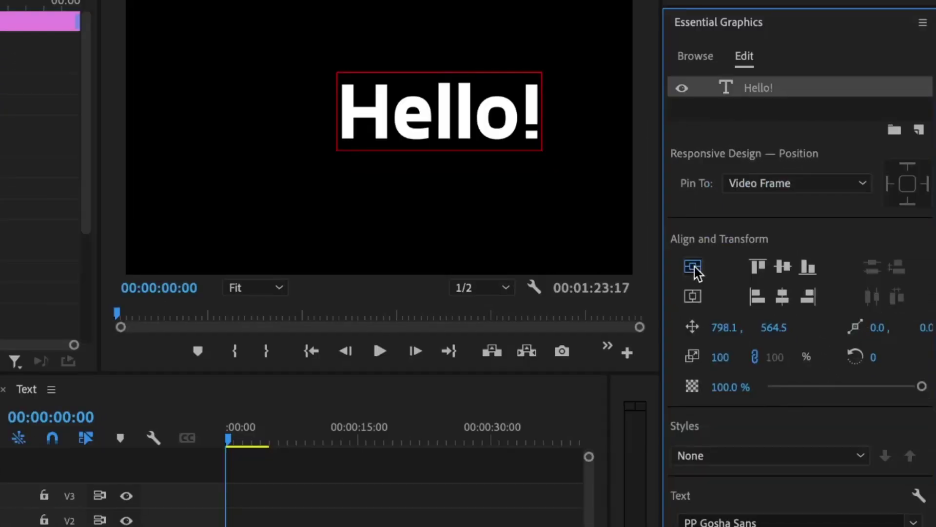
pyautogui.click(693, 296)
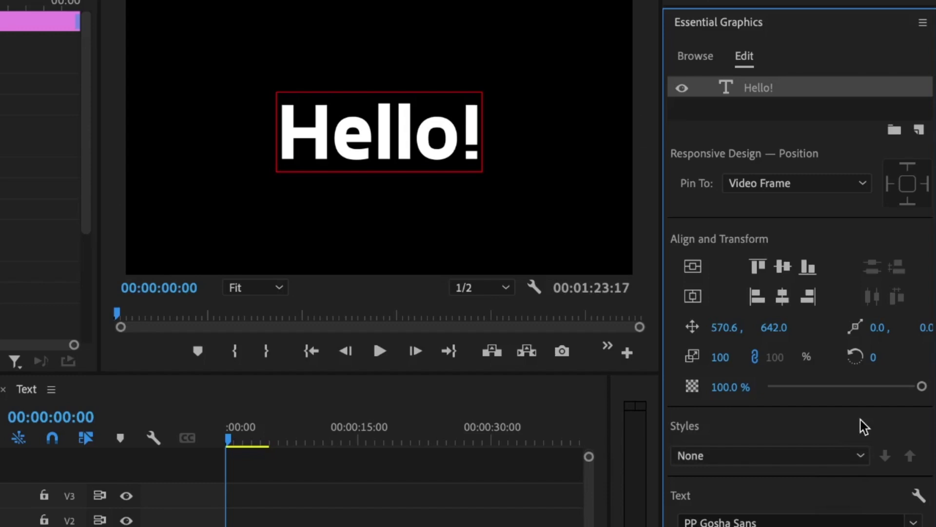
# Move the Hello! text to position 487.6, 666.0 and unlink its horizontal and vertical scale
pyautogui.scroll(-3, 861, 424)
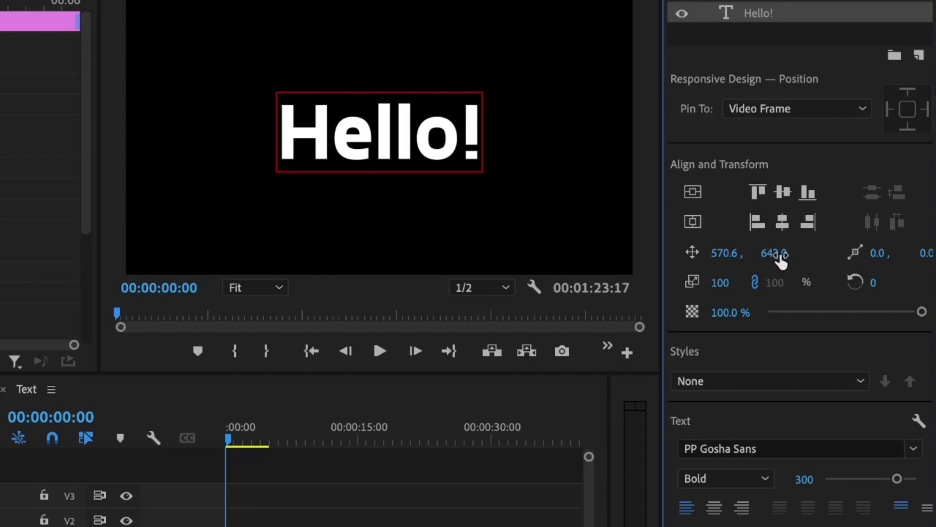
pyautogui.moveTo(779, 257)
pyautogui.mouseDown()
pyautogui.moveTo(824, 257)
pyautogui.moveTo(784, 257)
pyautogui.mouseUp()
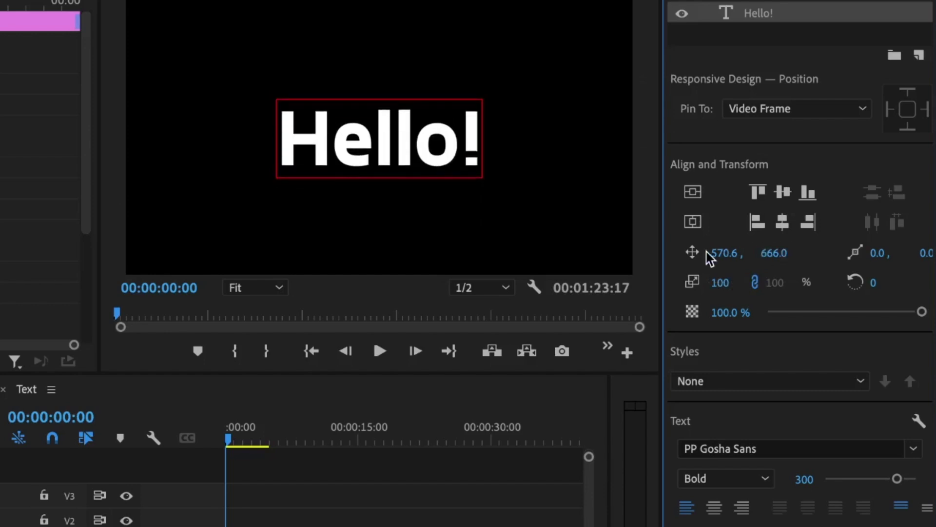
pyautogui.moveTo(710, 253); pyautogui.dragTo(709, 318)
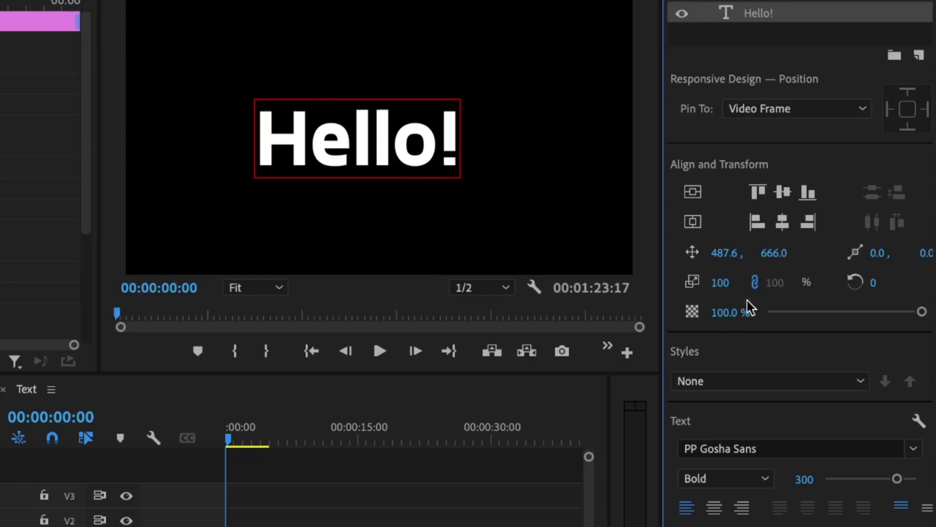
pyautogui.click(755, 282)
pyautogui.moveTo(776, 283); pyautogui.dragTo(932, 312)
# Examine the list of available fonts for the Hello! text and close it
pyautogui.scroll(-3, 909, 354)
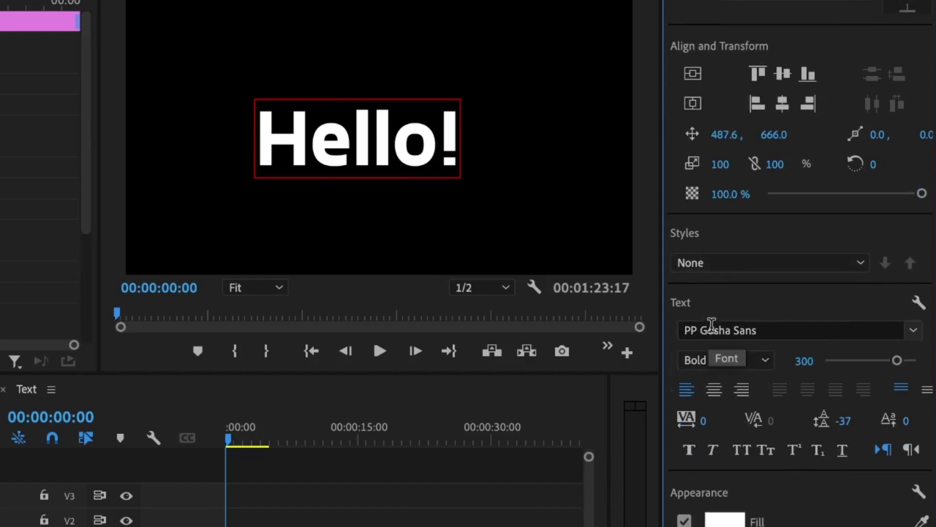
pyautogui.click(793, 328)
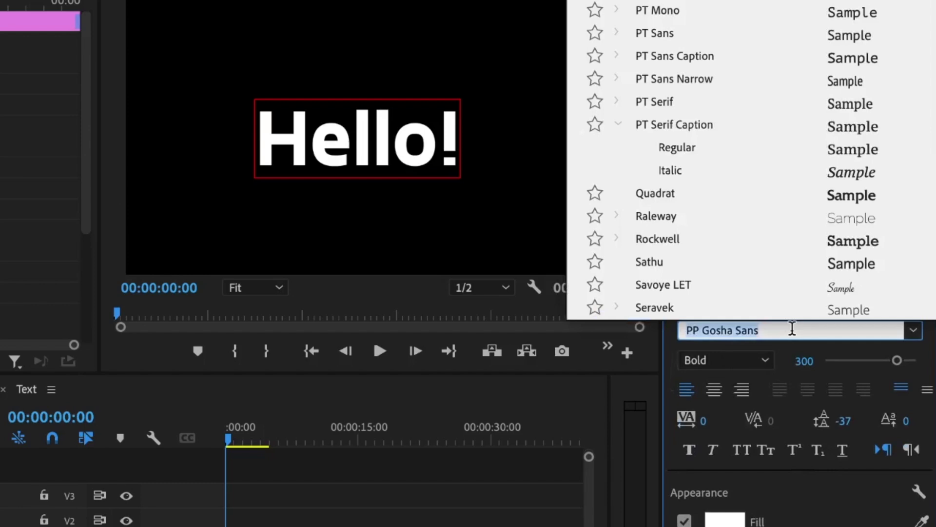
pyautogui.click(786, 336)
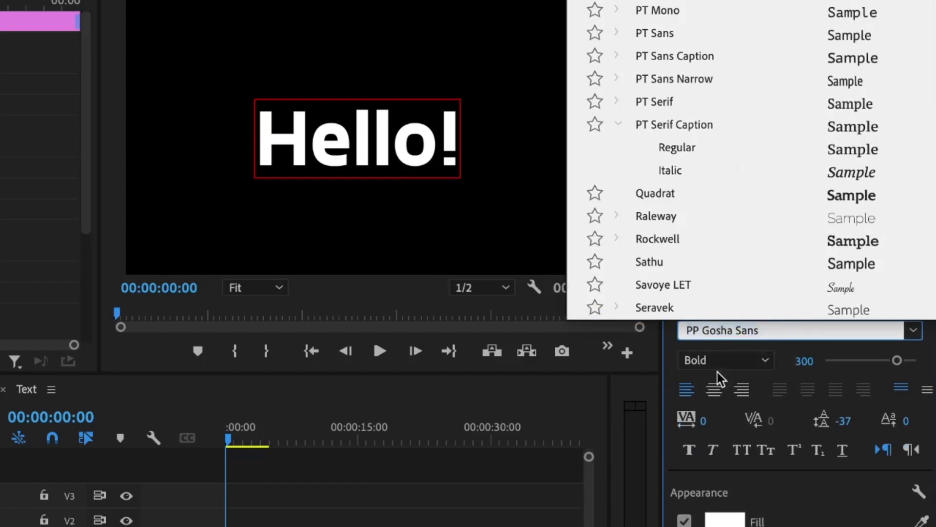
pyautogui.click(736, 376)
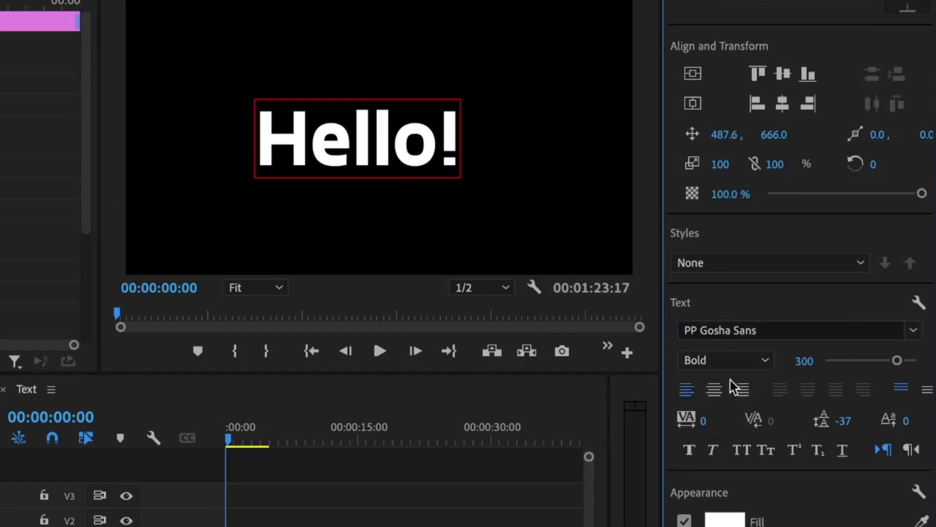
# Try a letter tracking of 70 on the Hello! text and reset the tracking to 0
pyautogui.scroll(-3, 859, 497)
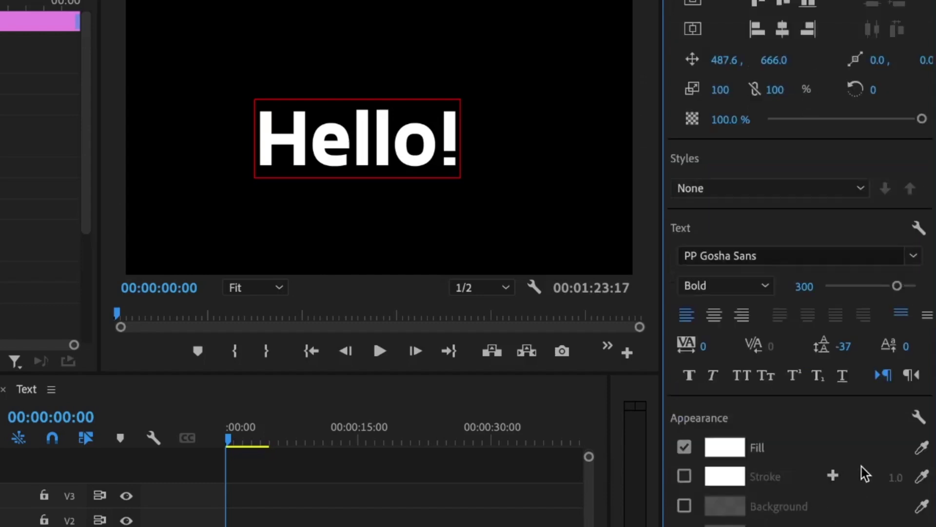
pyautogui.moveTo(704, 346); pyautogui.dragTo(757, 341)
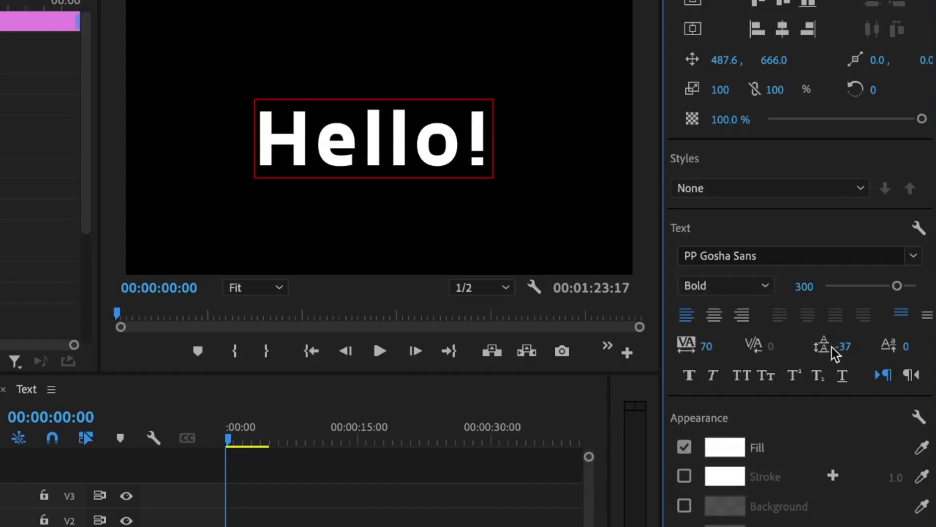
pyautogui.click(706, 346)
pyautogui.write('0')
pyautogui.press('Return')
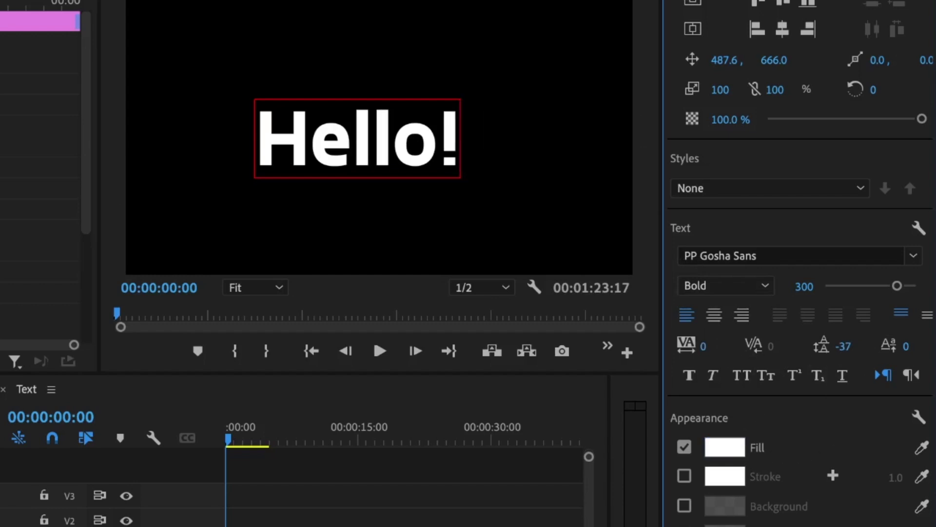
# Change the fill colour of the Hello! text to a bright, fully saturated yellow-green
pyautogui.scroll(-4, 732, 297)
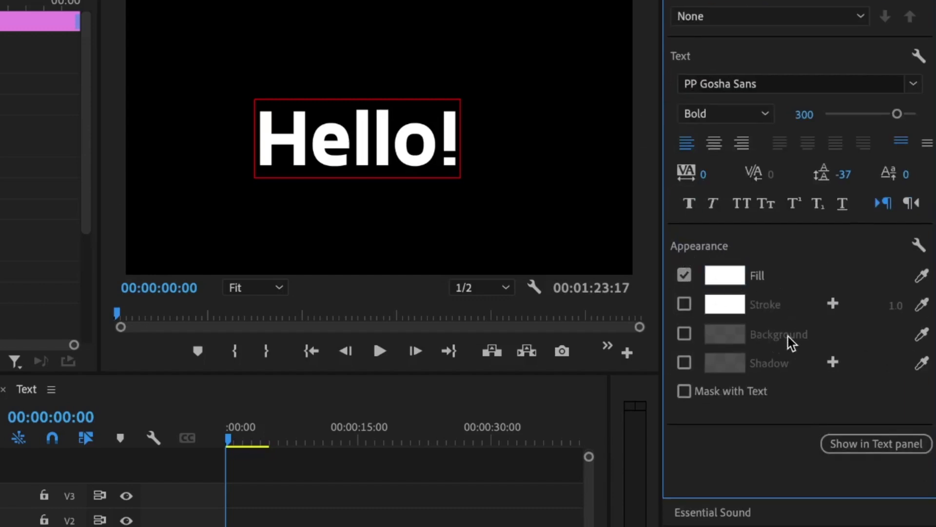
pyautogui.click(710, 271)
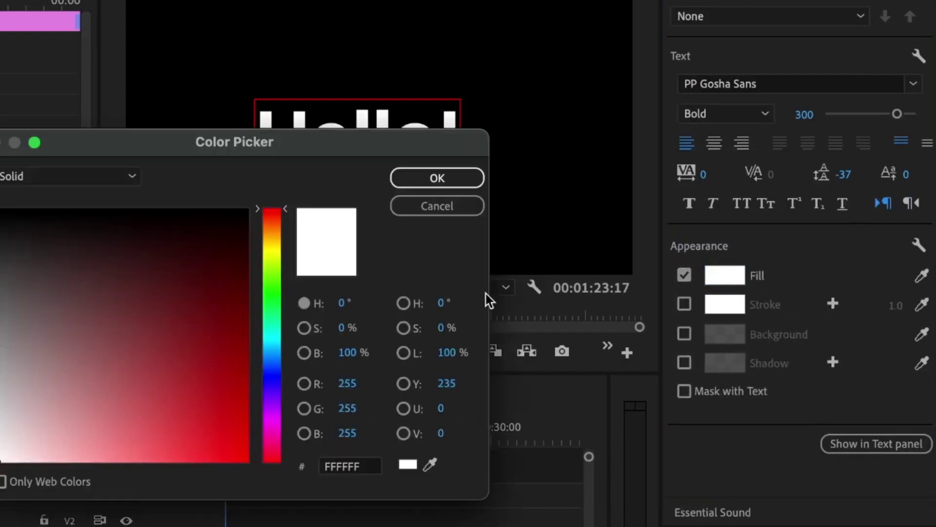
pyautogui.click(272, 258)
pyautogui.click(222, 398)
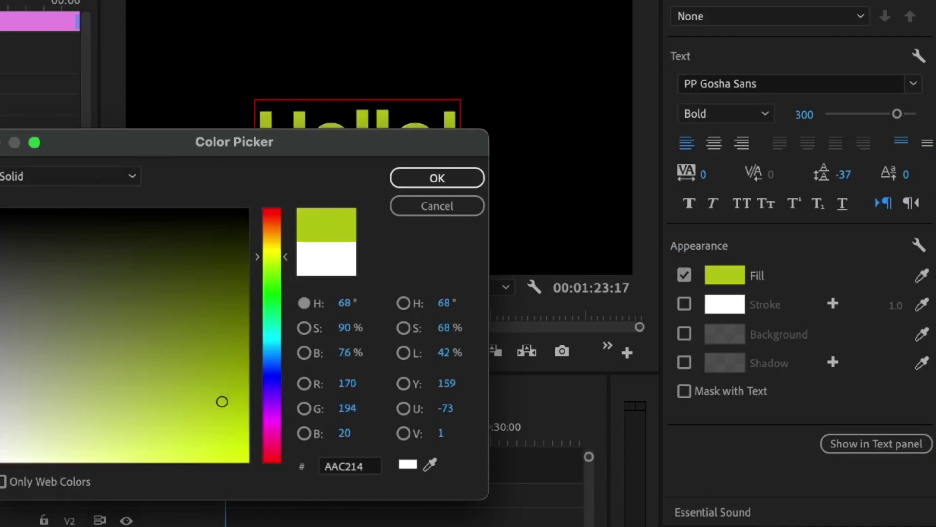
pyautogui.moveTo(222, 399); pyautogui.dragTo(247, 460)
pyautogui.click(408, 178)
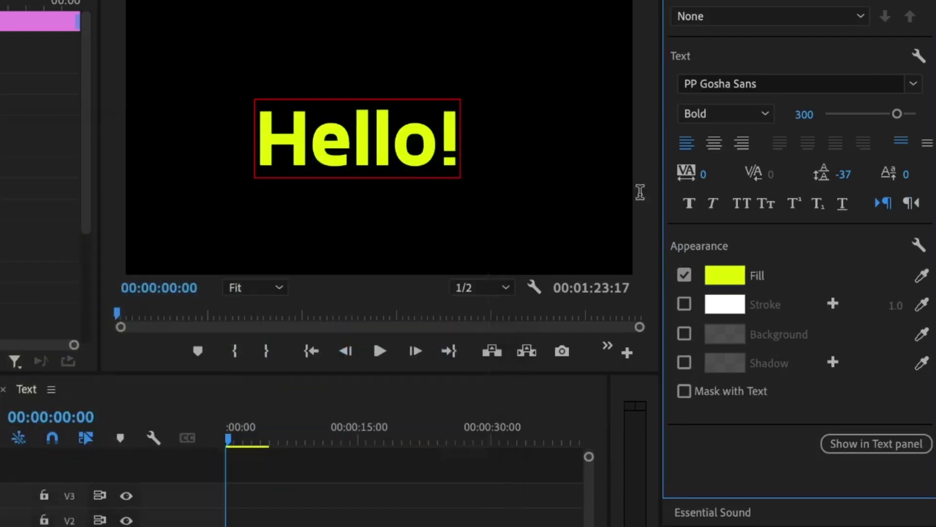
# Enable the stroke on the Hello! text and set its width to 3
pyautogui.click(685, 305)
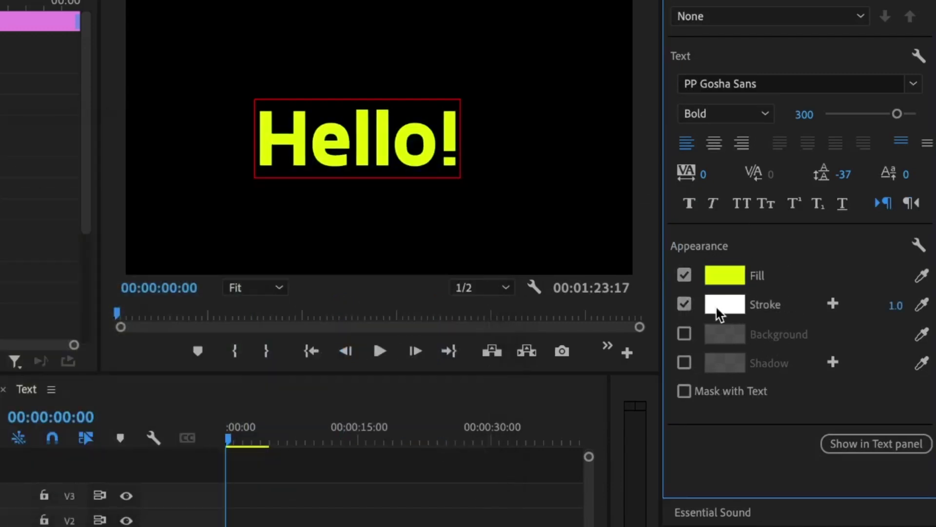
pyautogui.click(898, 312)
pyautogui.write('3')
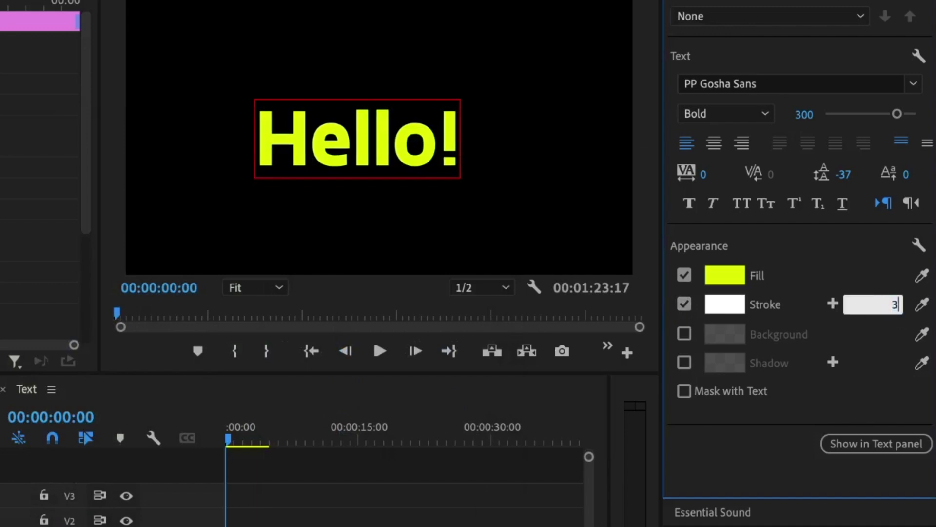
pyautogui.press('Return')
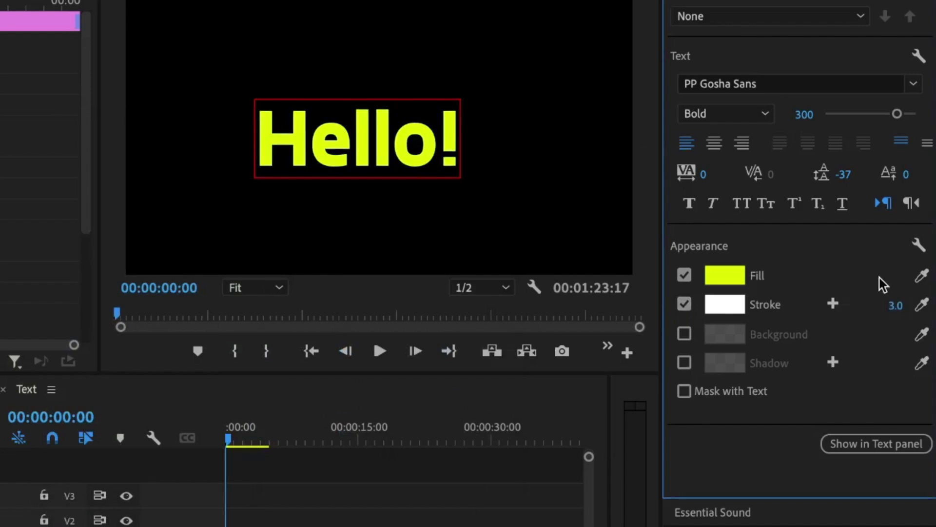
# Try a stroke width of 5 on the Hello! text, and set the width to 10
pyautogui.click(873, 305)
pyautogui.write('5')
pyautogui.press('Return')
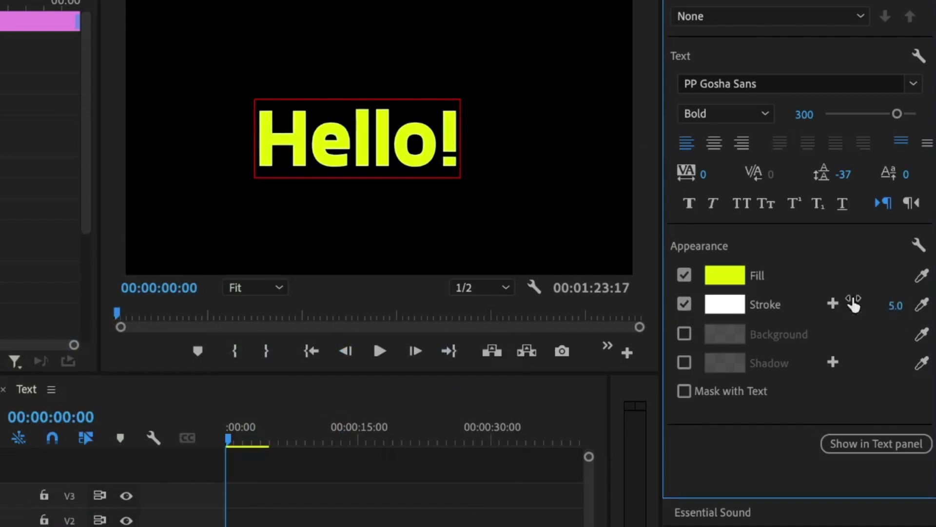
pyautogui.click(902, 308)
pyautogui.write('10')
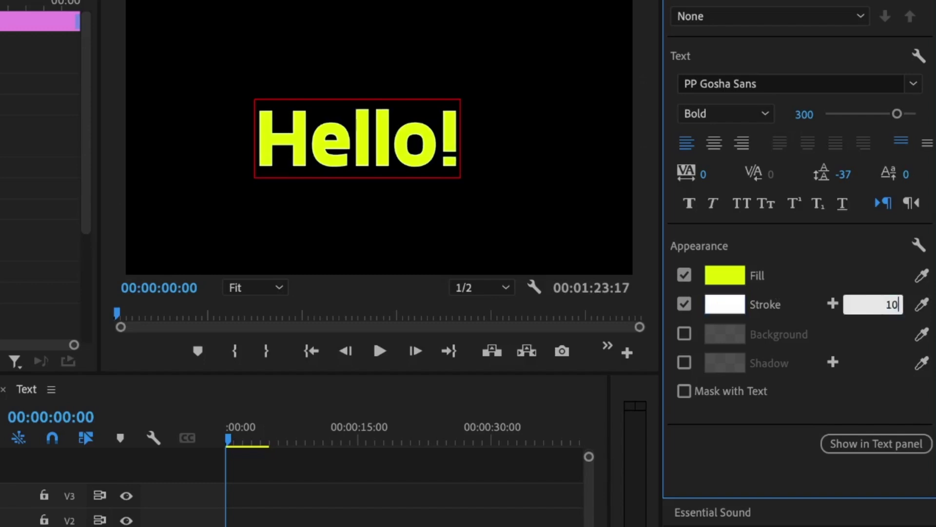
pyautogui.press('Return')
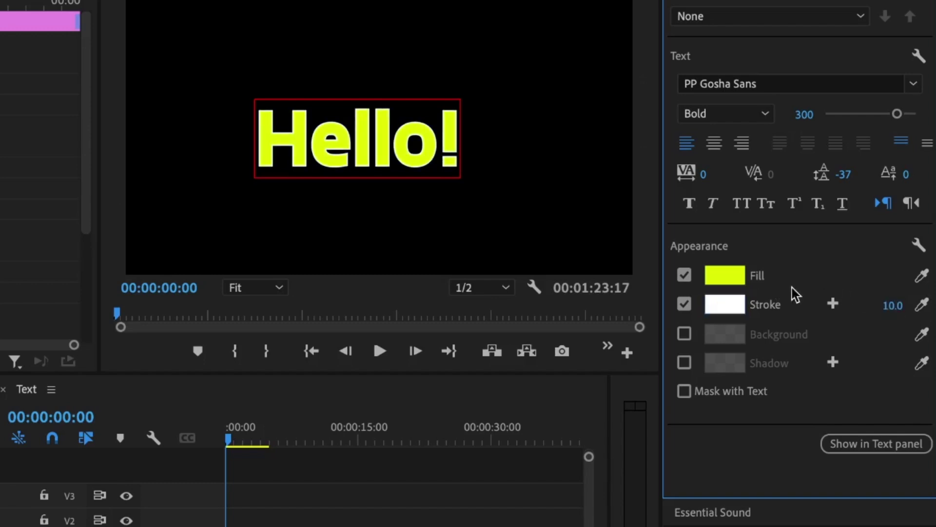
# Change the stroke colour of the Hello! text to pure red, FF0000
pyautogui.click(721, 299)
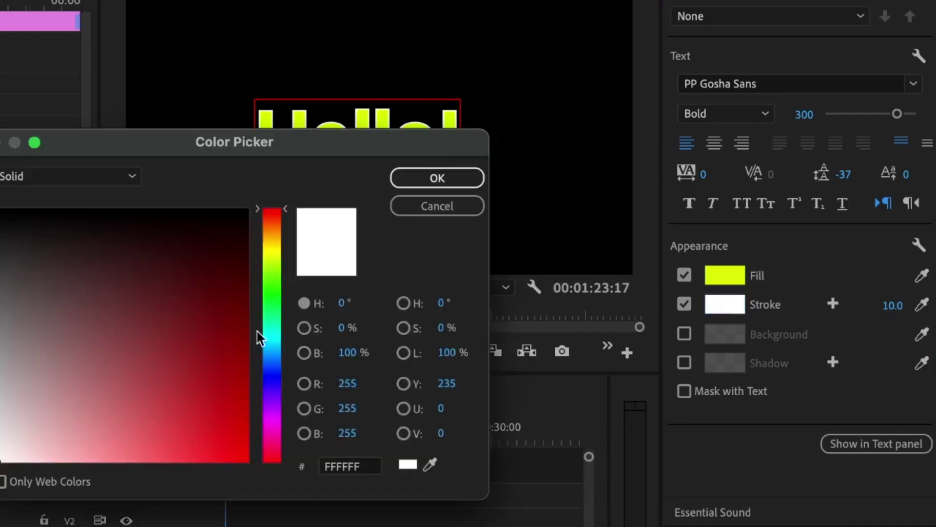
pyautogui.moveTo(202, 389); pyautogui.dragTo(247, 461)
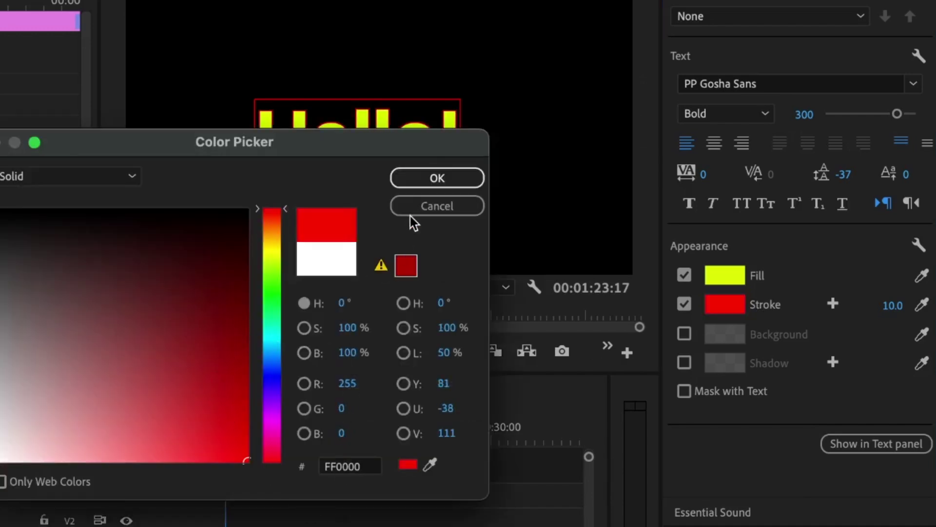
pyautogui.click(422, 179)
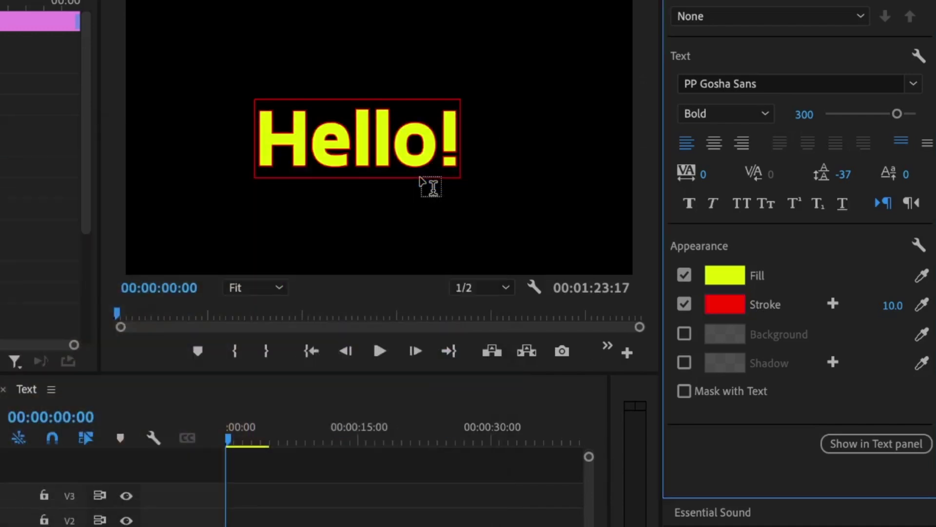
# Add a second stroke to the Hello! text and set its width to 20
pyautogui.click(832, 307)
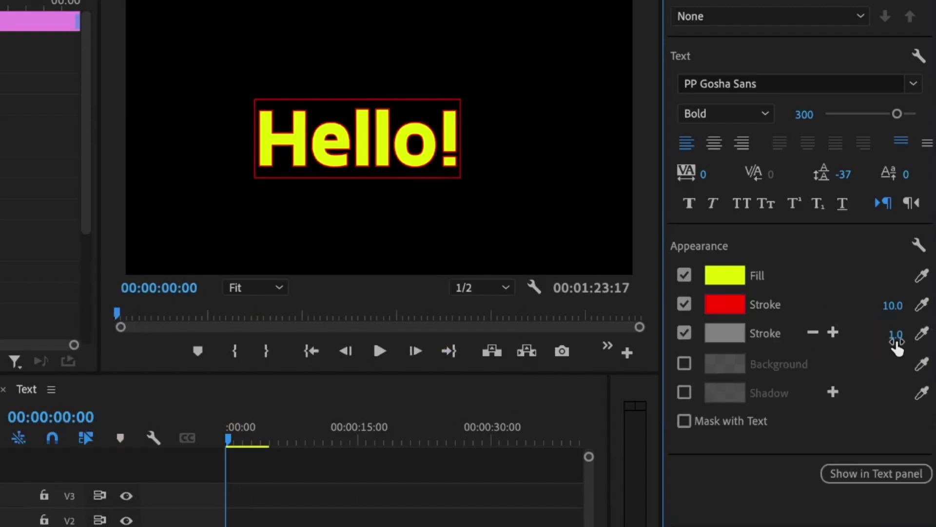
pyautogui.click(896, 341)
pyautogui.write('20')
pyautogui.press('Return')
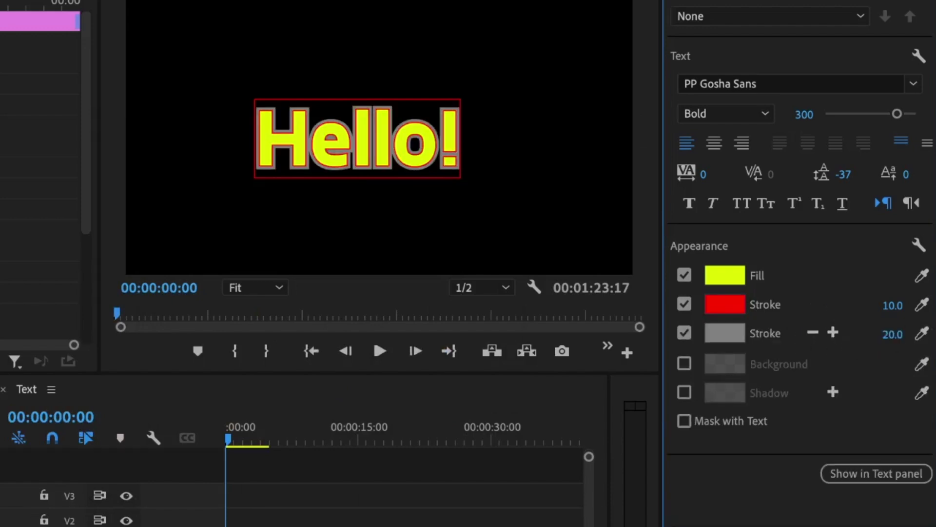
# Change the colour of the second, 20-wide stroke to a bright turquoise green
pyautogui.click(725, 333)
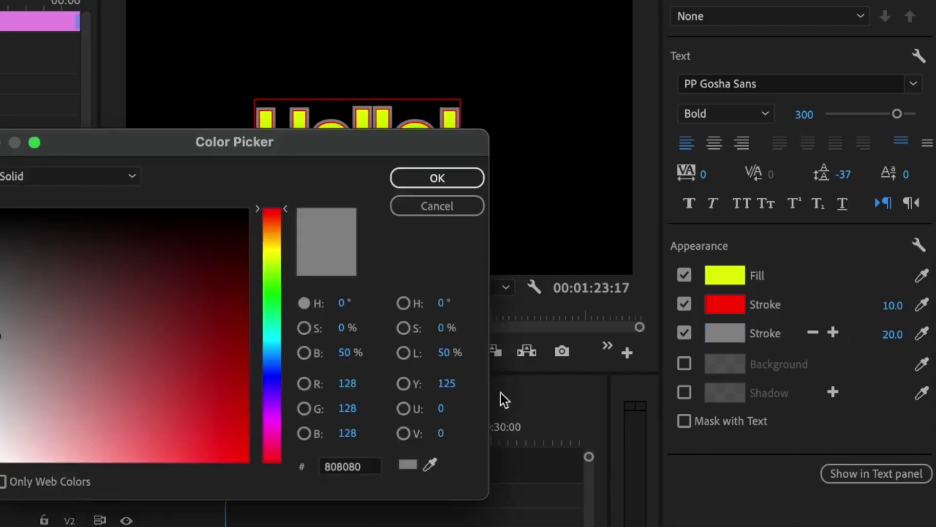
pyautogui.click(272, 326)
pyautogui.click(224, 406)
pyautogui.moveTo(253, 432); pyautogui.dragTo(266, 436)
pyautogui.click(439, 178)
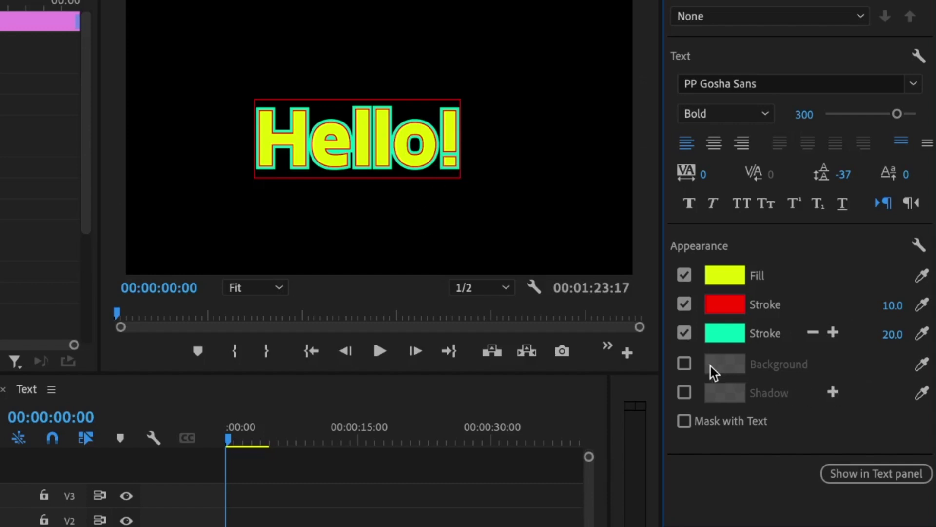
# Enable the background of the Hello! text and set its colour to dark blue, 0100D1
pyautogui.click(684, 364)
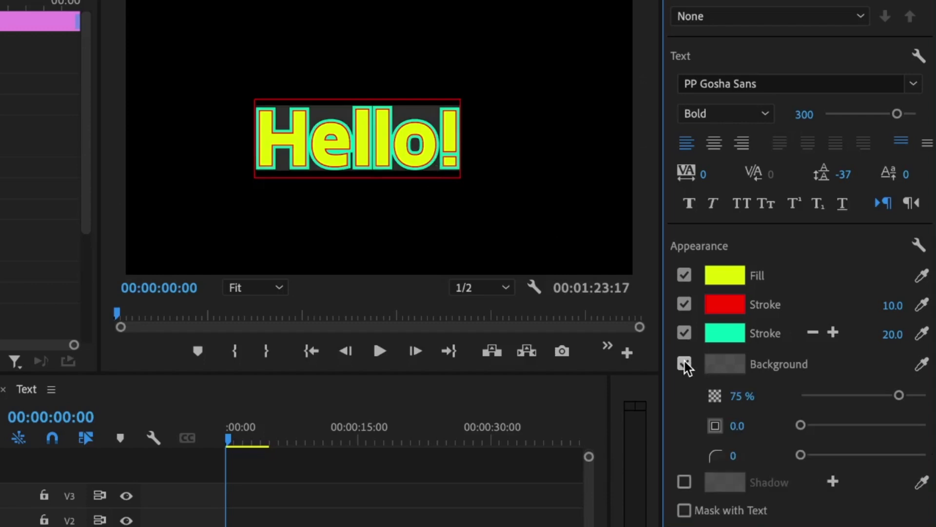
pyautogui.click(727, 365)
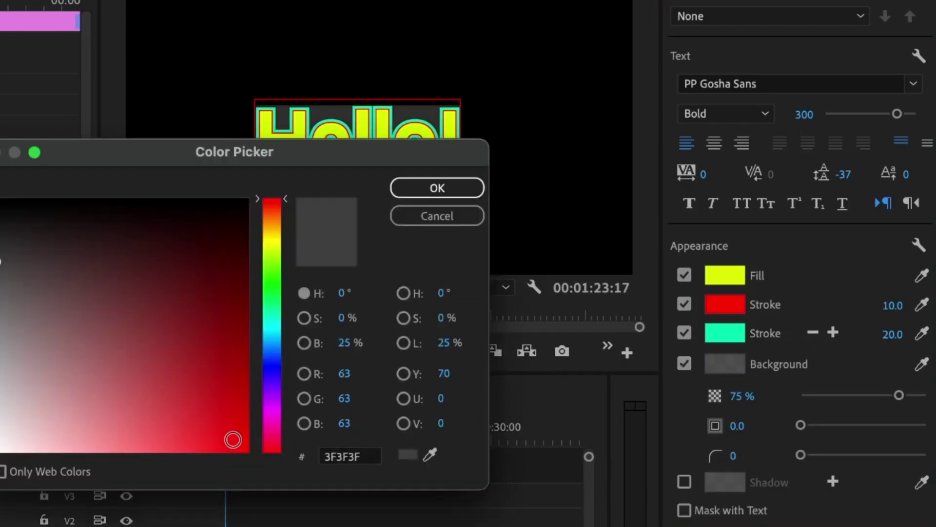
pyautogui.moveTo(266, 373); pyautogui.dragTo(247, 407)
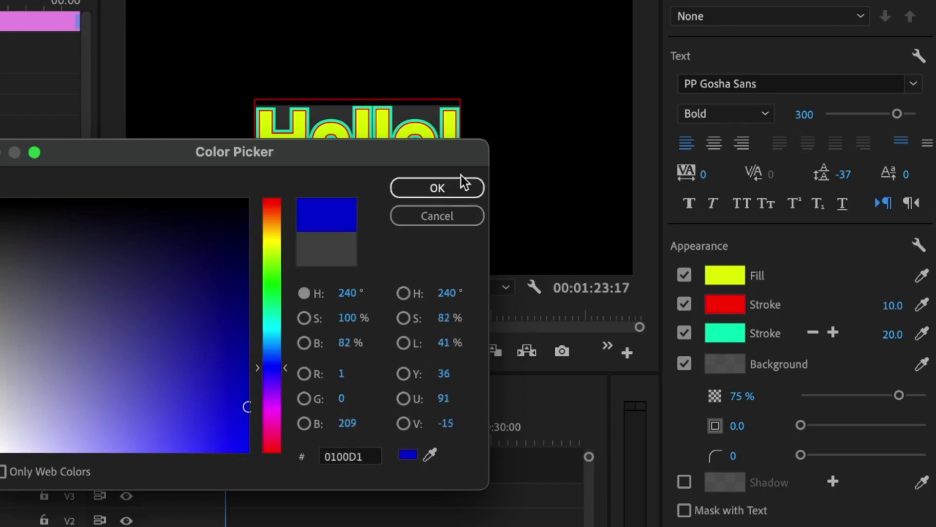
pyautogui.click(453, 188)
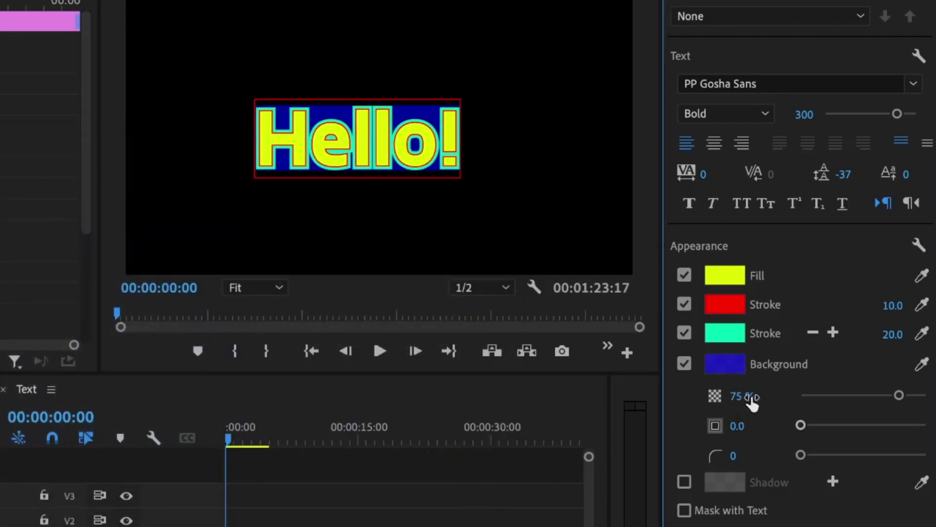
# Adjust the text background to 100% opacity, a size of 37.8 after trying 10, and a corner radius of 46
pyautogui.moveTo(899, 395); pyautogui.dragTo(926, 395)
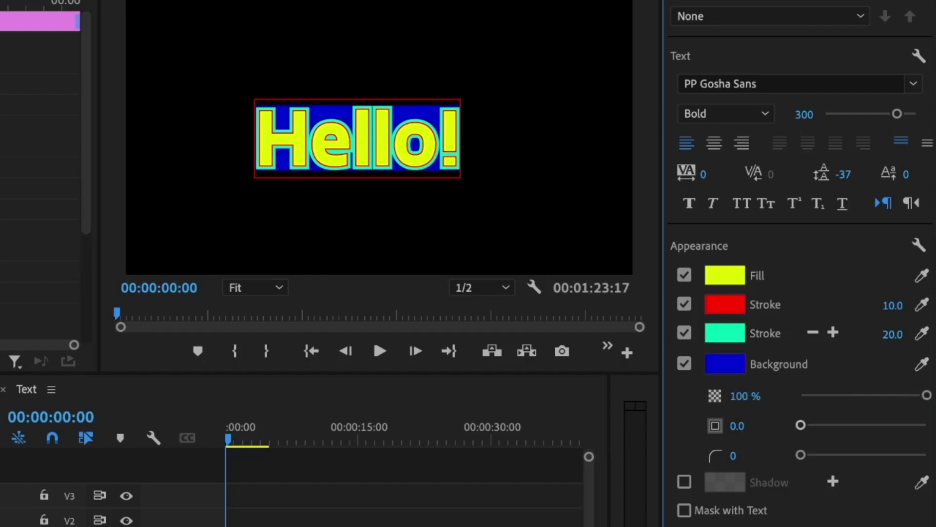
pyautogui.click(742, 425)
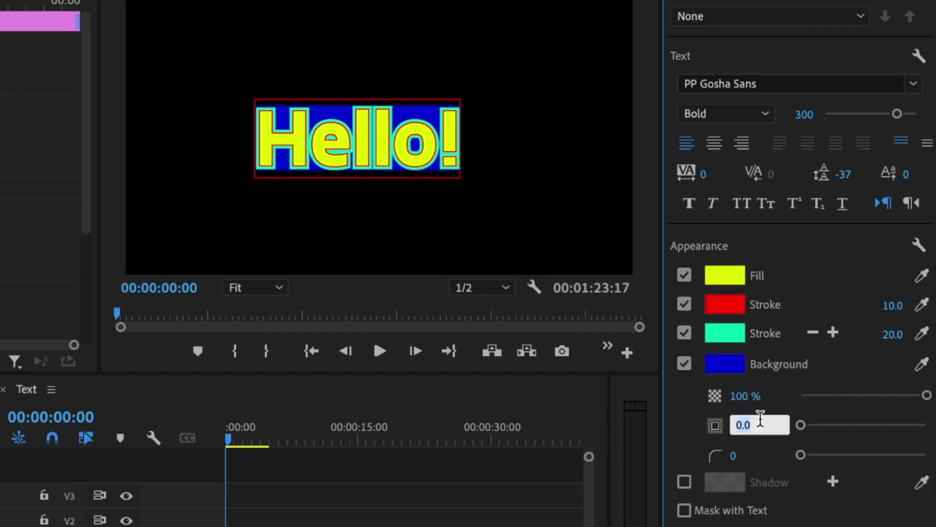
pyautogui.write('10')
pyautogui.press('Return')
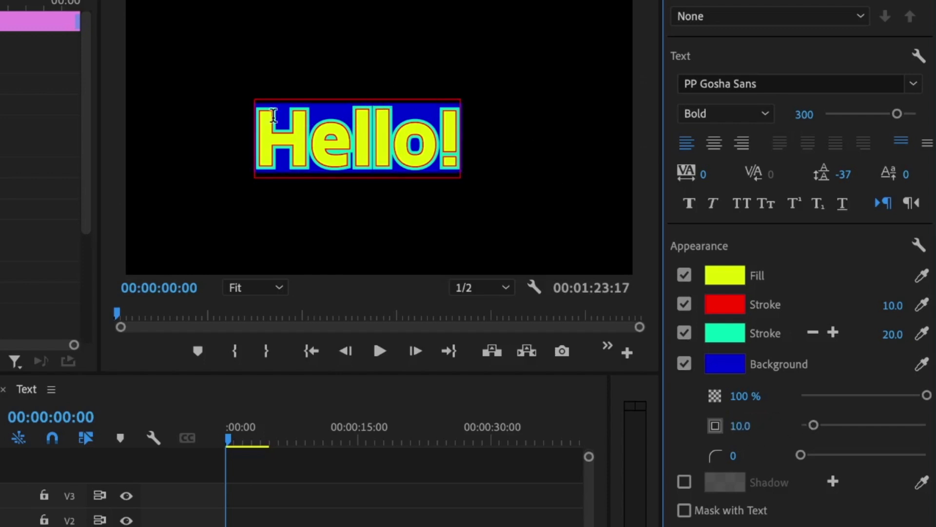
pyautogui.moveTo(815, 424); pyautogui.dragTo(848, 423)
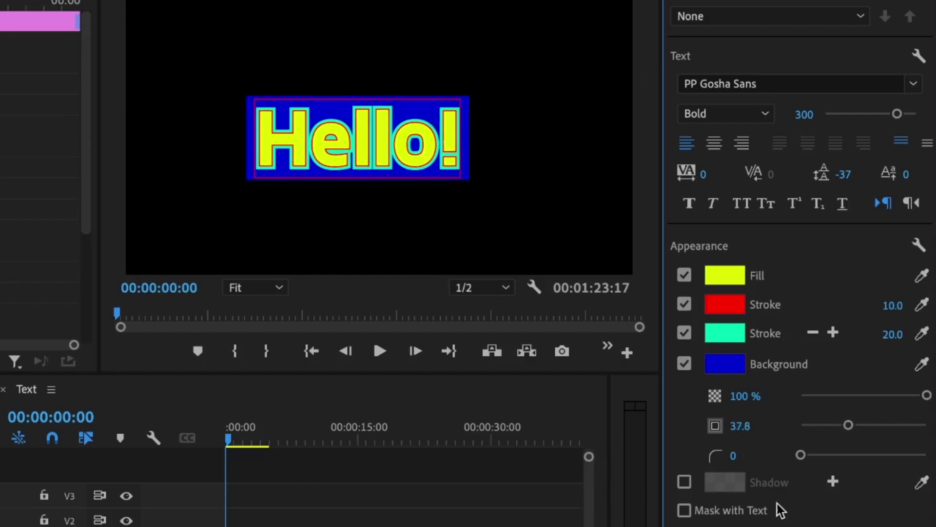
pyautogui.moveTo(800, 455); pyautogui.dragTo(858, 454)
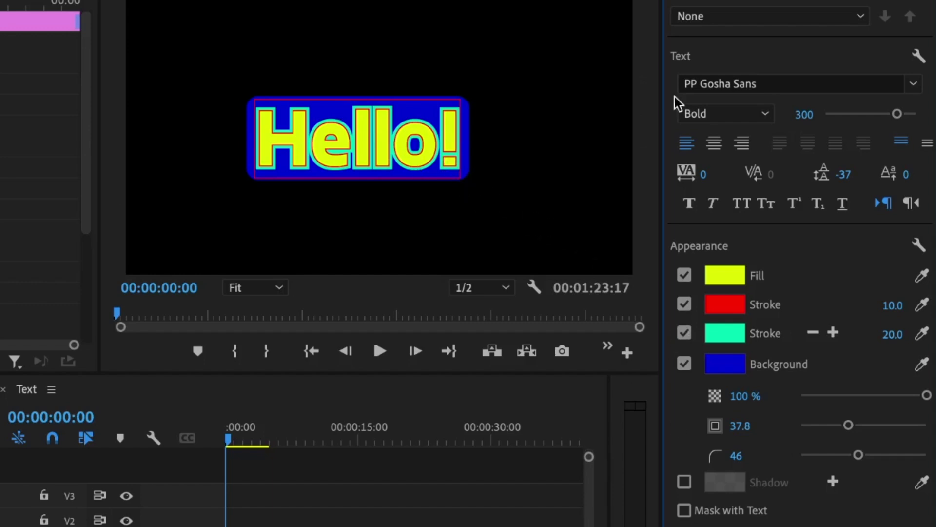
# Turn off the background and the second stroke, and change the first stroke's colour to white, FFFFFF
pyautogui.click(689, 364)
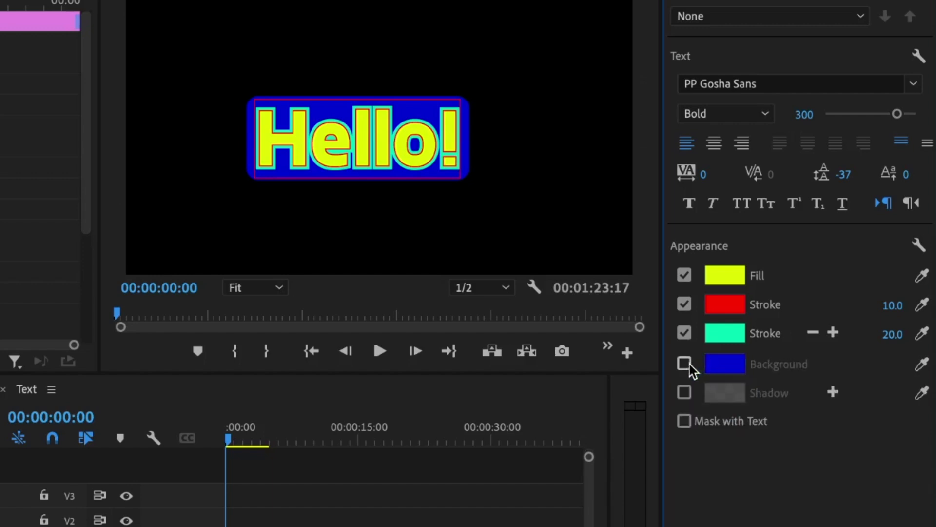
pyautogui.click(685, 334)
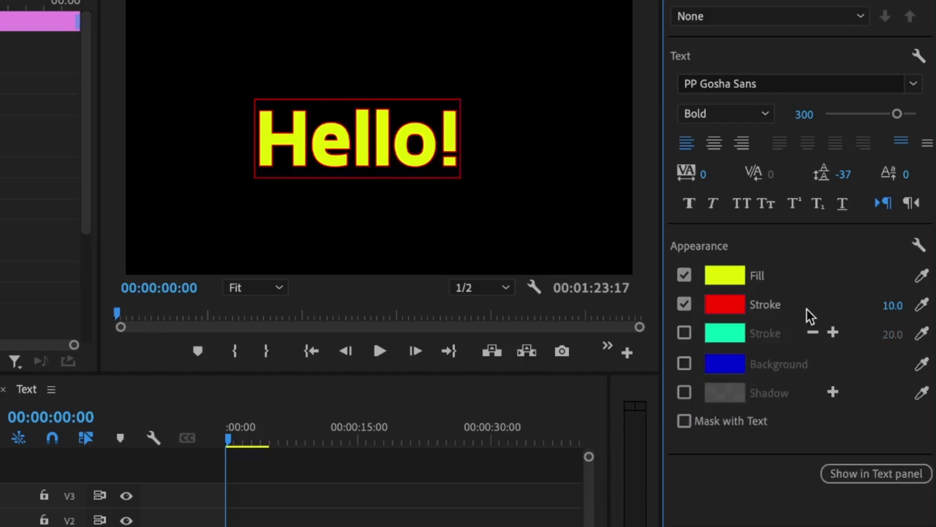
pyautogui.click(713, 305)
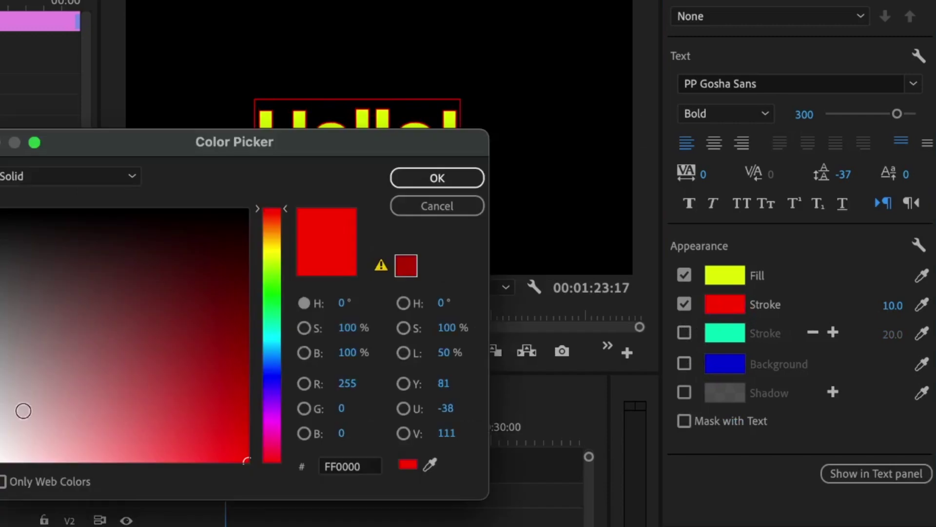
pyautogui.moveTo(23, 410)
pyautogui.mouseDown()
pyautogui.moveTo(64, 404)
pyautogui.moveTo(2, 460)
pyautogui.mouseUp()
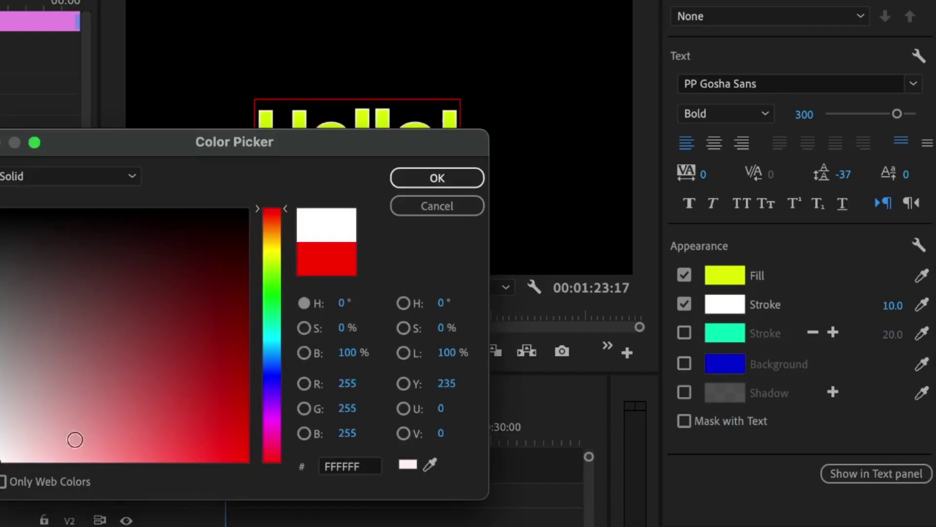
pyautogui.click(410, 184)
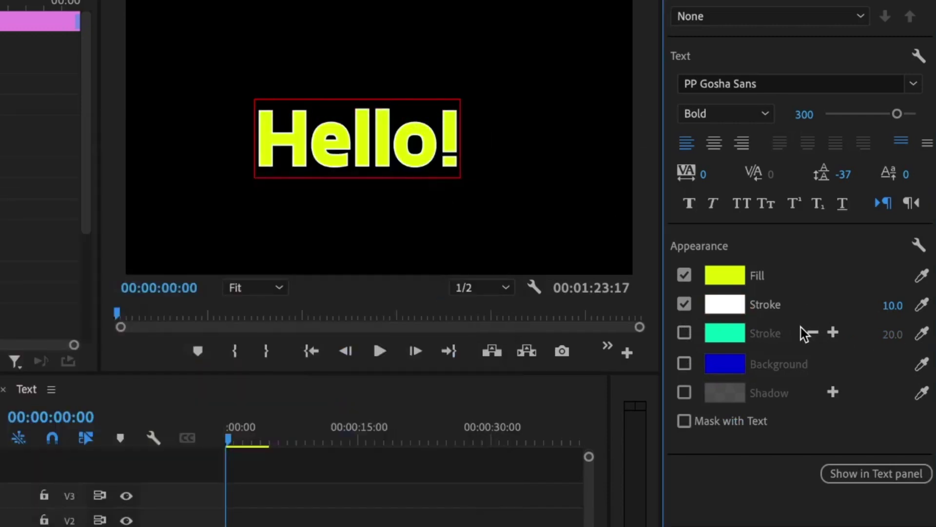
# Turn off the fill to view only the outline of the Hello! text, and turn the fill back on
pyautogui.click(684, 275)
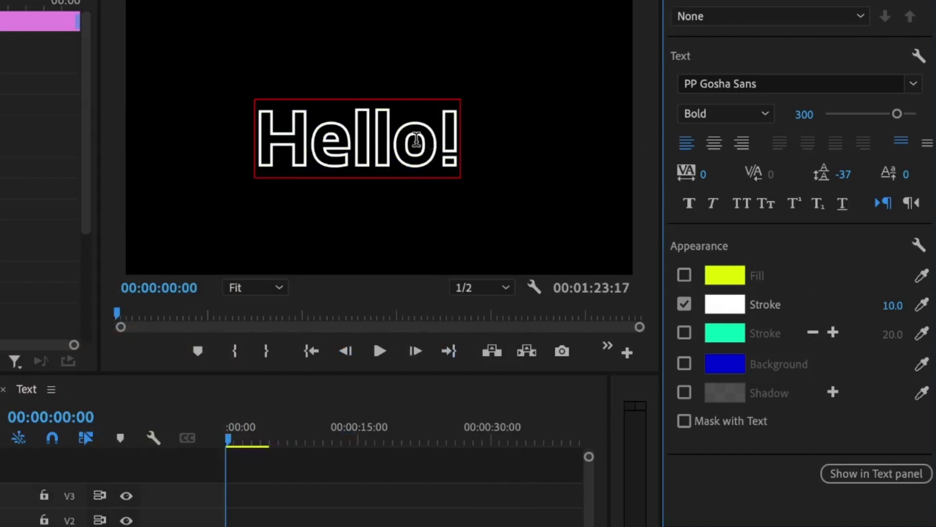
pyautogui.click(684, 275)
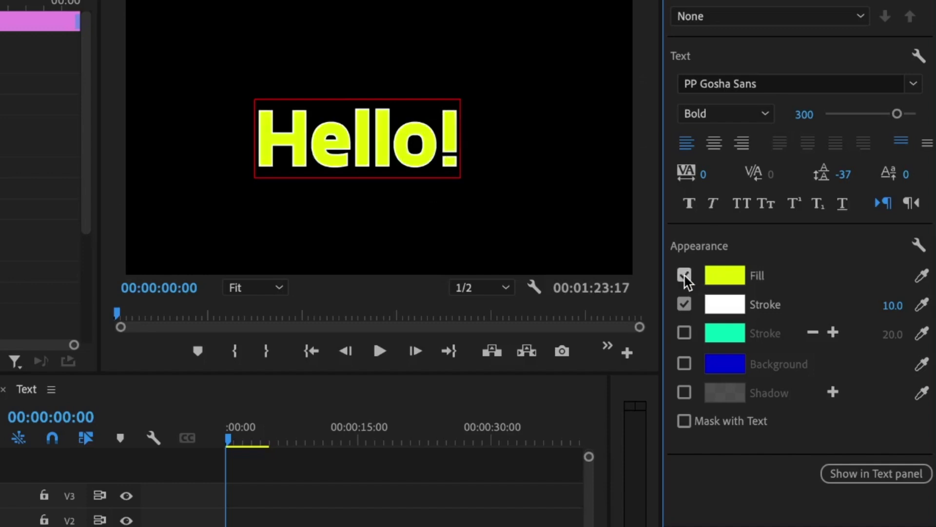
# Enable Mask with Text on the Hello! text with Mask Only Fill, and check the effect by toggling the fill
pyautogui.click(685, 422)
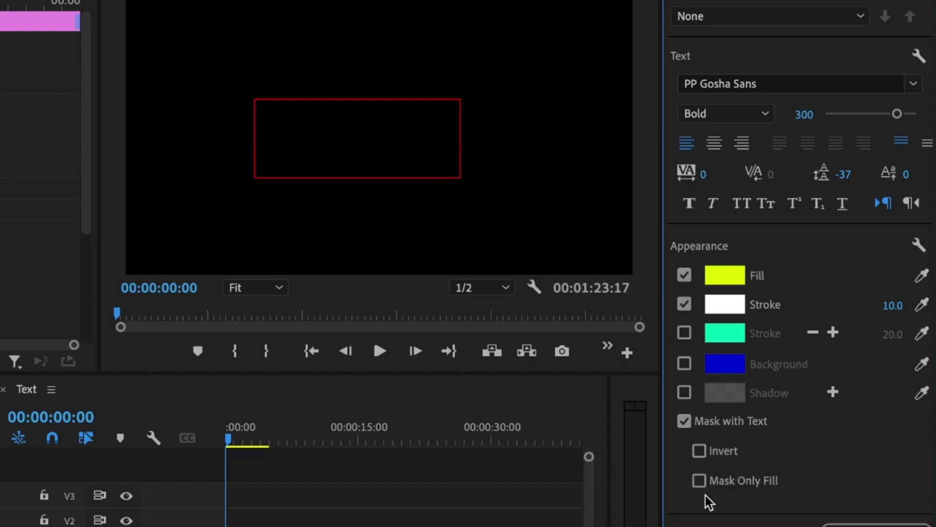
pyautogui.click(700, 481)
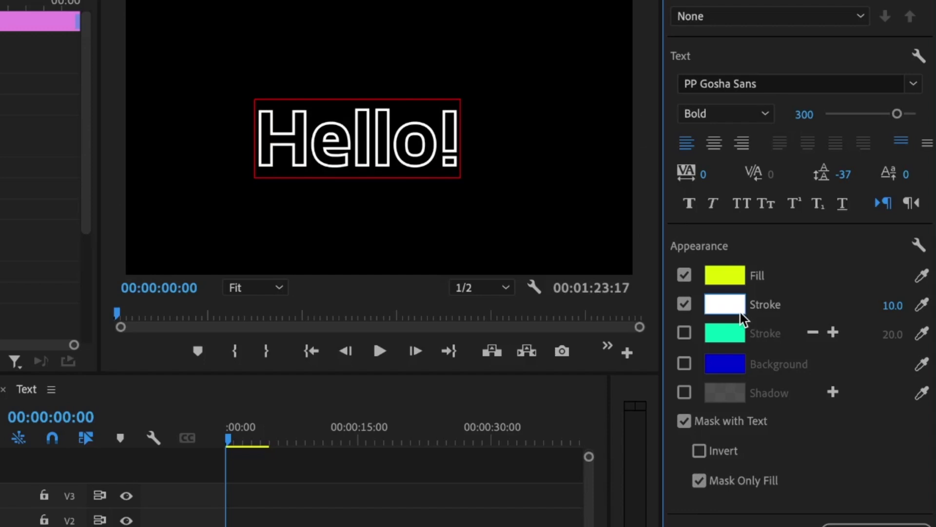
pyautogui.click(685, 276)
pyautogui.click(685, 276)
pyautogui.scroll(2, 822, 453)
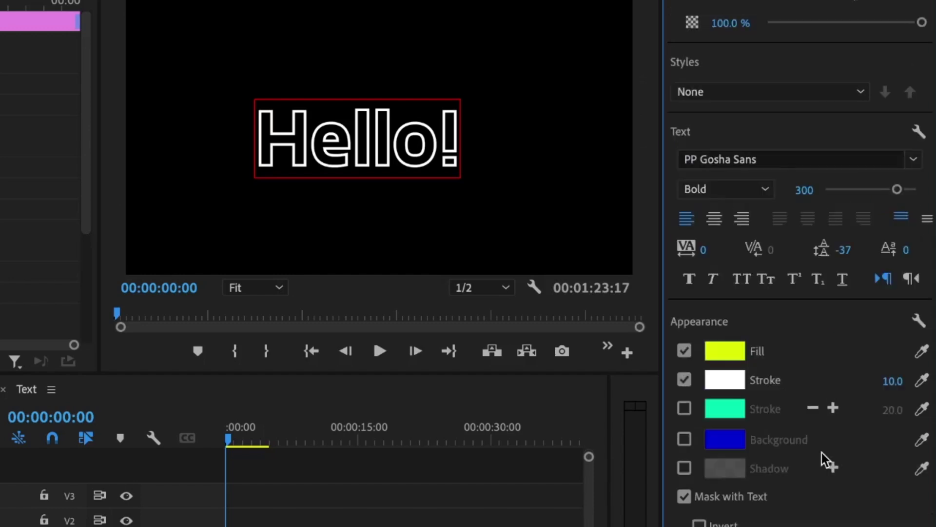
pyautogui.scroll(5, 799, 263)
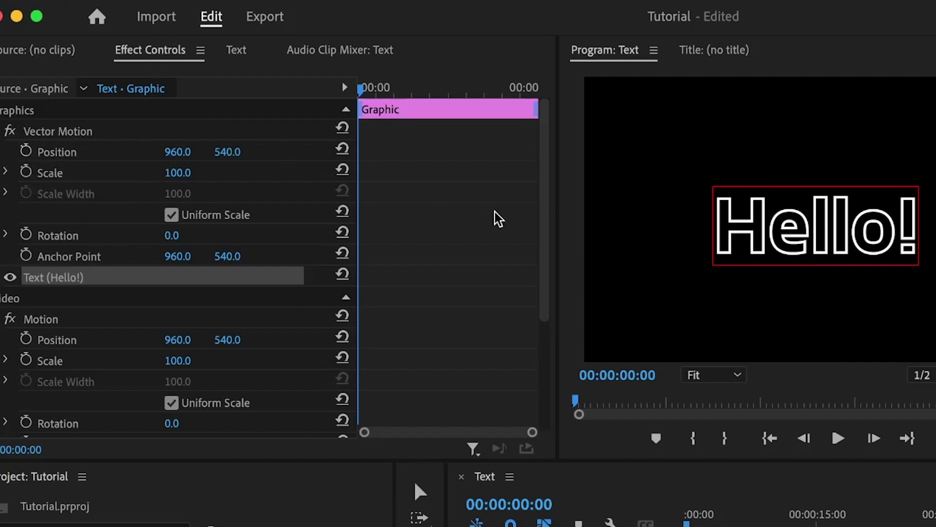
# Enable keyframing for the graphic's Vector Motion Position at 00:00:00:00 and add a second keyframe at 00:00:00:14
pyautogui.click(24, 155)
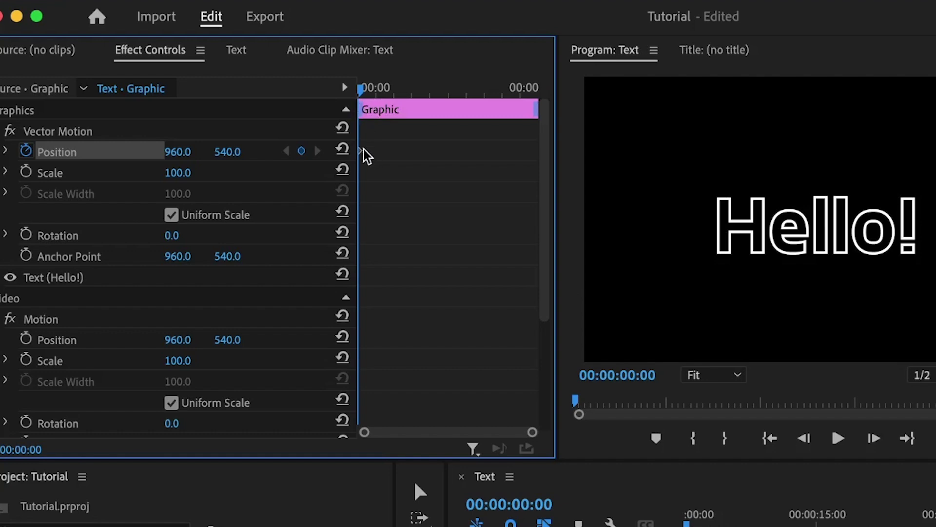
pyautogui.moveTo(365, 90); pyautogui.dragTo(376, 95)
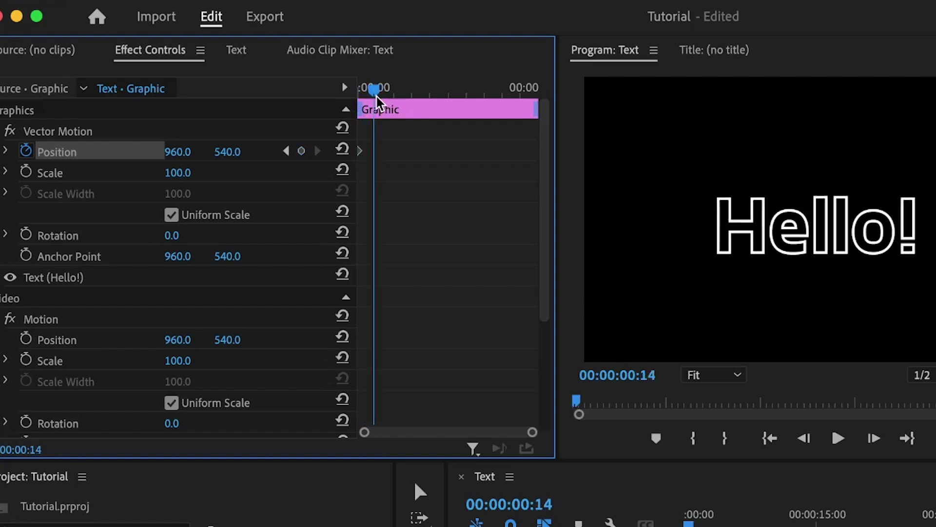
pyautogui.click(303, 152)
# Set the vertical Vector Motion Position to 699 at the second keyframe, 00:00:00:14
pyautogui.press('Home')
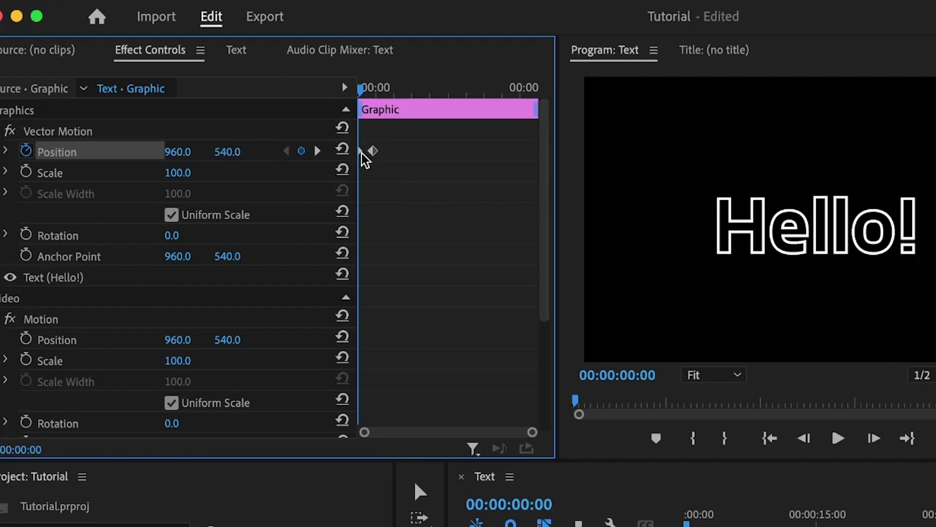
pyautogui.moveTo(372, 91); pyautogui.dragTo(377, 93)
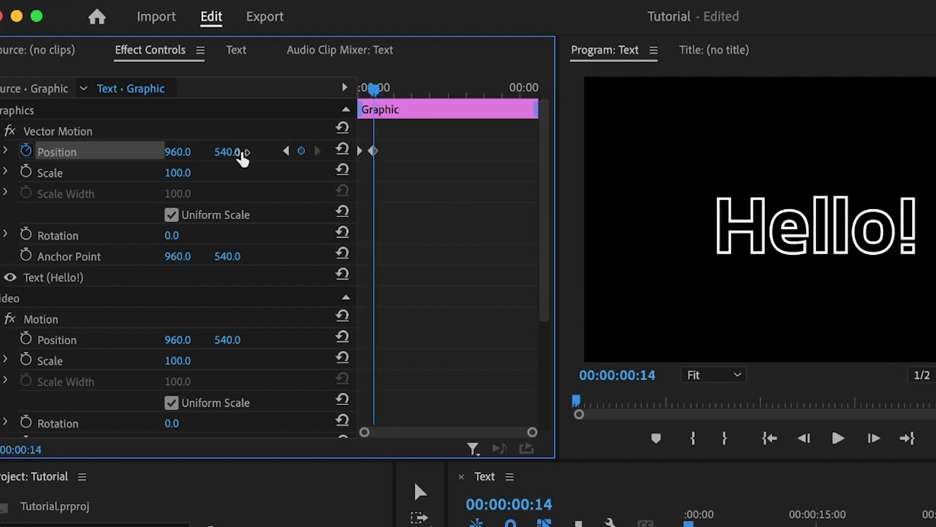
pyautogui.moveTo(242, 158); pyautogui.dragTo(320, 159)
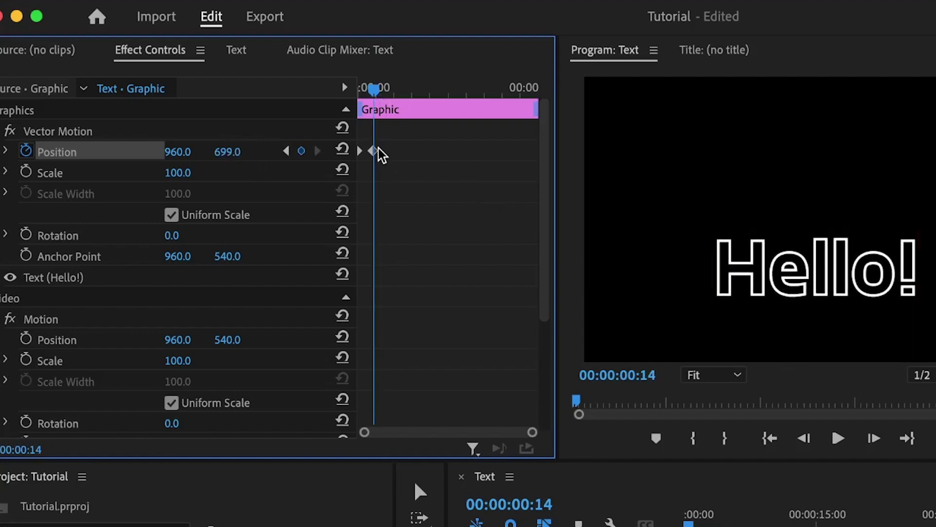
# Preview the position animation from 00:00:00:00 and set the vertical Vector Motion Position to 844 at the second keyframe, 00:00:00:14
pyautogui.moveTo(369, 88); pyautogui.dragTo(302, 93)
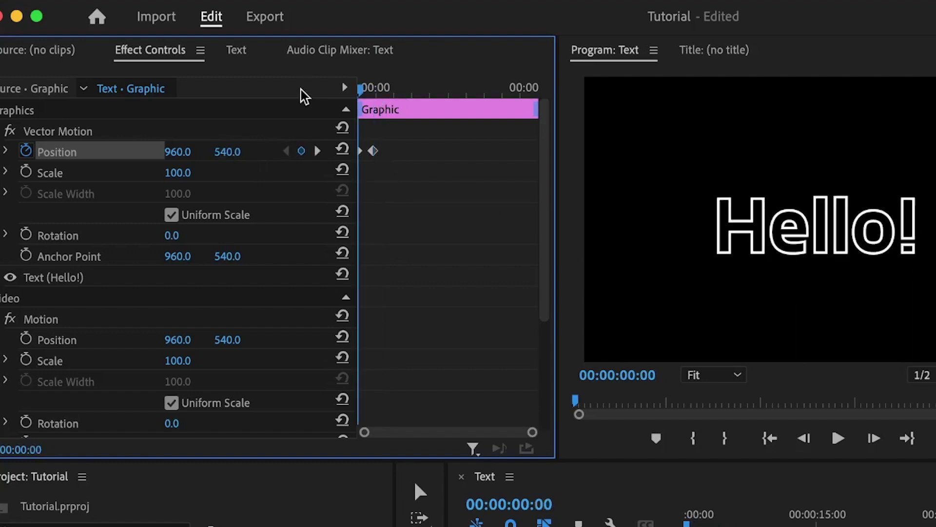
pyautogui.press('space')
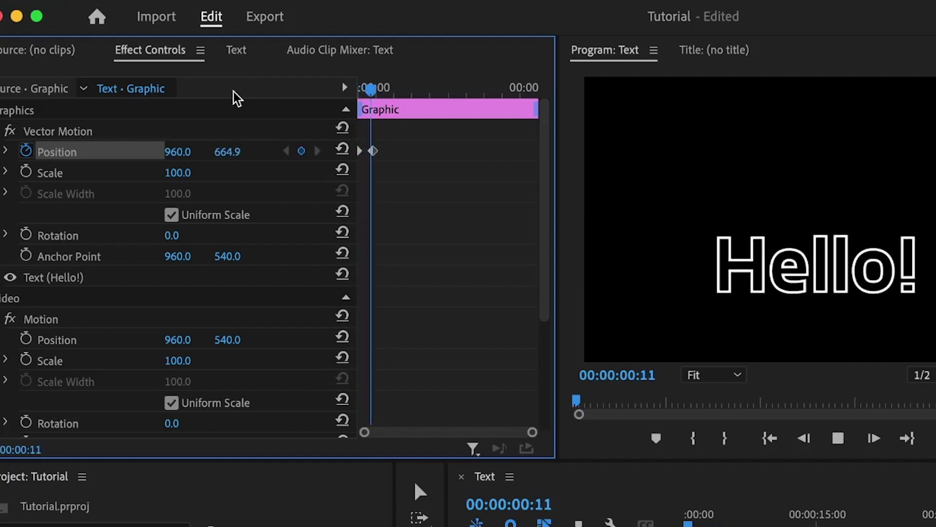
pyautogui.moveTo(383, 93); pyautogui.dragTo(377, 95)
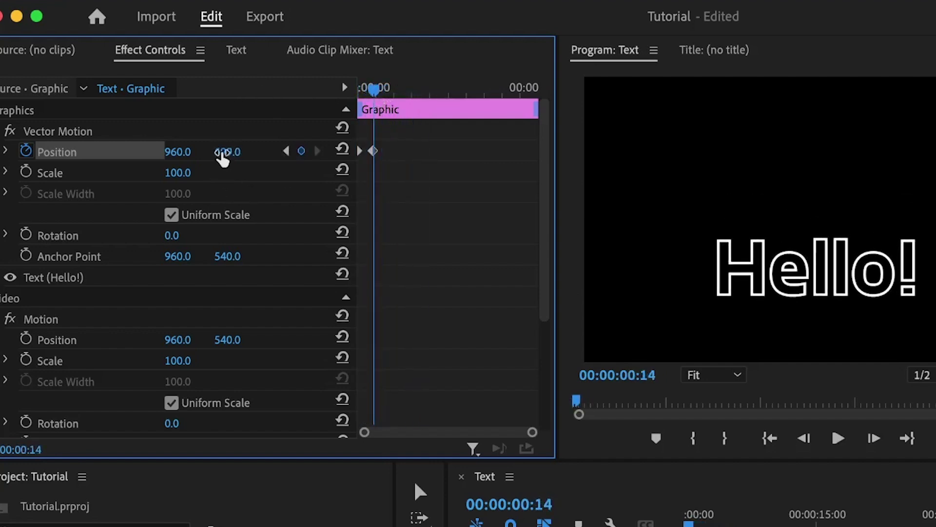
pyautogui.moveTo(222, 152)
pyautogui.mouseDown()
pyautogui.moveTo(269, 151)
pyautogui.moveTo(236, 151)
pyautogui.mouseUp()
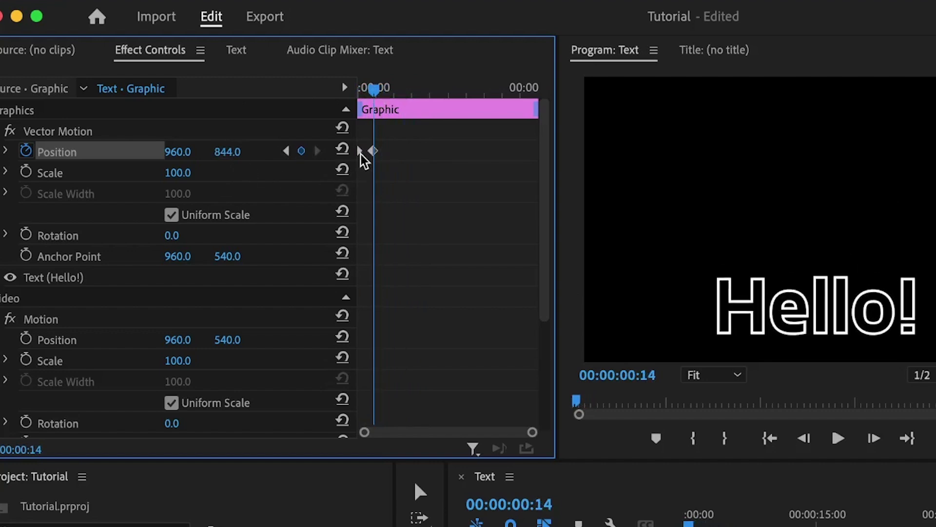
# Swap the two Vector Motion Position keyframes so the text moves from 844 up to 540, and preview the motion from the start
pyautogui.moveTo(374, 151); pyautogui.dragTo(417, 150)
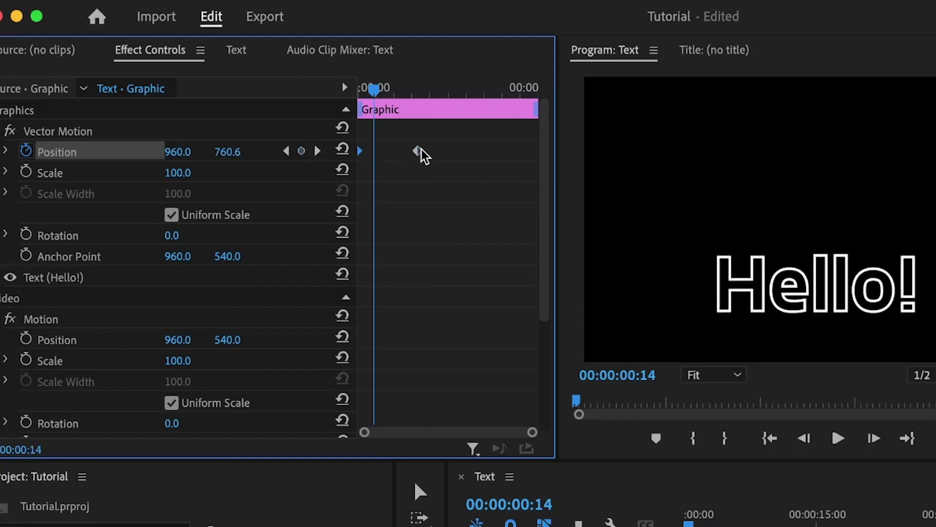
pyautogui.moveTo(419, 151); pyautogui.dragTo(375, 152)
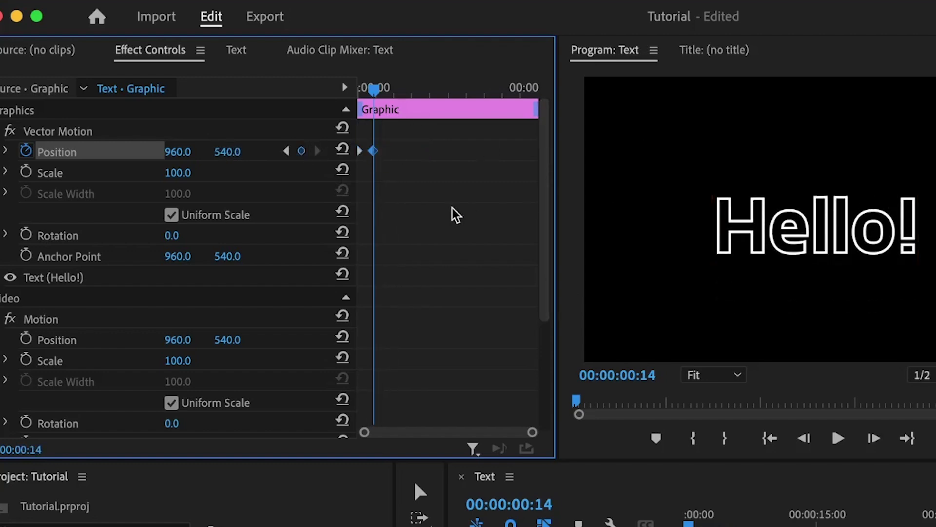
pyautogui.moveTo(374, 88); pyautogui.dragTo(318, 113)
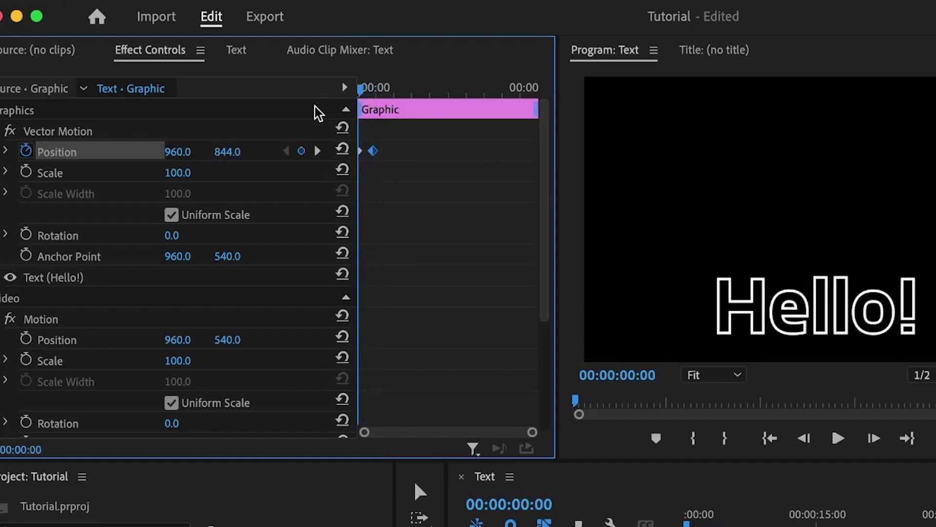
pyautogui.press('space')
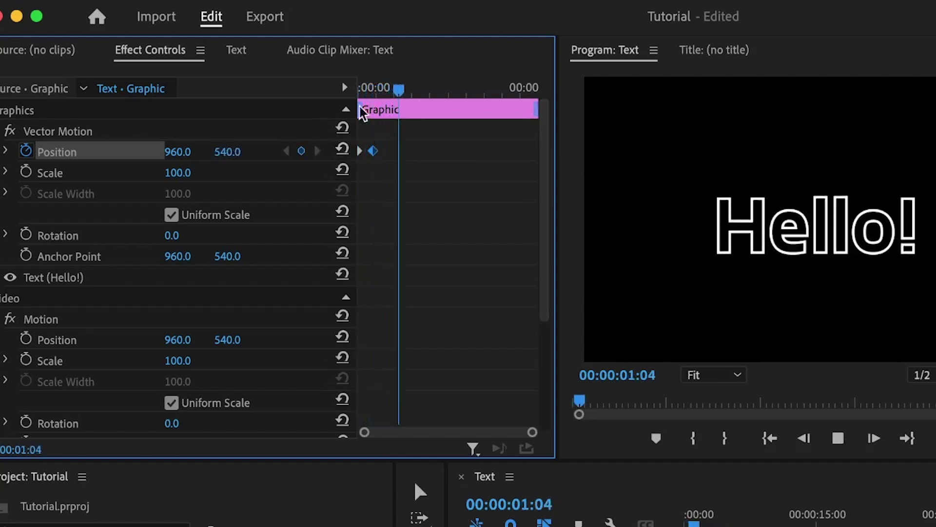
pyautogui.click(383, 90)
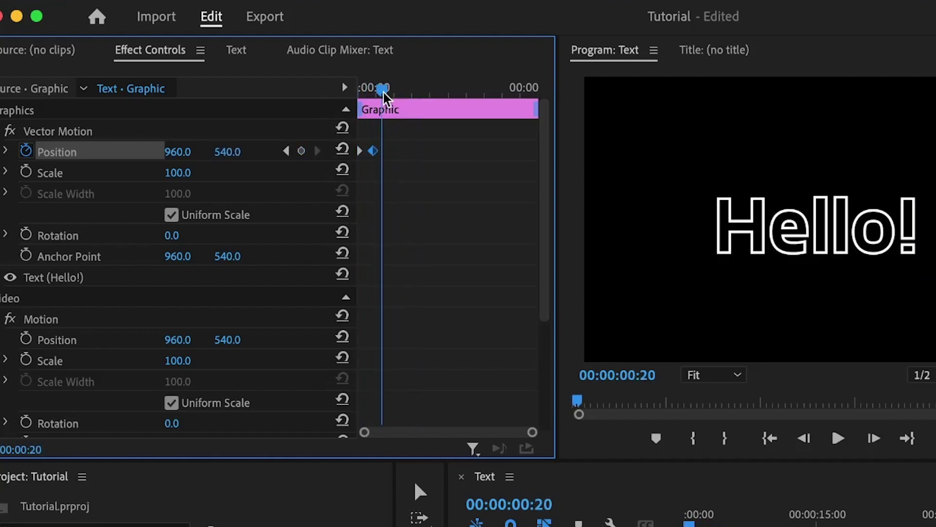
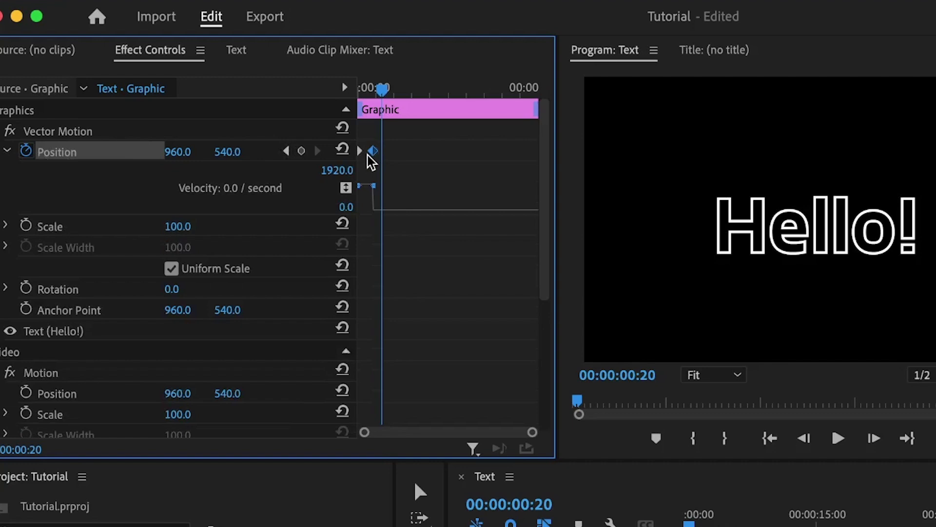
# Try easing the velocity curve into the second Position keyframe with a long, flat handle, preview the motion, and undo the easing
pyautogui.scroll(5, 382, 150)
pyautogui.scroll(-1, 383, 150)
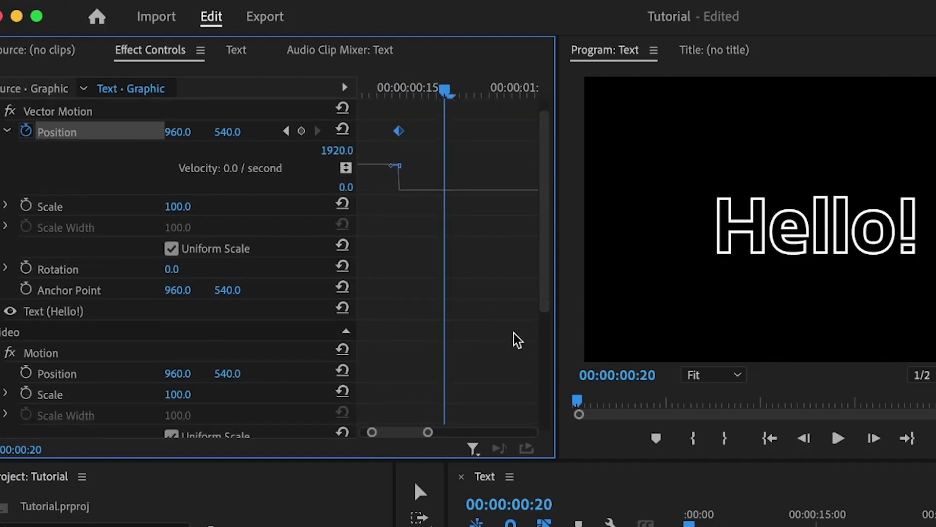
pyautogui.moveTo(396, 435); pyautogui.dragTo(387, 439)
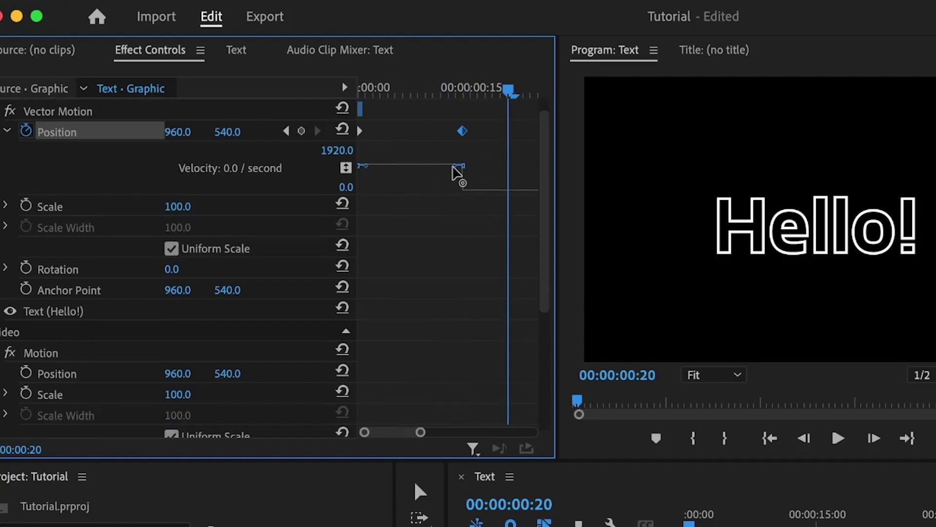
pyautogui.moveTo(454, 166); pyautogui.dragTo(409, 192)
pyautogui.moveTo(390, 87); pyautogui.dragTo(319, 85)
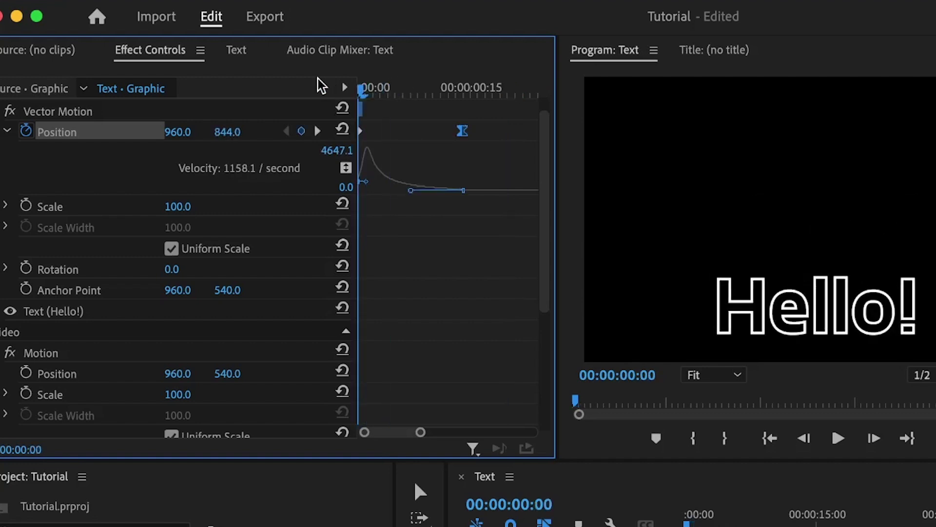
pyautogui.press('space')
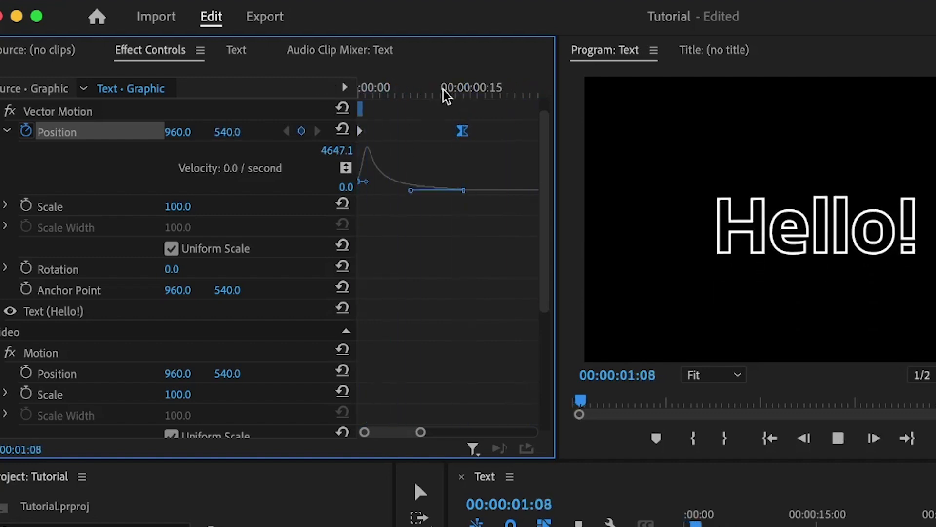
pyautogui.click(443, 90)
pyautogui.hotkey('ctrl', 'z')
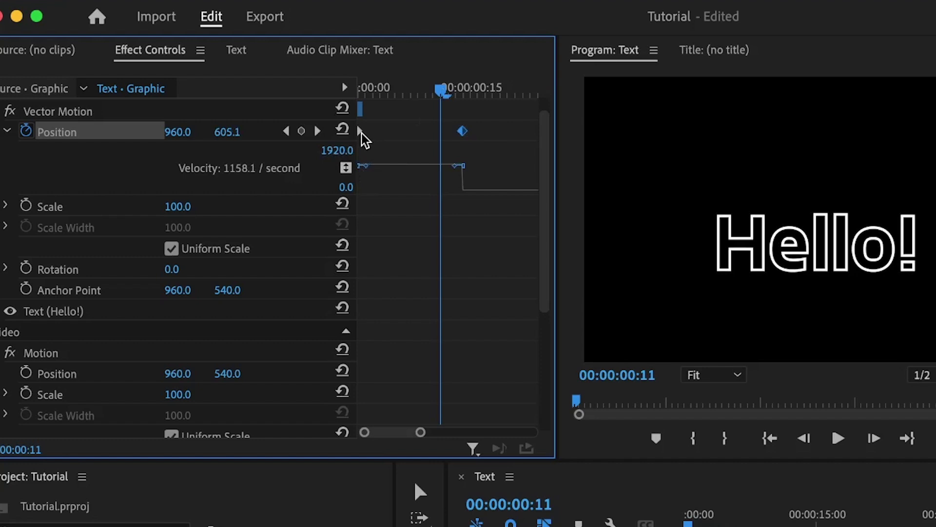
# Try easing the velocity curve out of the first Position keyframe, preview the slow start from the beginning, and undo the easing
pyautogui.click(361, 130)
pyautogui.moveTo(367, 168); pyautogui.dragTo(426, 192)
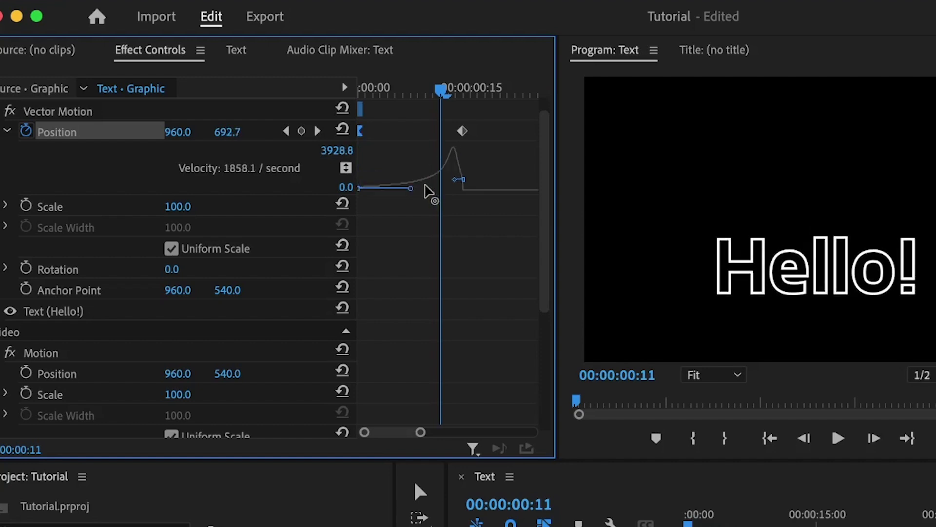
pyautogui.moveTo(388, 90); pyautogui.dragTo(247, 91)
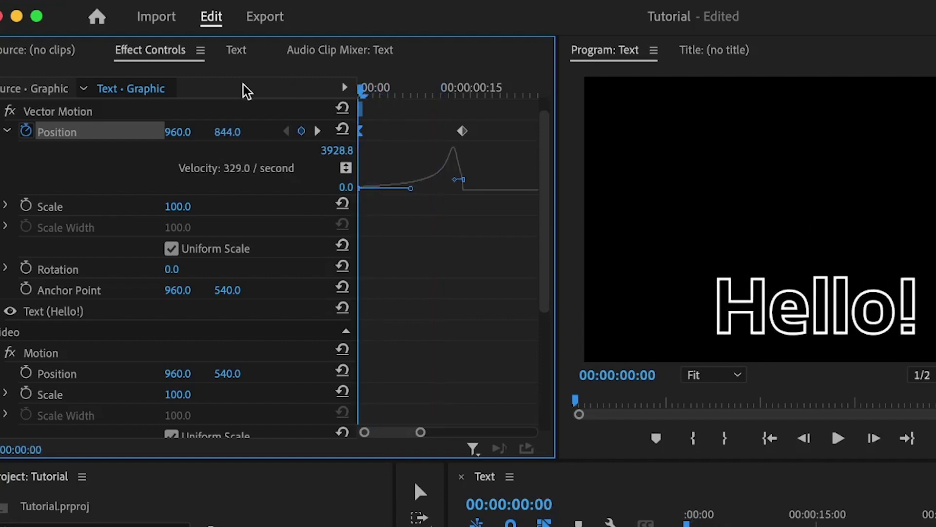
pyautogui.press('space')
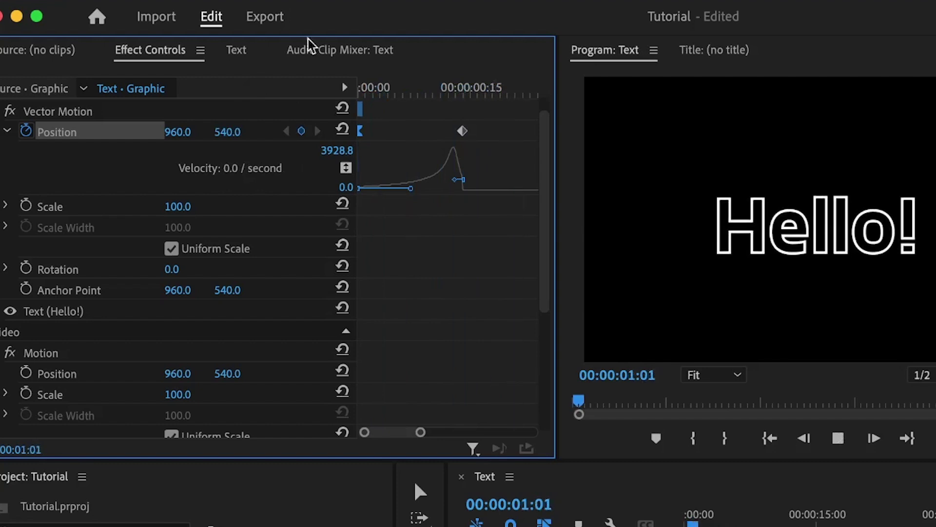
pyautogui.moveTo(385, 82); pyautogui.dragTo(276, 88)
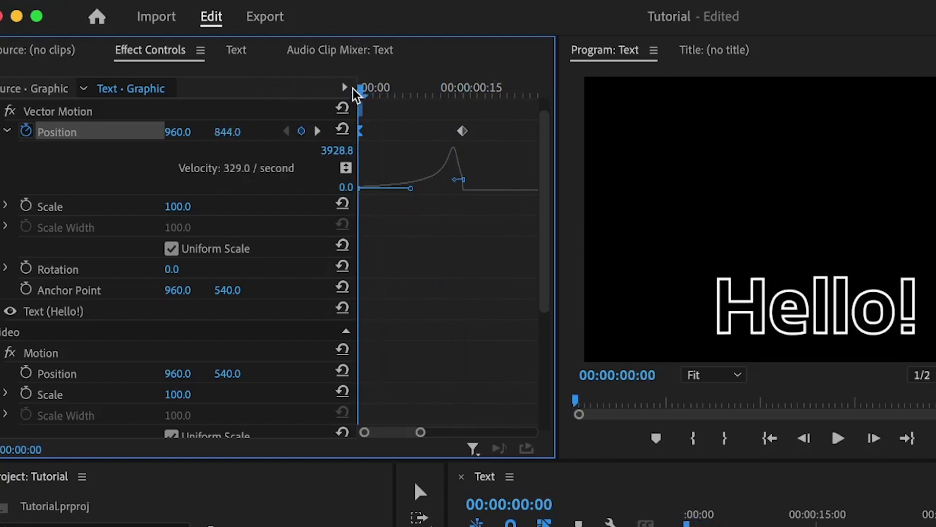
pyautogui.moveTo(357, 89); pyautogui.dragTo(463, 95)
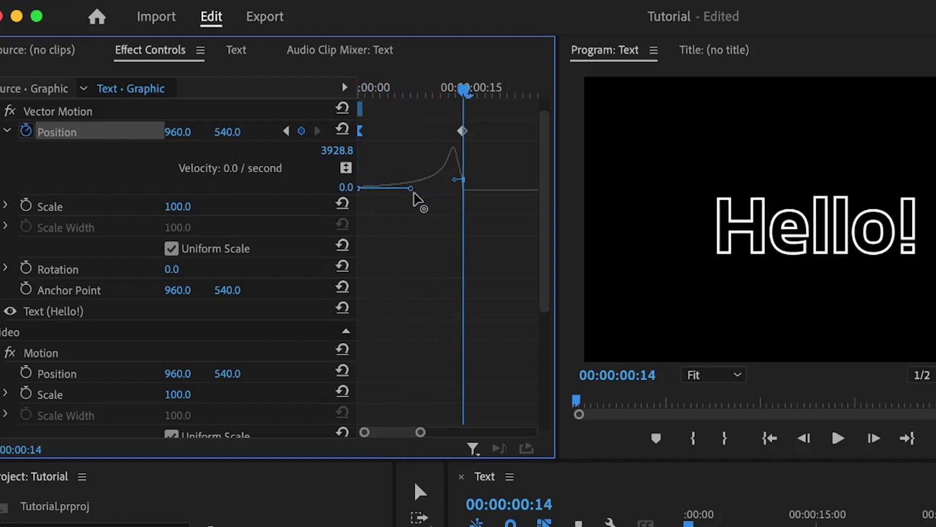
pyautogui.hotkey('ctrl', 'z')
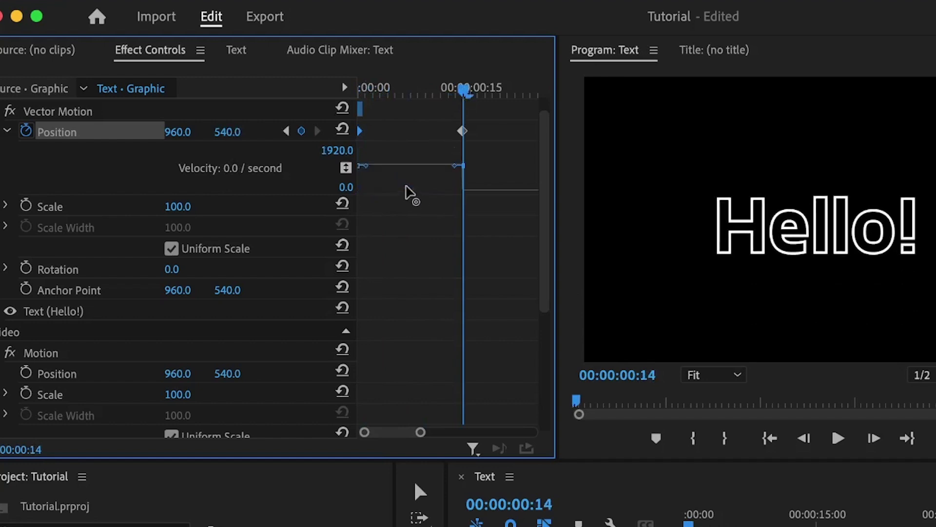
# Flatten and lengthen the velocity handle of the Position keyframe at 00:00:00:14 so the motion slows at the end, and preview it
pyautogui.click(463, 132)
pyautogui.moveTo(463, 166); pyautogui.dragTo(410, 191)
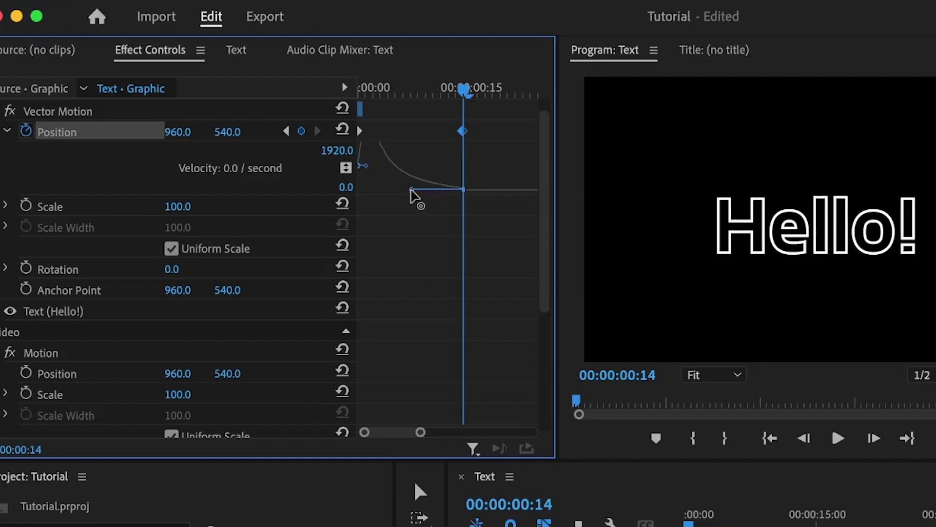
pyautogui.moveTo(387, 92); pyautogui.dragTo(282, 95)
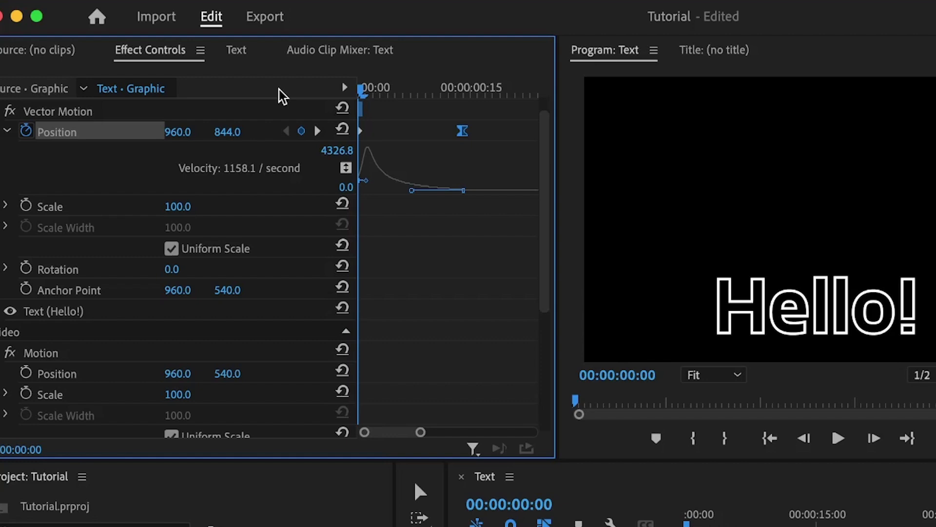
pyautogui.press('space')
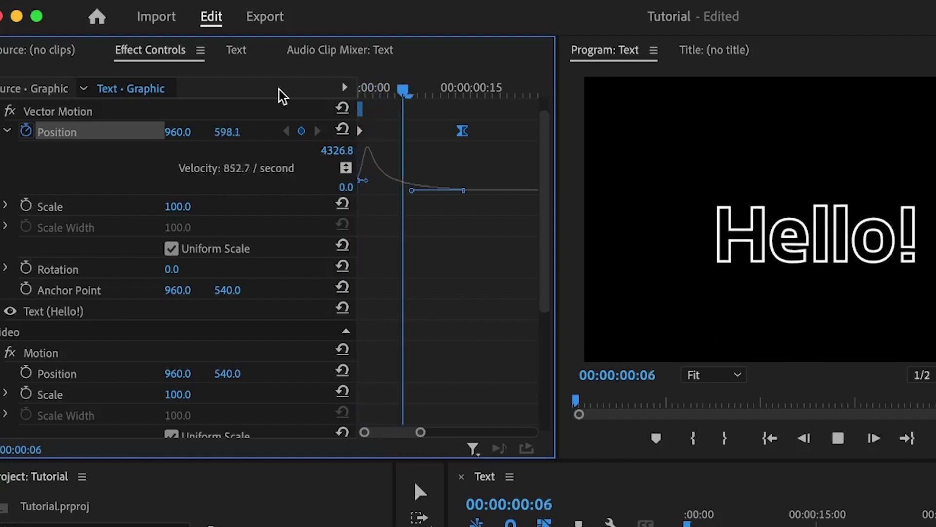
pyautogui.click(418, 89)
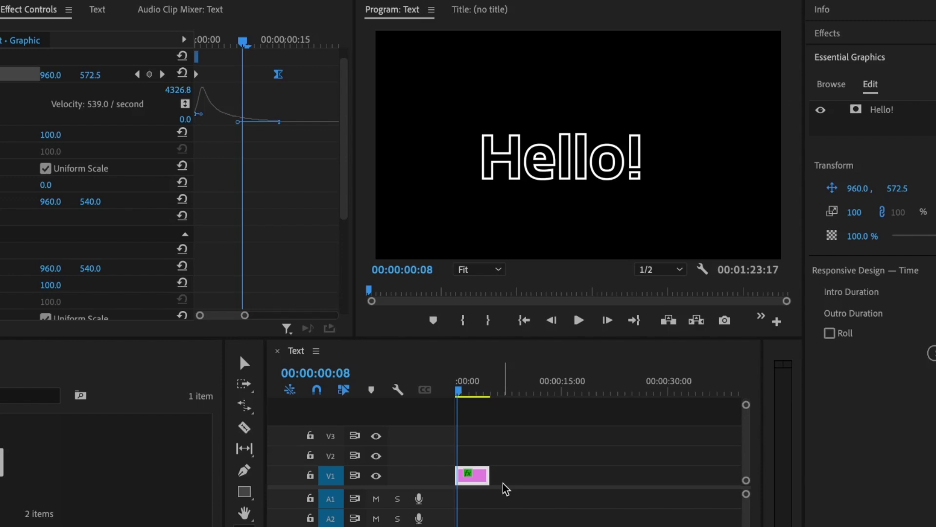
# Delete both Vector Motion Position keyframes of the graphic and turn off keyframing for Position
pyautogui.scroll(1, 282, 225)
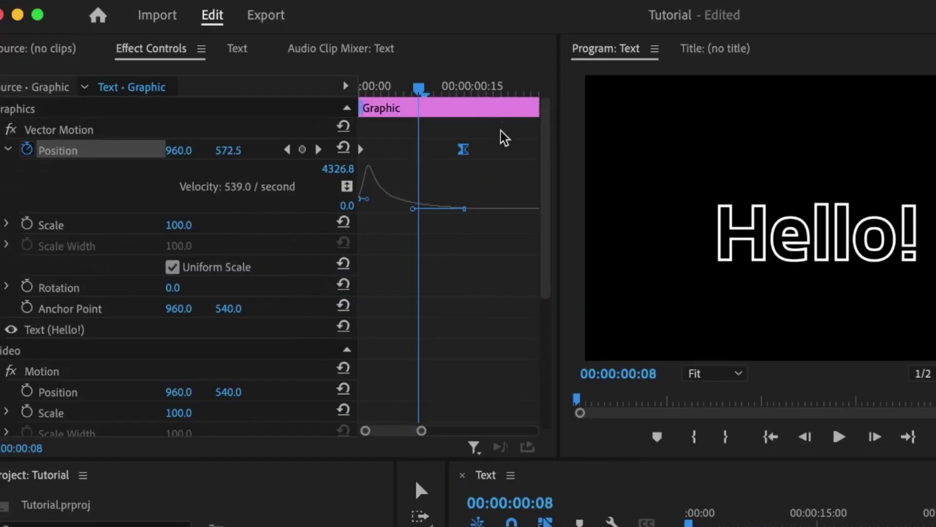
pyautogui.moveTo(501, 131); pyautogui.dragTo(358, 184)
pyautogui.press('Delete')
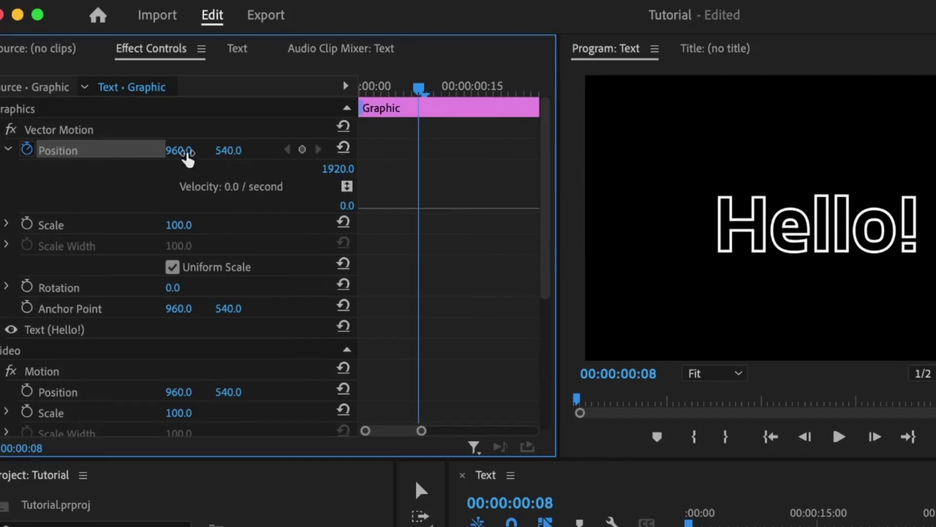
pyautogui.click(27, 152)
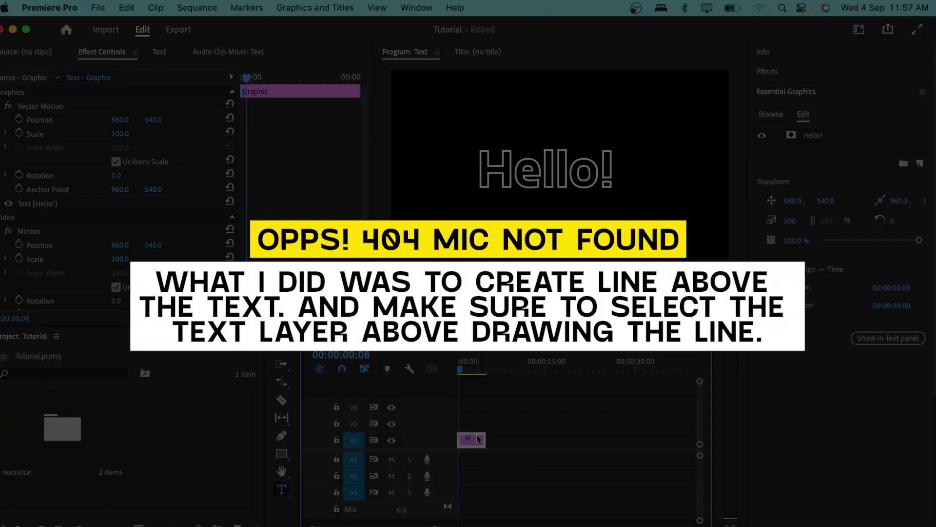
# Draw a straight horizontal line just above the Hello! text with the Pen tool and set its stroke width to 50
pyautogui.click(281, 436)
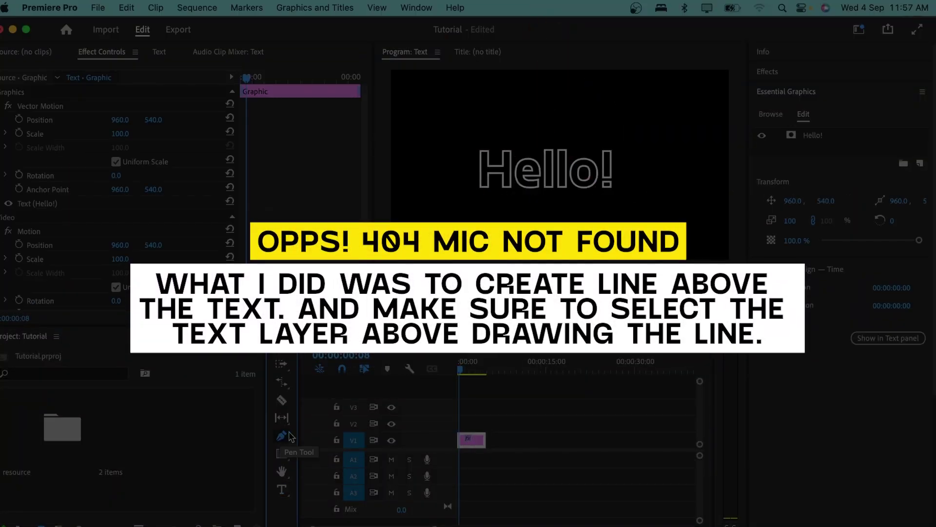
pyautogui.click(474, 139)
pyautogui.click(617, 140)
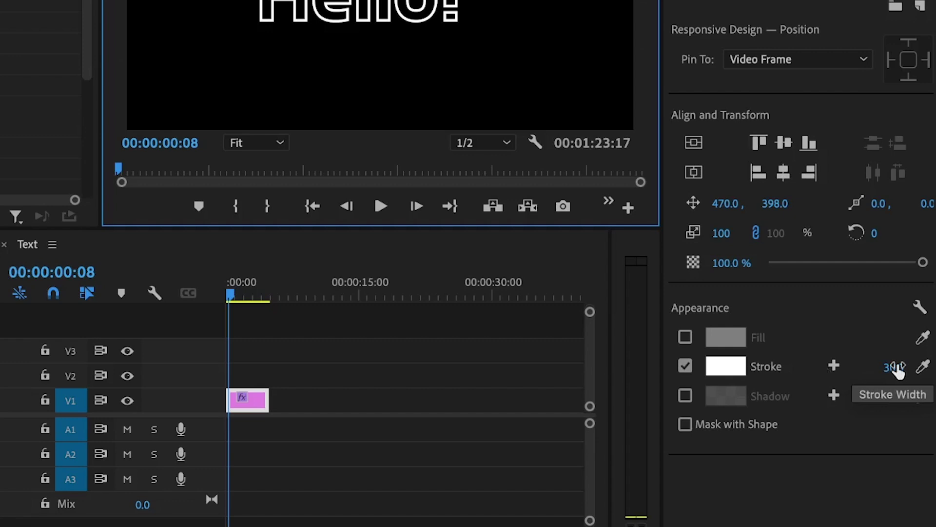
pyautogui.click(896, 370)
pyautogui.write('50')
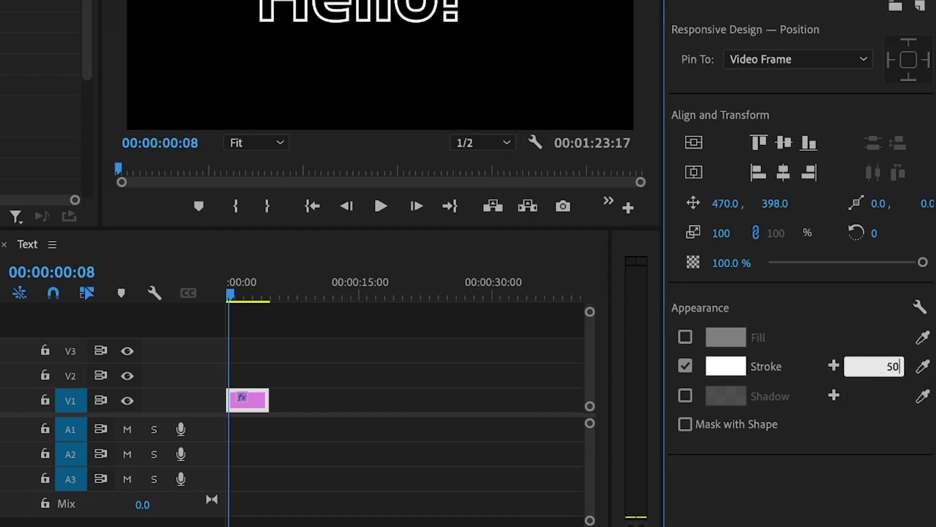
pyautogui.press('Return')
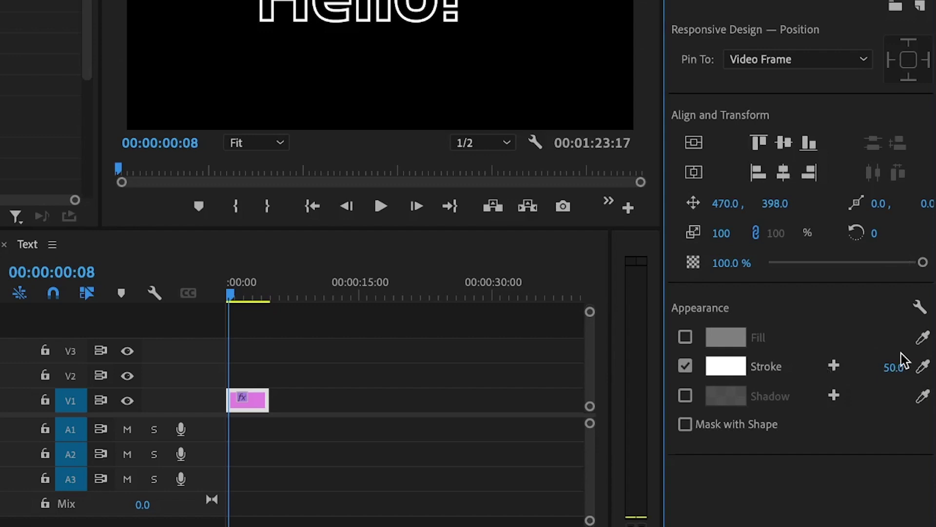
# Put the Hello! text layer into its own group in Essential Graphics, beneath the line's shape layer
pyautogui.click(802, 0)
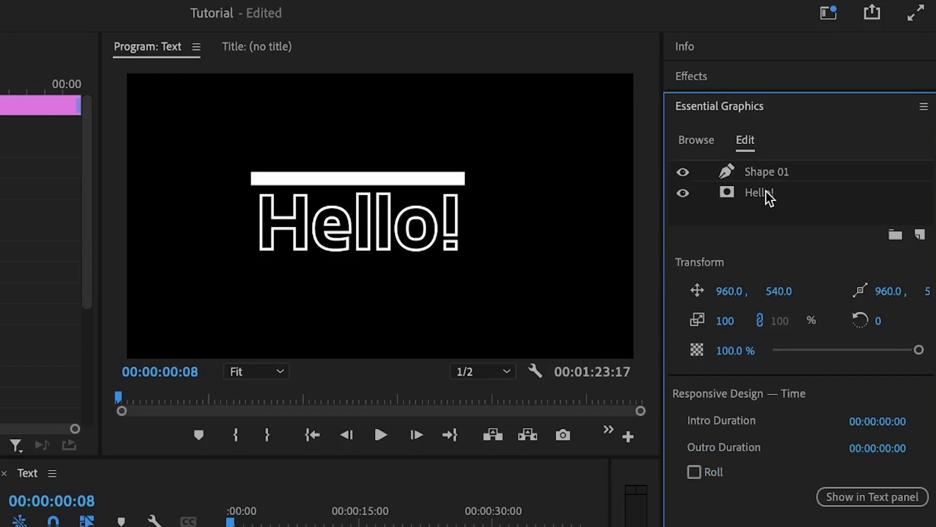
pyautogui.click(803, 193)
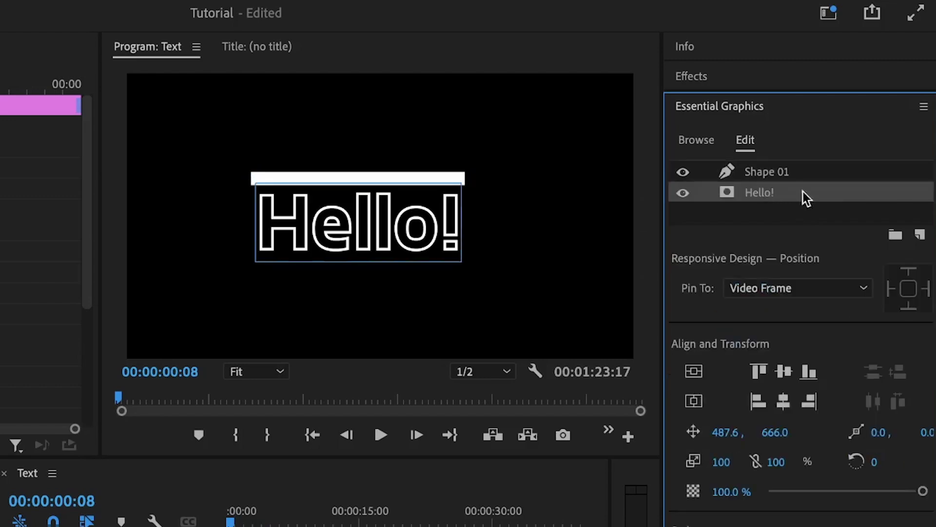
pyautogui.click(897, 236)
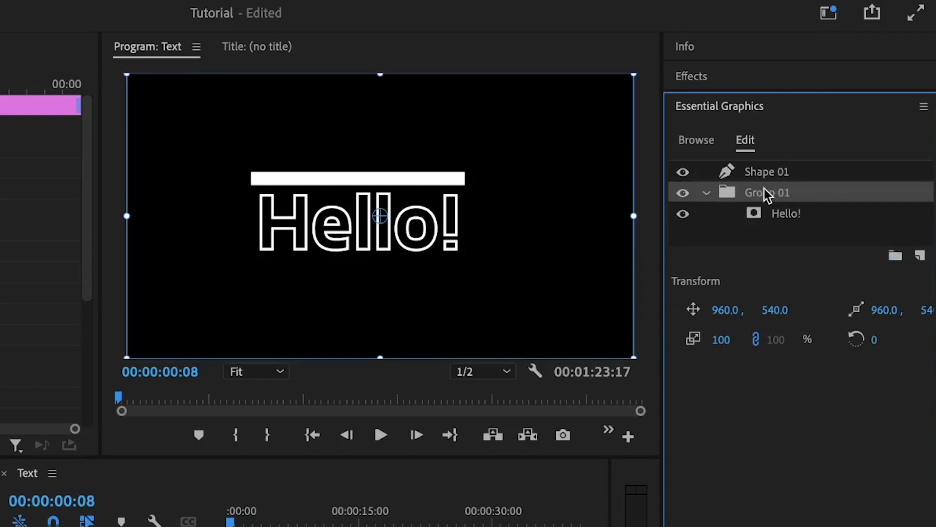
# Put the line's Shape 01 layer into its own group and rename that group "shape"
pyautogui.click(765, 170)
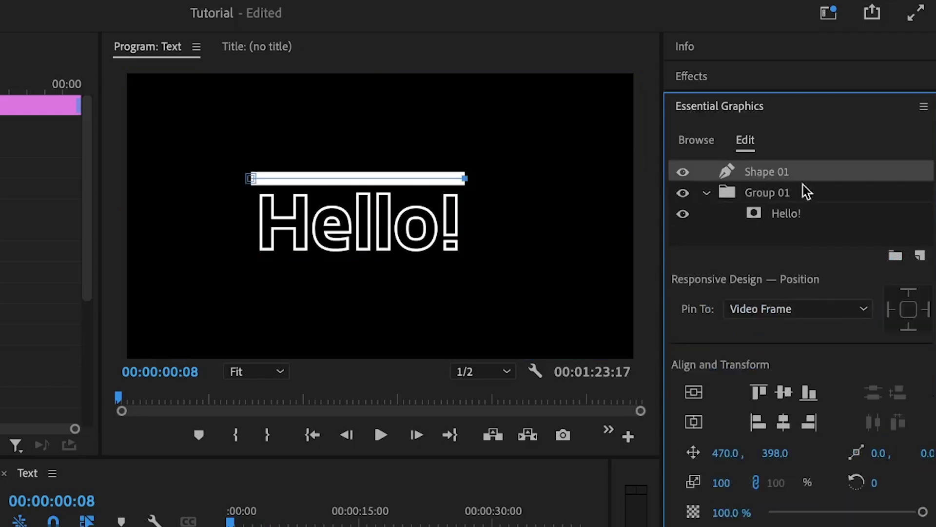
pyautogui.click(894, 254)
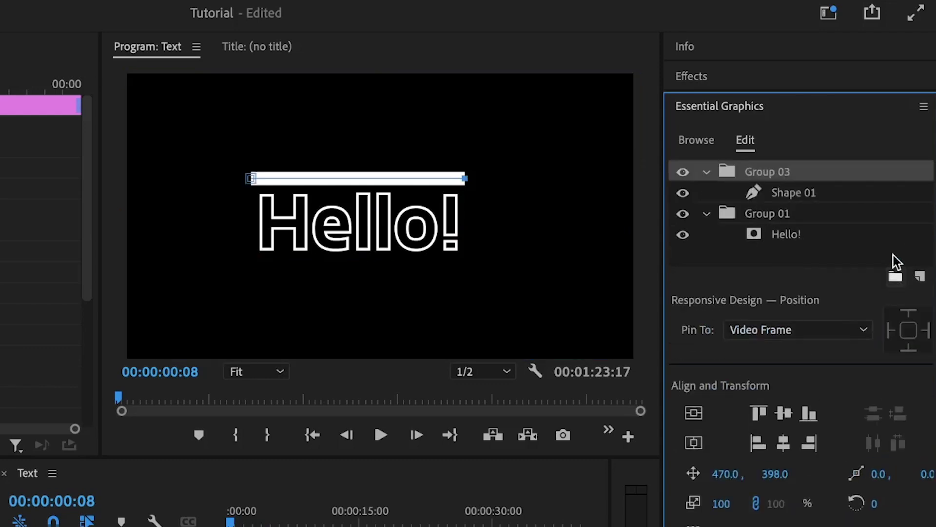
pyautogui.rightClick(774, 175)
pyautogui.click(810, 196)
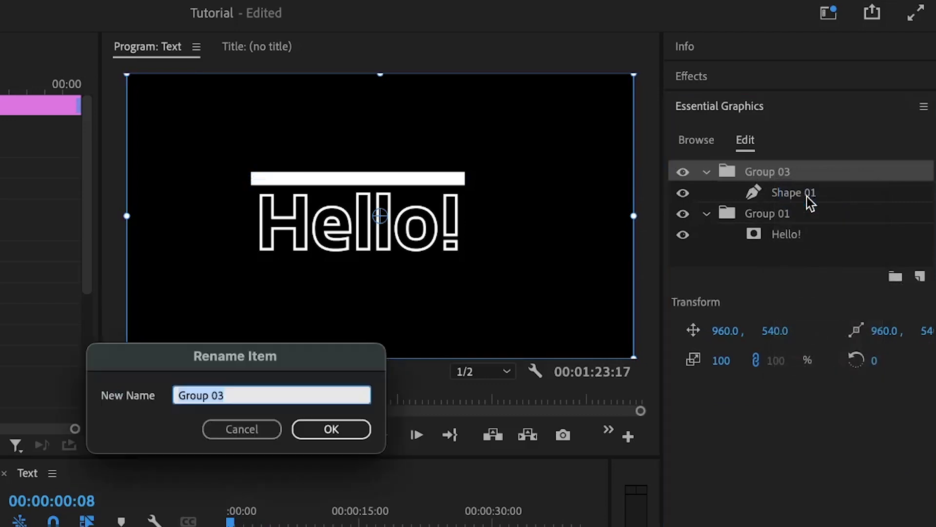
pyautogui.write('shape')
pyautogui.press('Return')
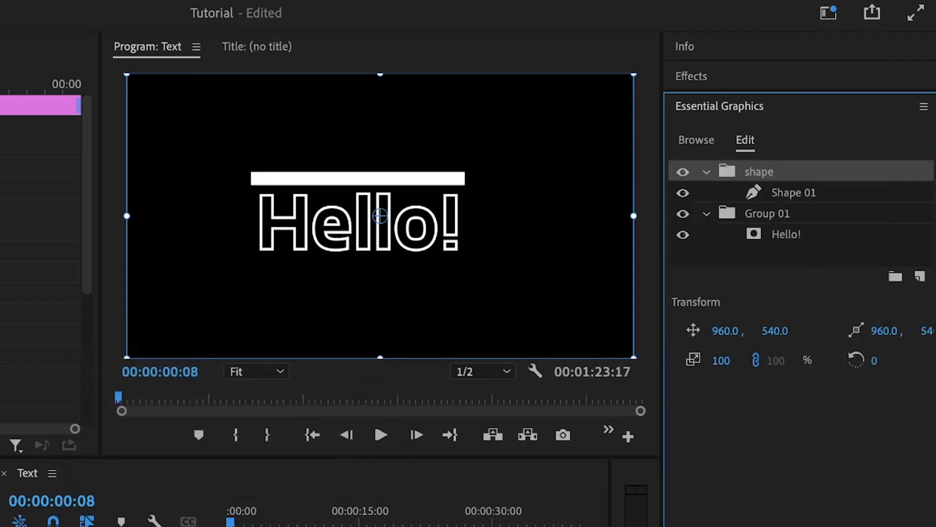
# Rename the group containing the Hello! layer as "text" and deselect the layers
pyautogui.rightClick(765, 220)
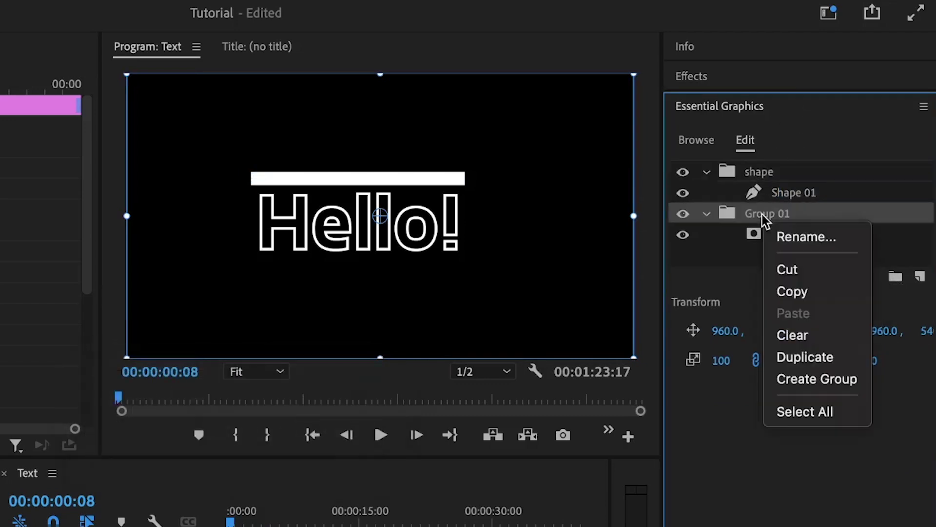
pyautogui.click(799, 237)
pyautogui.write('te')
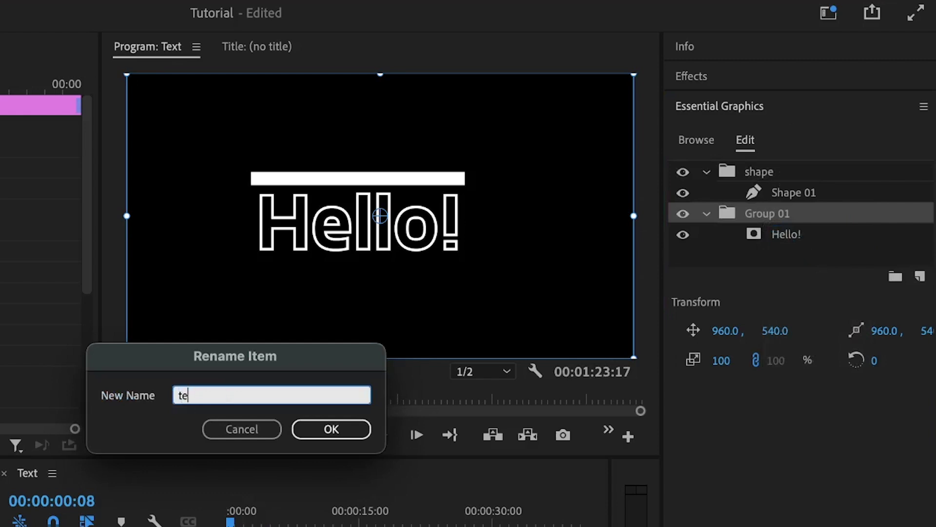
pyautogui.write('xt')
pyautogui.press('Return')
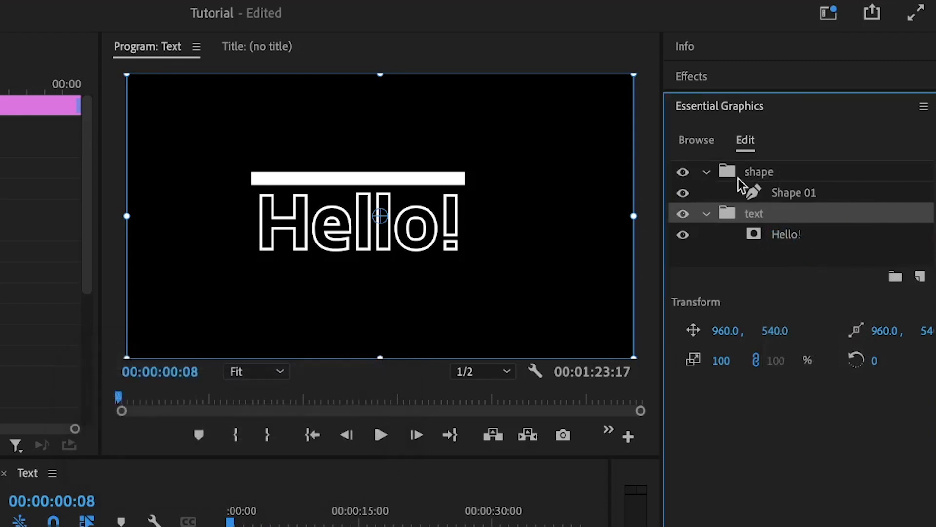
pyautogui.click(756, 256)
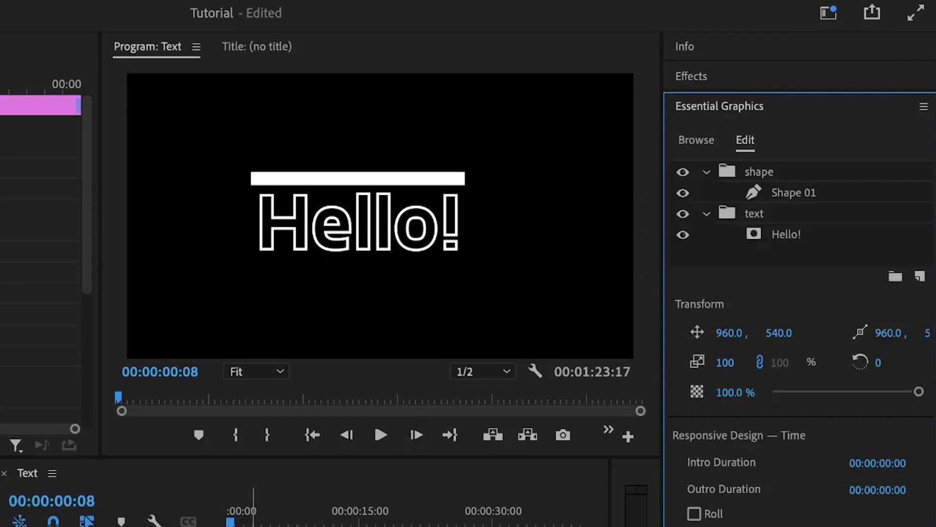
# Find the Crop and Transform video effects, apply both to the graphic, and return to its Essential Graphics layers
pyautogui.click(696, 76)
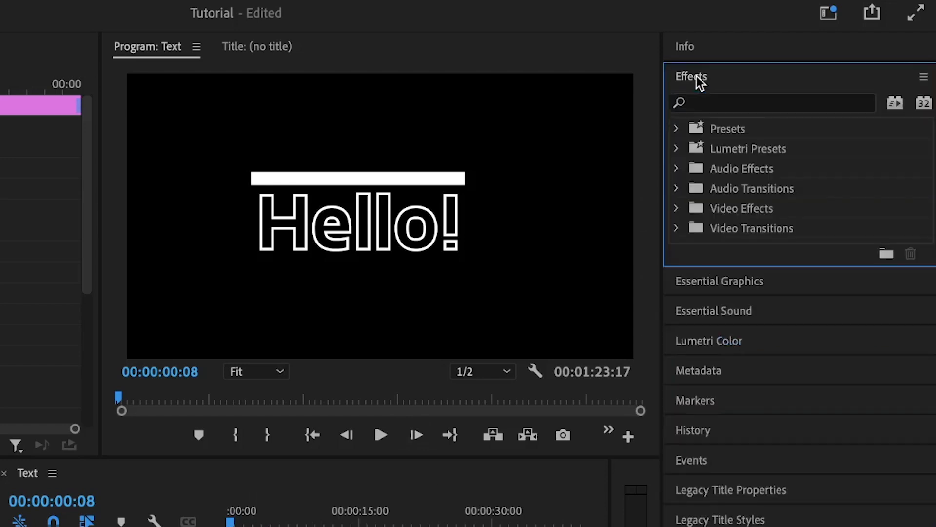
pyautogui.click(717, 104)
pyautogui.write('crop')
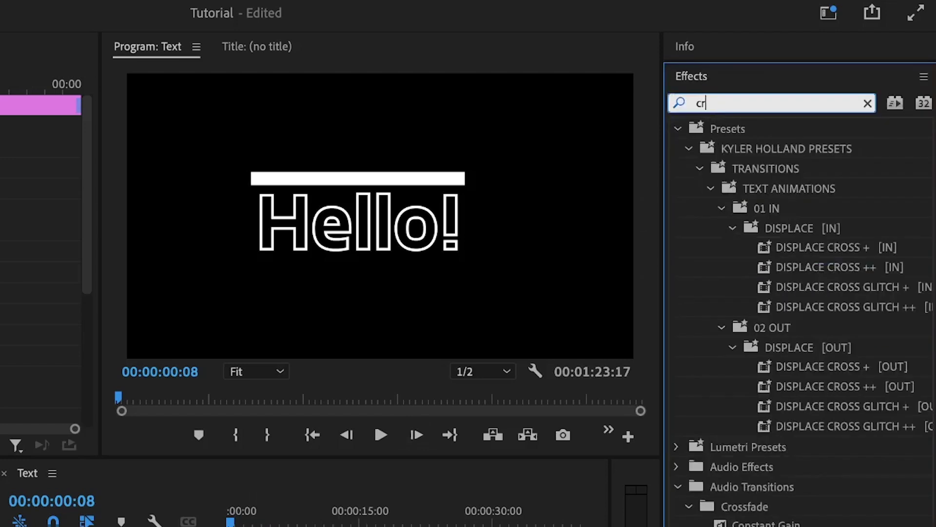
pyautogui.click(748, 249)
pyautogui.click(740, 98)
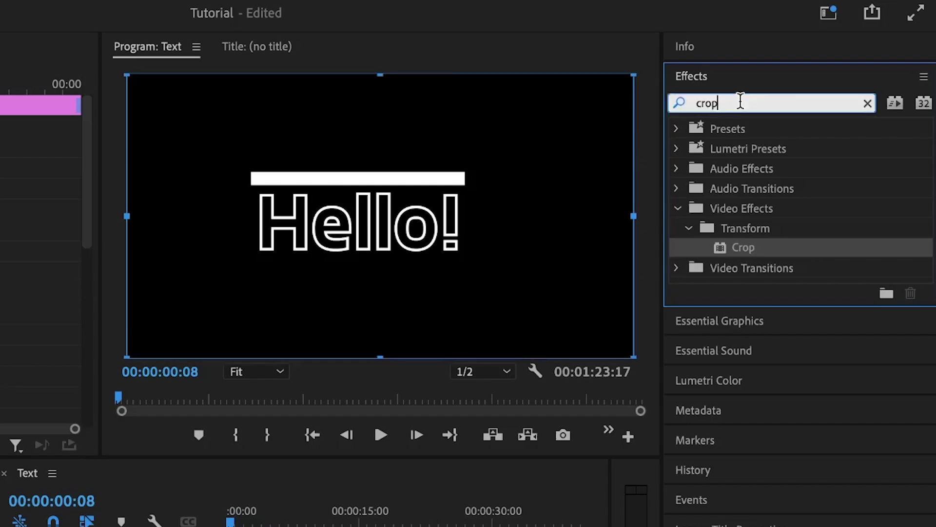
pyautogui.write('transf')
pyautogui.click(705, 82)
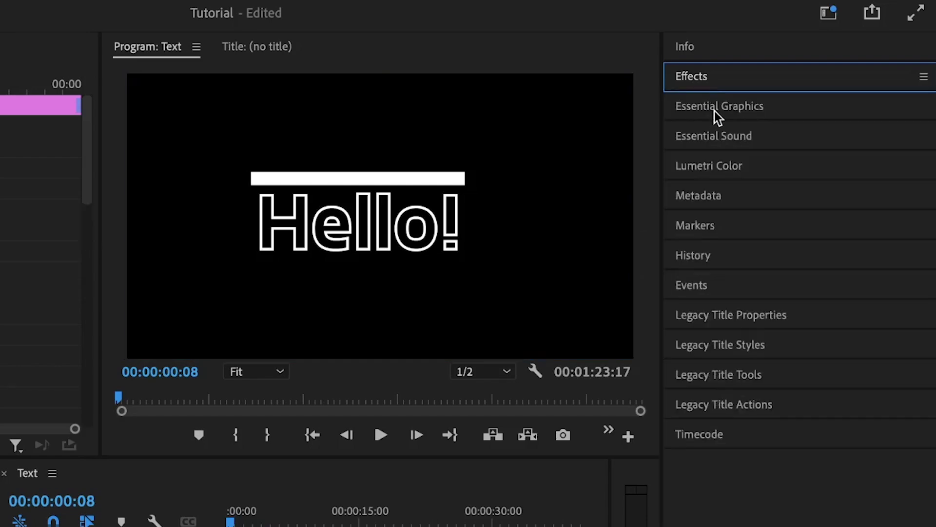
pyautogui.click(715, 111)
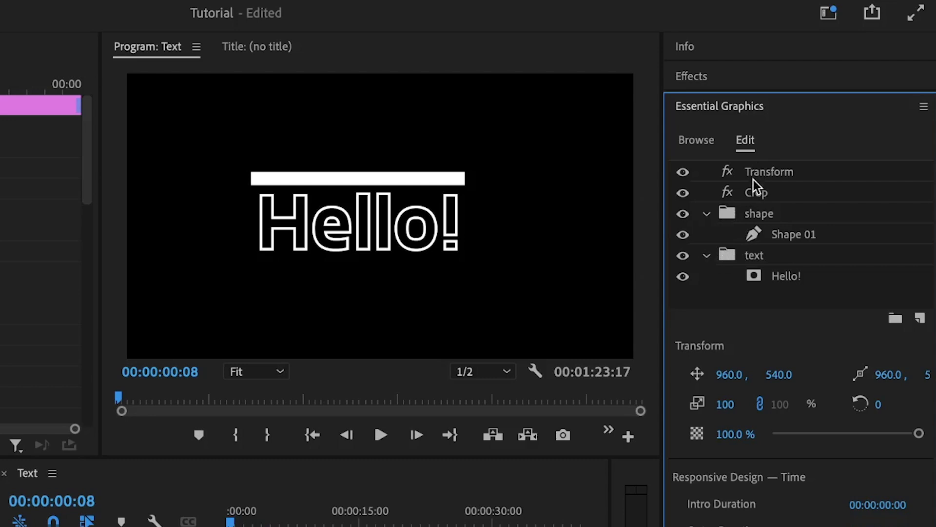
# Move the Crop and Transform effects into the shape group above Shape 01, and select Crop
pyautogui.moveTo(756, 192); pyautogui.dragTo(770, 226)
pyautogui.moveTo(765, 173); pyautogui.dragTo(767, 204)
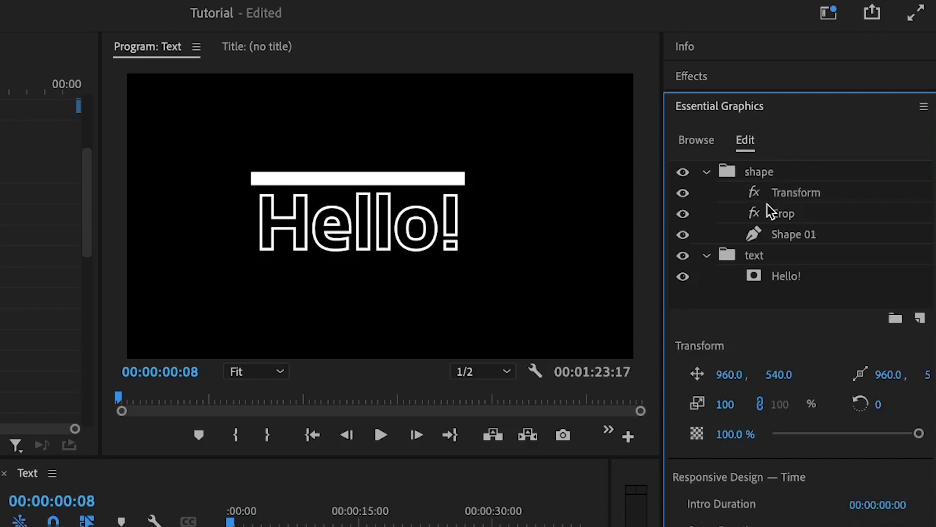
pyautogui.click(782, 215)
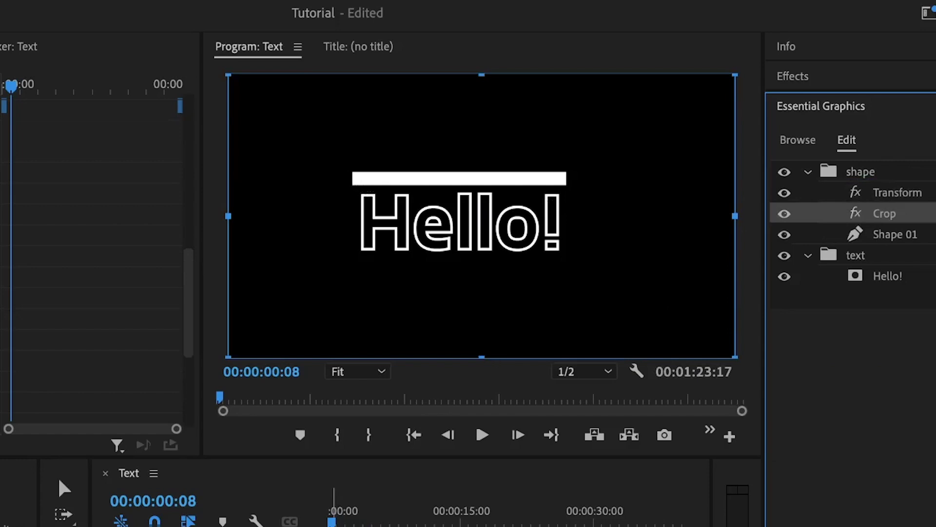
# Keyframe the Crop effect's Right value at 76% so the line is hidden, with the keyframe at 00:00:00:00
pyautogui.press('space')
pyautogui.press('Home')
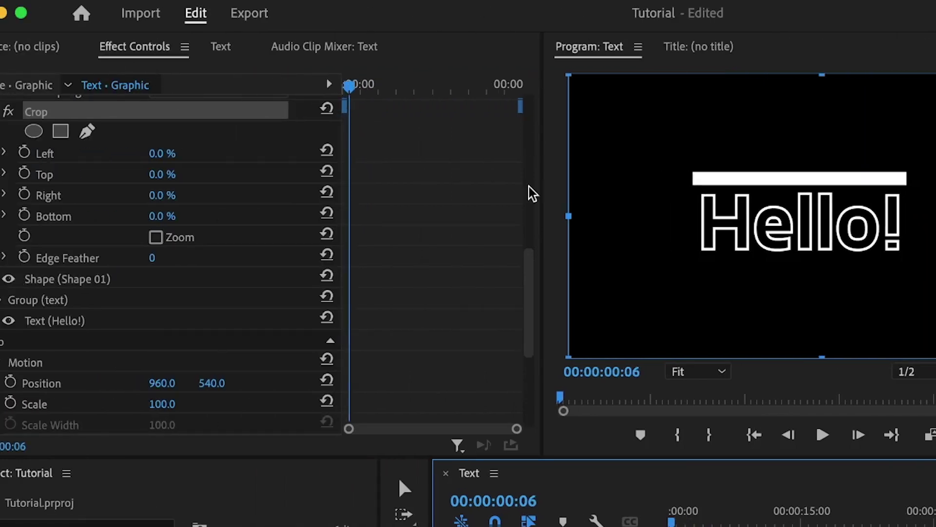
pyautogui.scroll(3, 422, 198)
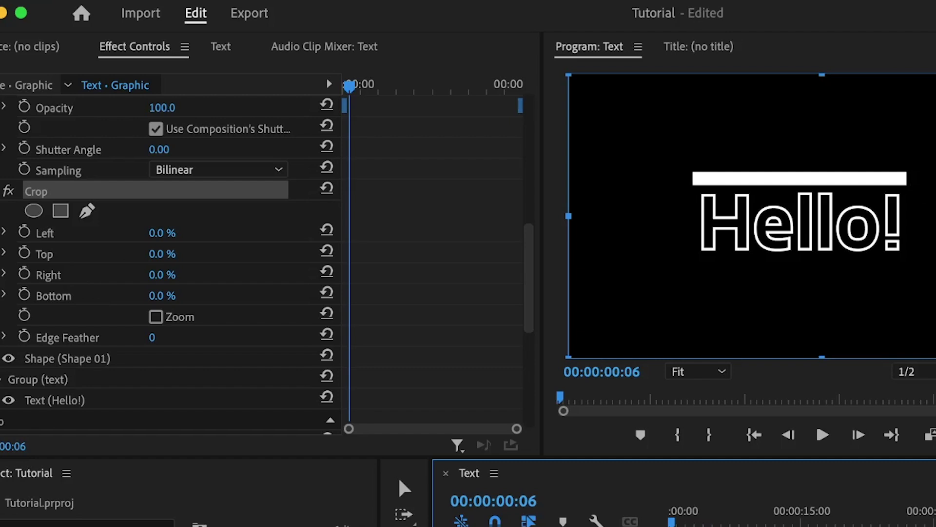
pyautogui.moveTo(935, 210); pyautogui.dragTo(696, 198)
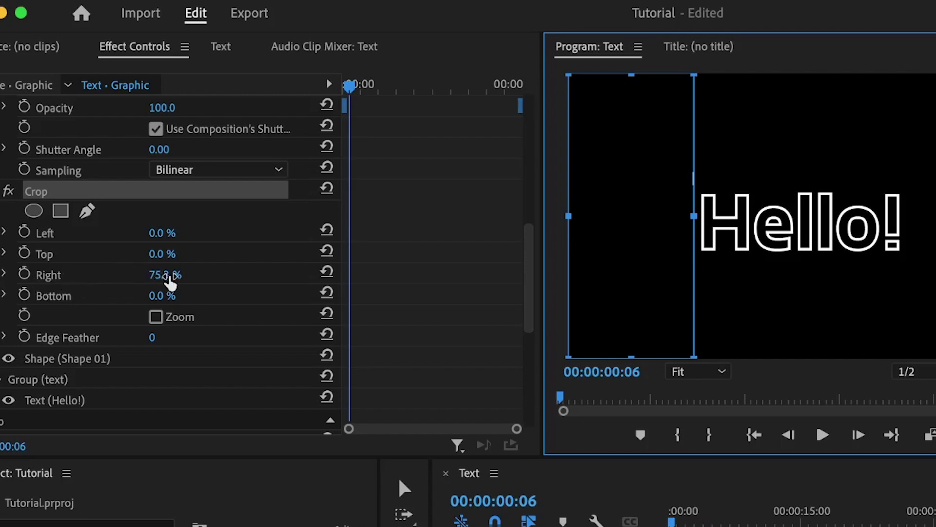
pyautogui.click(24, 275)
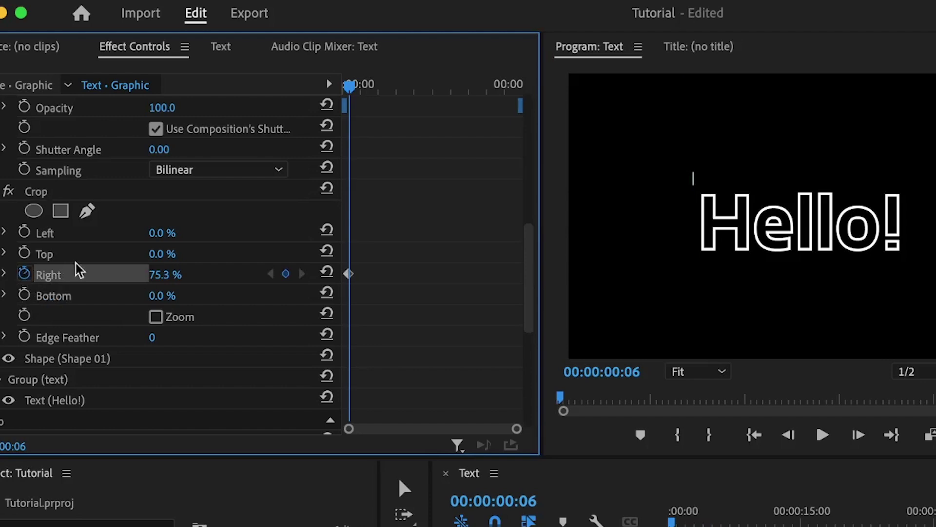
pyautogui.click(161, 276)
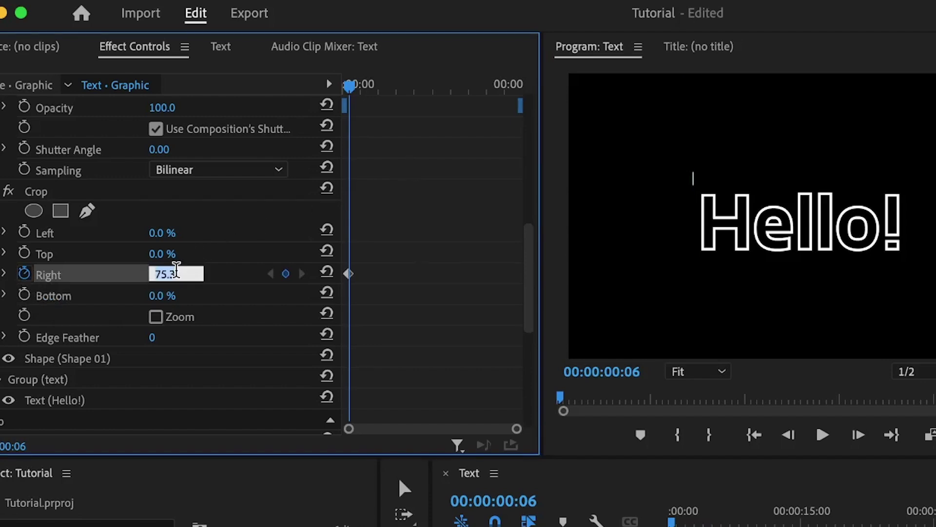
pyautogui.write('76')
pyautogui.press('Return')
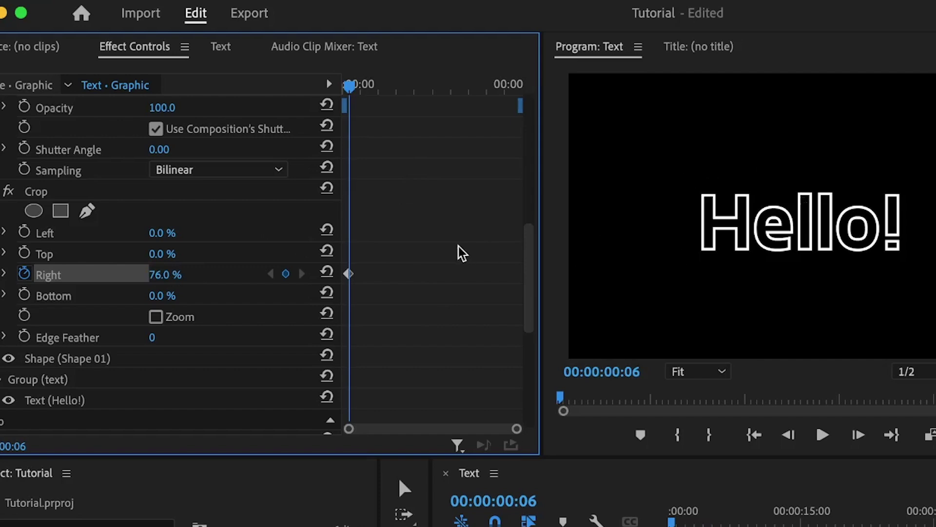
pyautogui.press('Home')
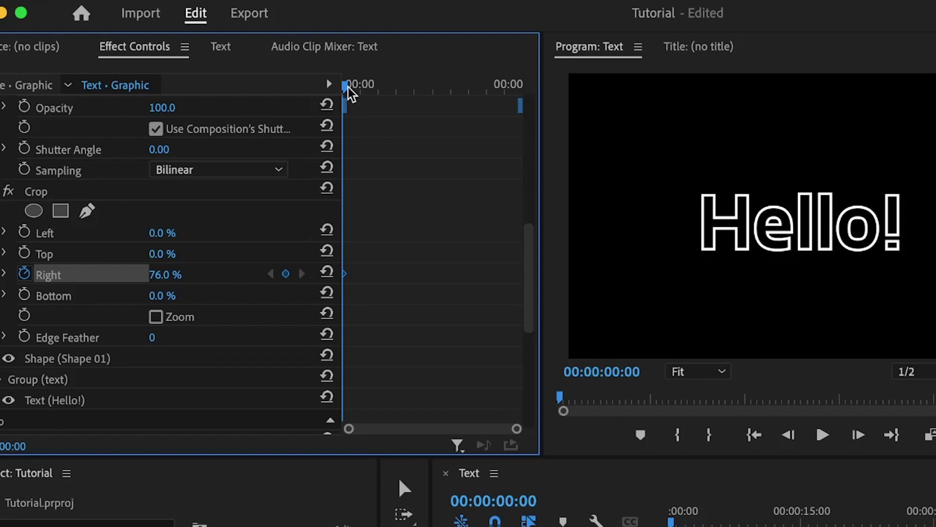
# Add a Crop Right keyframe at 00:00:00:15 and reduce the crop to 32.5% so the whole line is revealed
pyautogui.press('Right')
pyautogui.press('Right')
pyautogui.press('Right')
pyautogui.press('Right')
pyautogui.press('Right')
pyautogui.press('Right')
pyautogui.press('Right')
pyautogui.press('Right')
pyautogui.press('Right')
pyautogui.press('Right')
pyautogui.press('Right')
pyautogui.press('Right')
pyautogui.press('Right')
pyautogui.press('Right')
pyautogui.press('Right')
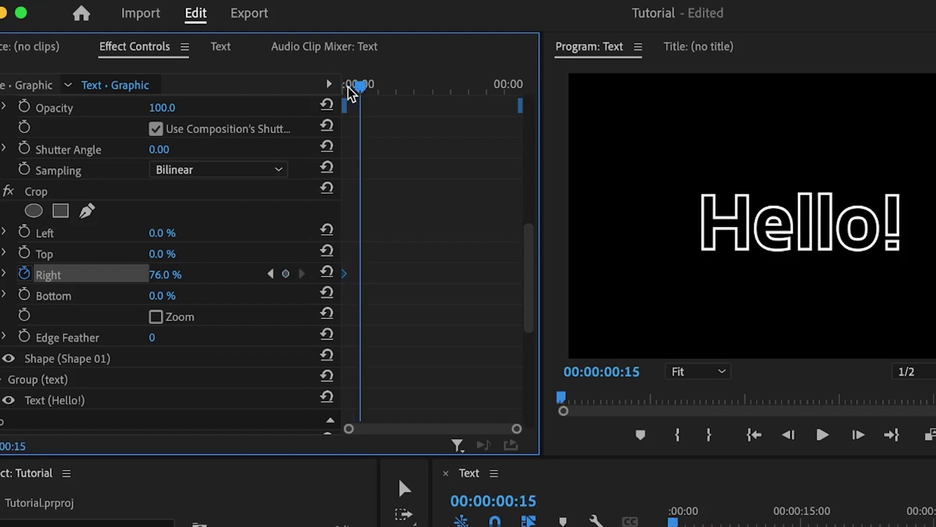
pyautogui.click(286, 275)
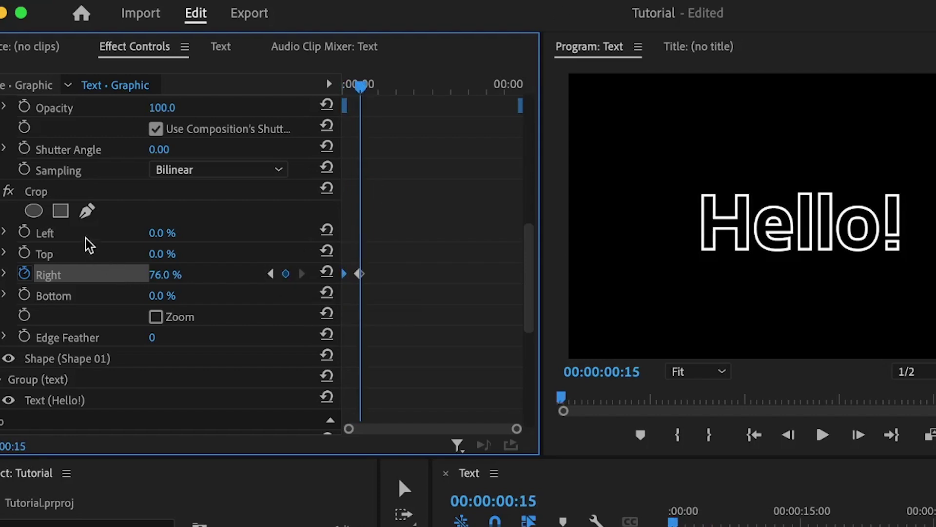
pyautogui.click(48, 193)
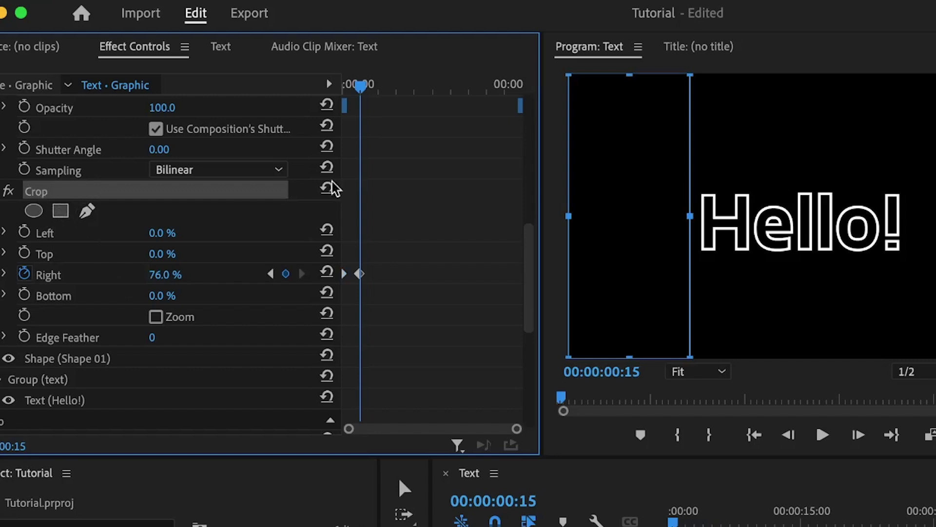
pyautogui.moveTo(695, 215); pyautogui.dragTo(912, 209)
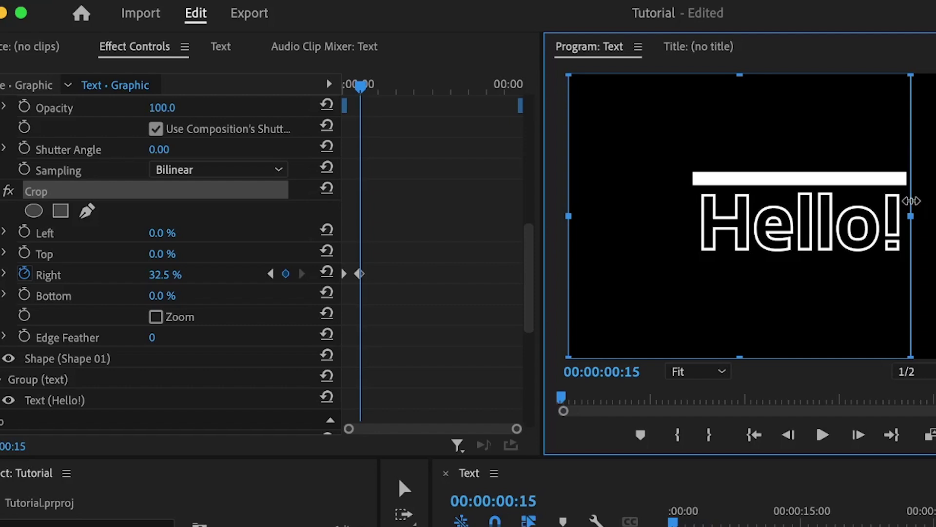
# Flatten and lengthen the velocity handle of the Crop Right keyframe at 00:00:00:15, and collapse the Crop settings
pyautogui.click(360, 276)
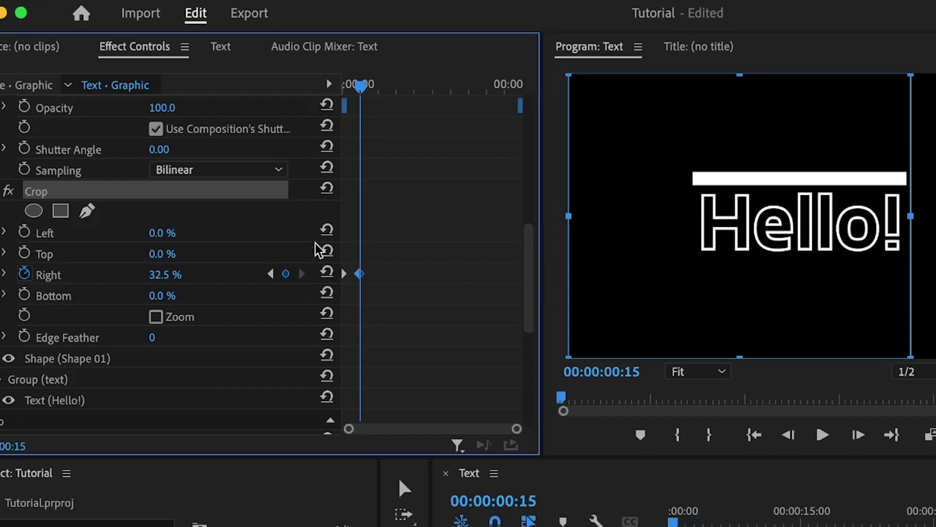
pyautogui.click(5, 275)
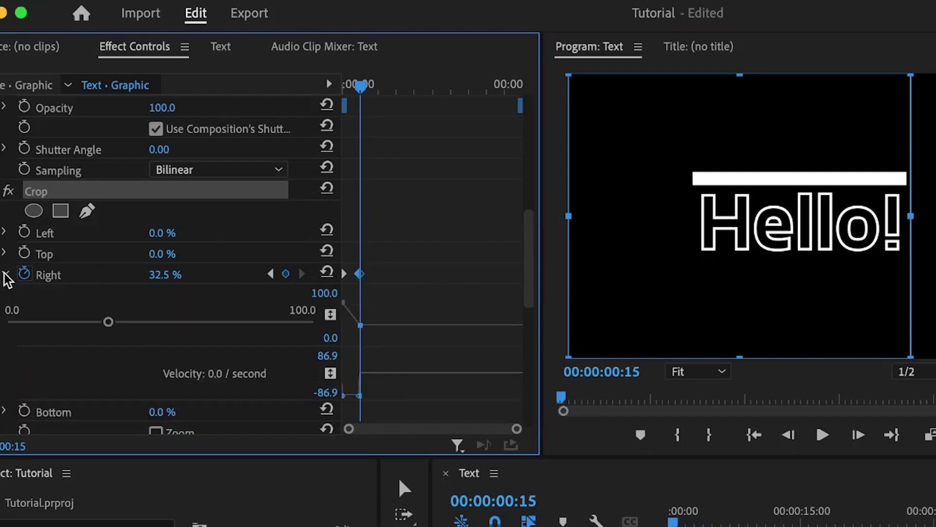
pyautogui.scroll(5, 366, 380)
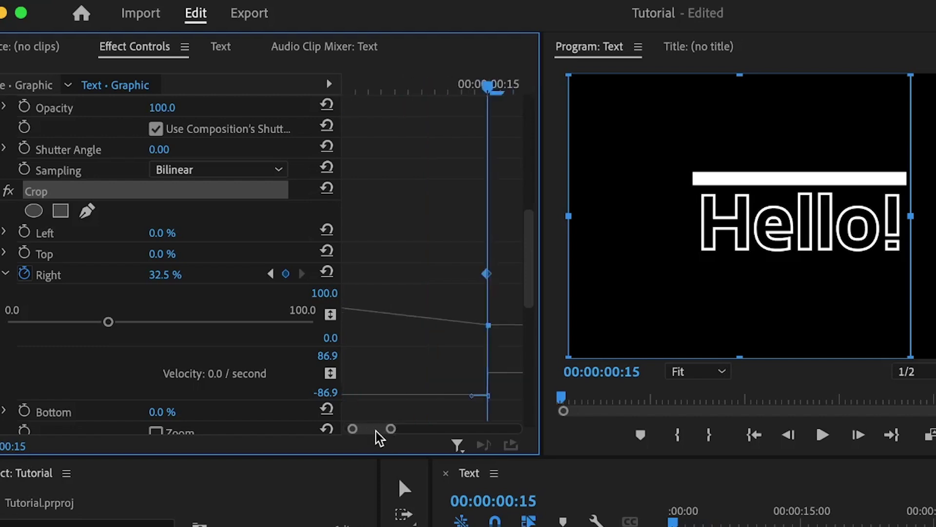
pyautogui.scroll(-5, 375, 429)
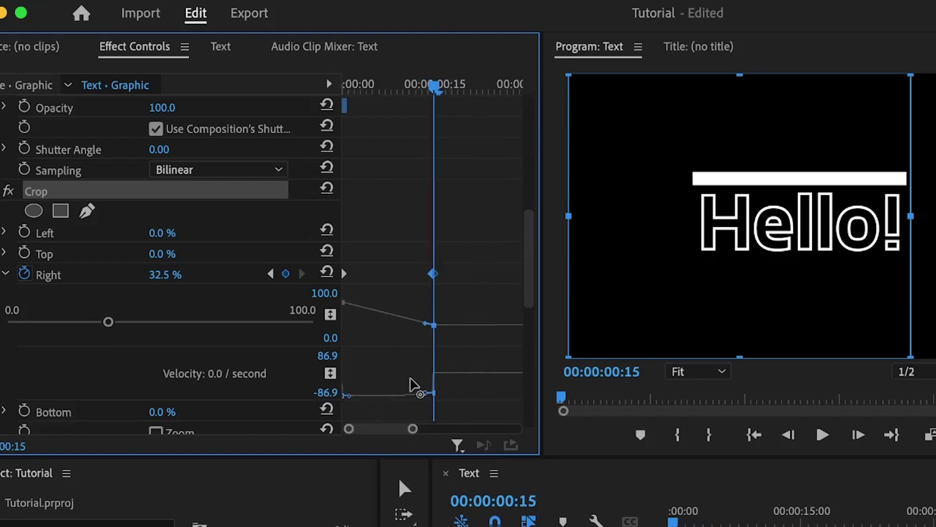
pyautogui.moveTo(410, 379); pyautogui.dragTo(380, 373)
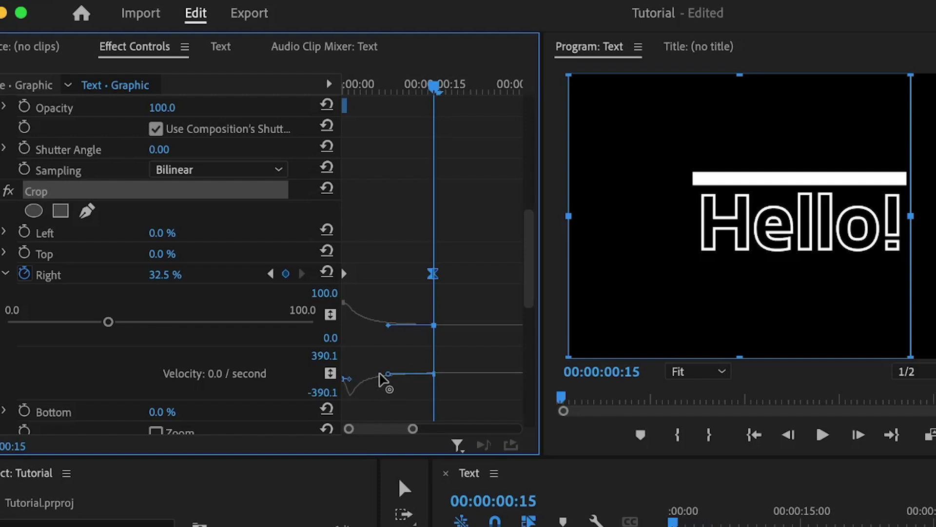
pyautogui.click(2, 191)
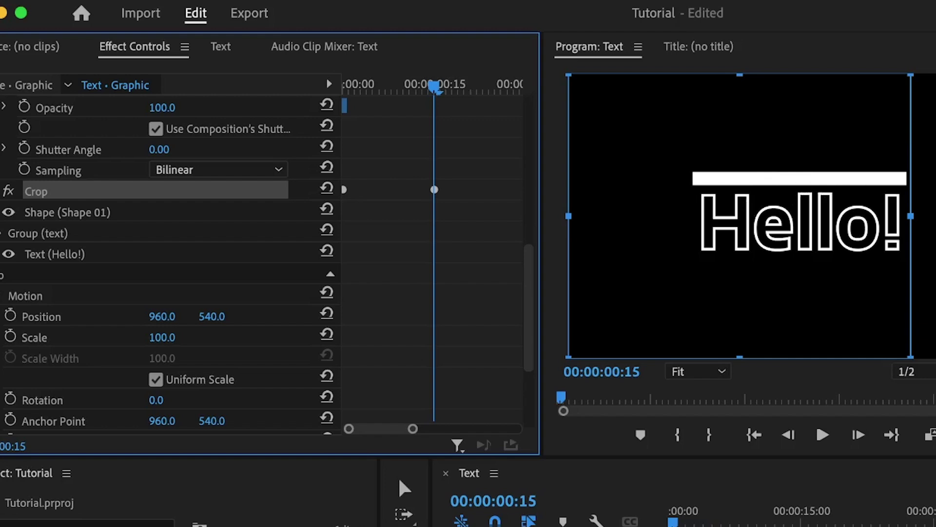
# Turn on keyframing for the Transform effect's Position, with the first keyframe at 00:00:00:15
pyautogui.scroll(5, 170, 264)
pyautogui.click(49, 112)
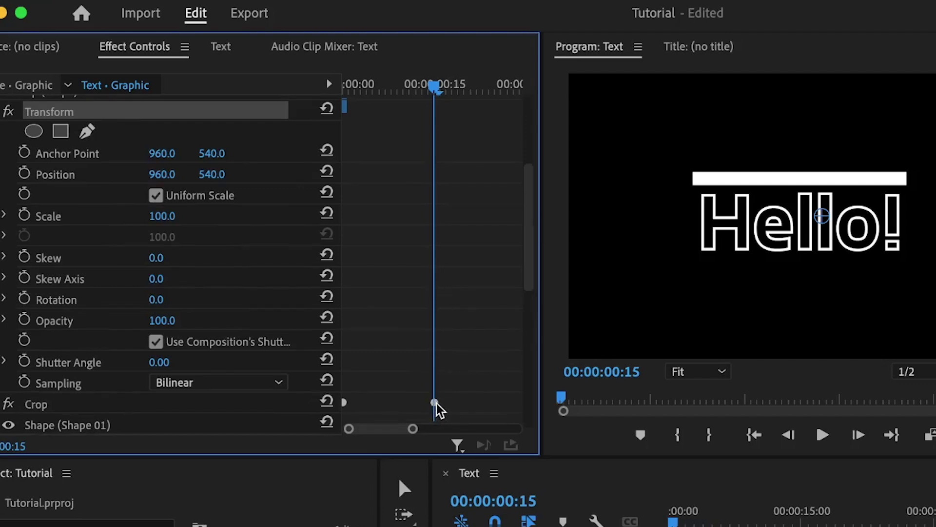
pyautogui.click(23, 173)
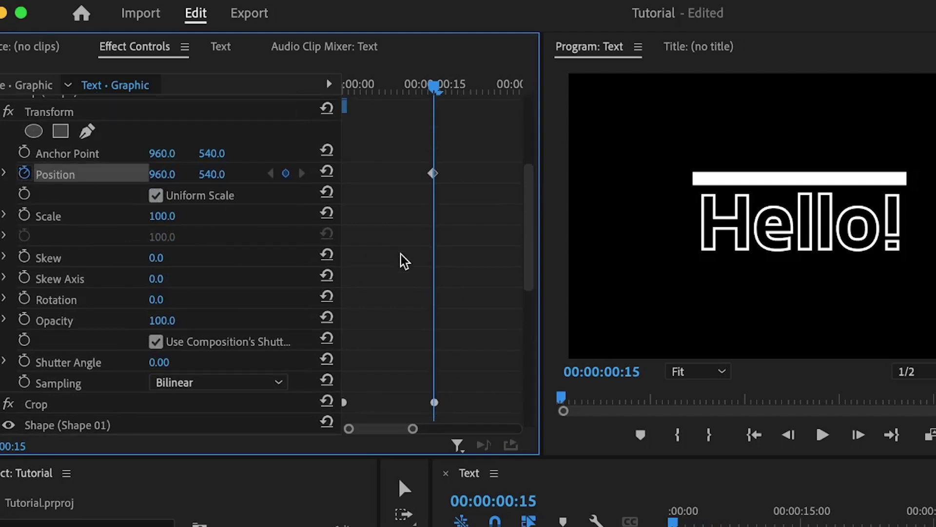
# Add a Transform Position keyframe at 00:00:01:00 and set it to 960.0, 859.0 so the line sits below the text
pyautogui.hotkey('shift', 'Right')
pyautogui.hotkey('shift', 'Right')
pyautogui.hotkey('shift', 'Right')
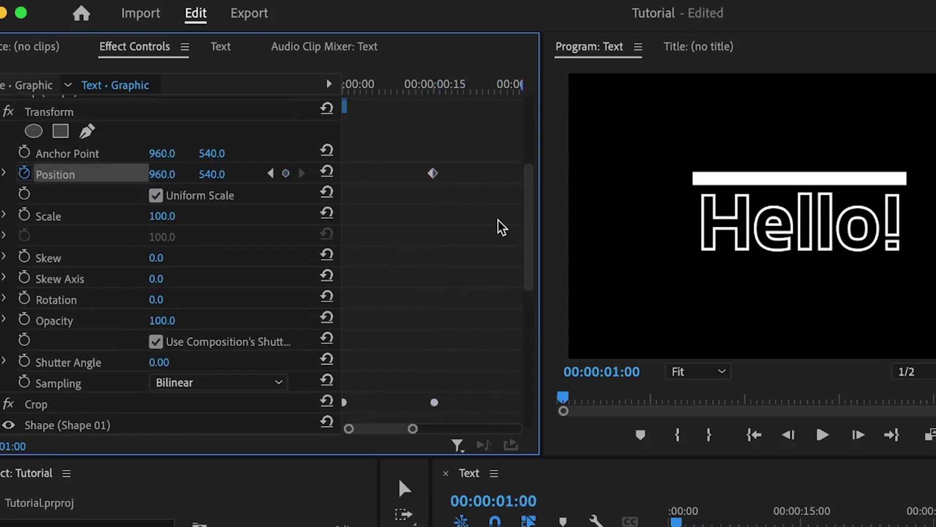
pyautogui.press('\\')
pyautogui.click(286, 174)
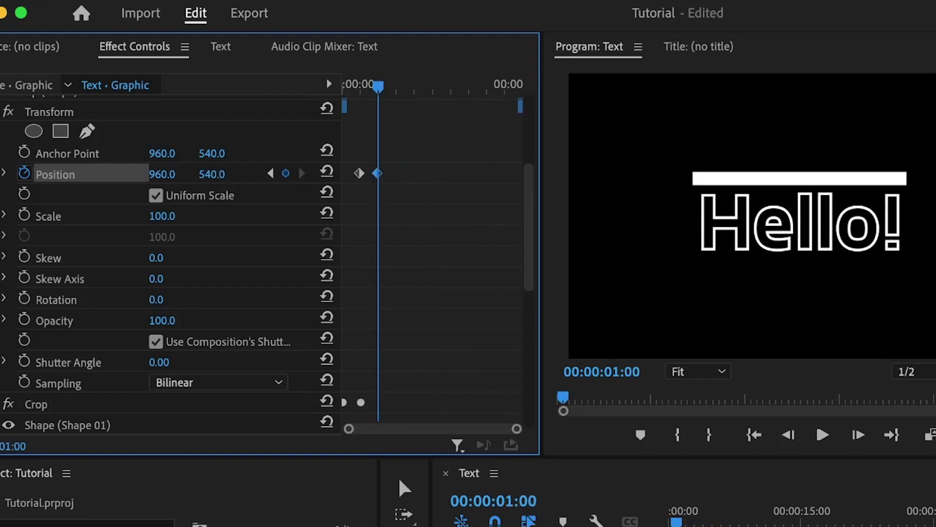
pyautogui.moveTo(211, 174); pyautogui.dragTo(367, 174)
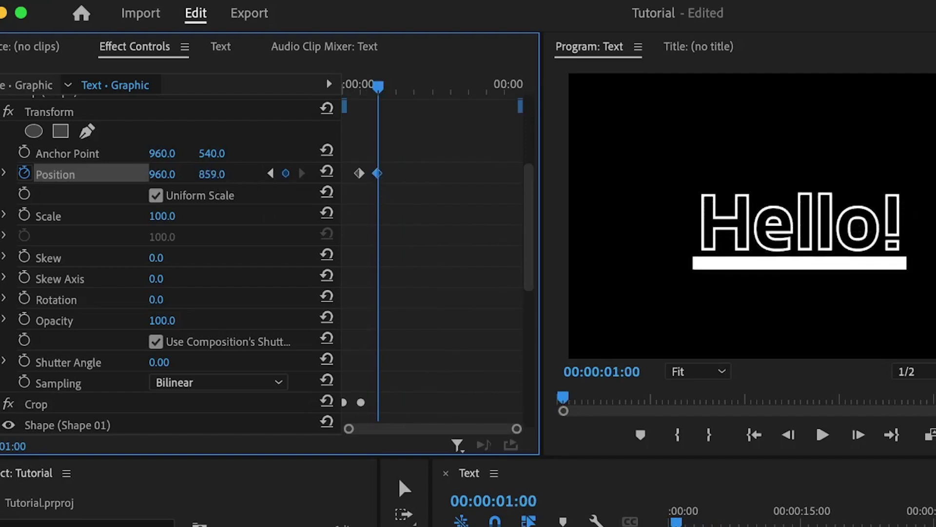
# Flatten and lengthen the incoming velocity handle of the Position keyframe at 00:00:01:00, and collapse the Position graph
pyautogui.click(3, 174)
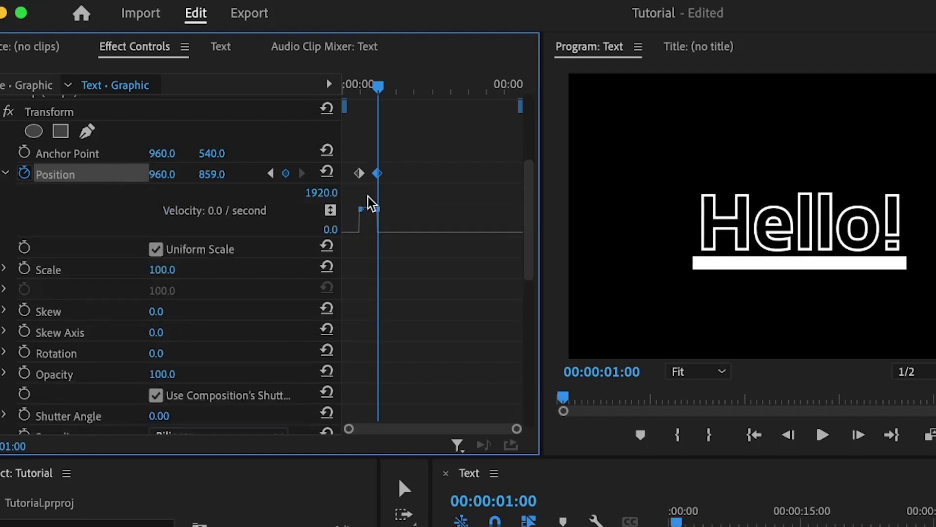
pyautogui.scroll(5, 368, 203)
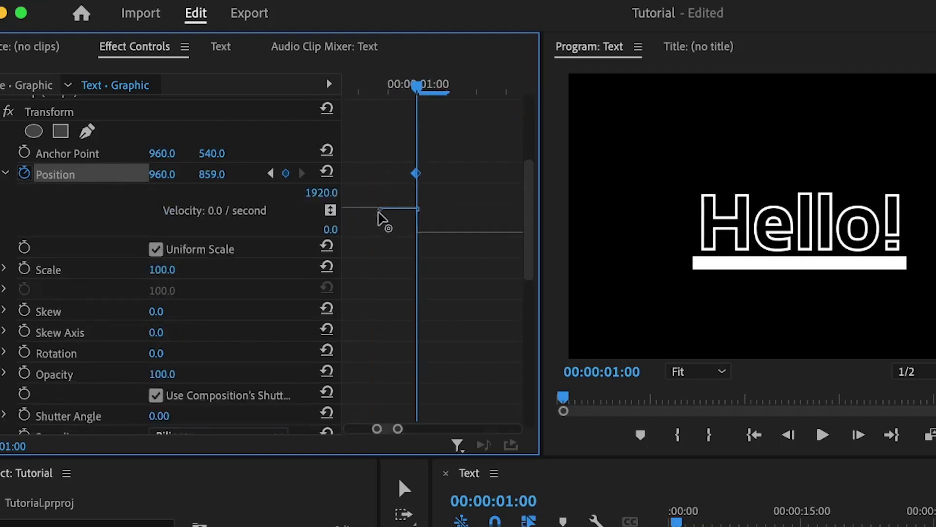
pyautogui.moveTo(379, 213); pyautogui.dragTo(372, 235)
pyautogui.moveTo(398, 429); pyautogui.dragTo(430, 429)
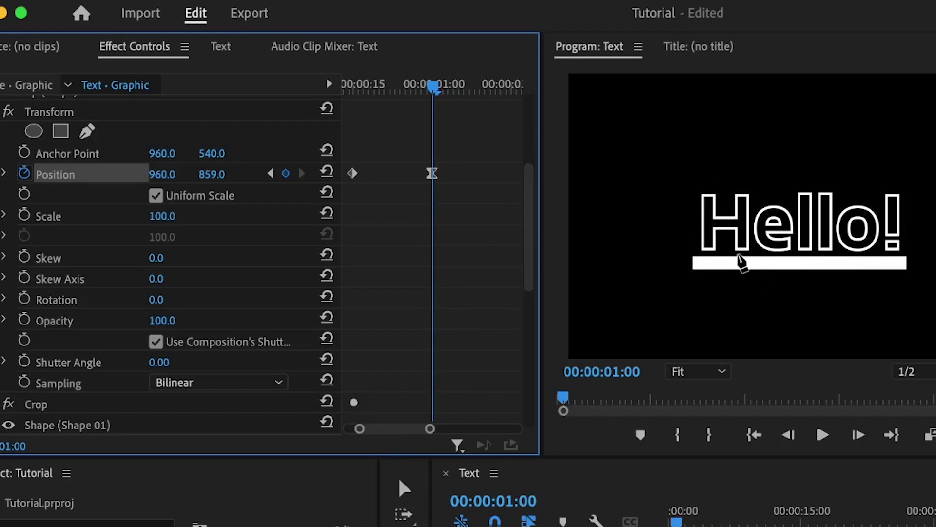
# Add a Crop Right keyframe at 00:00:01:00 that holds the value at 32.5%
pyautogui.scroll(-10, 452, 227)
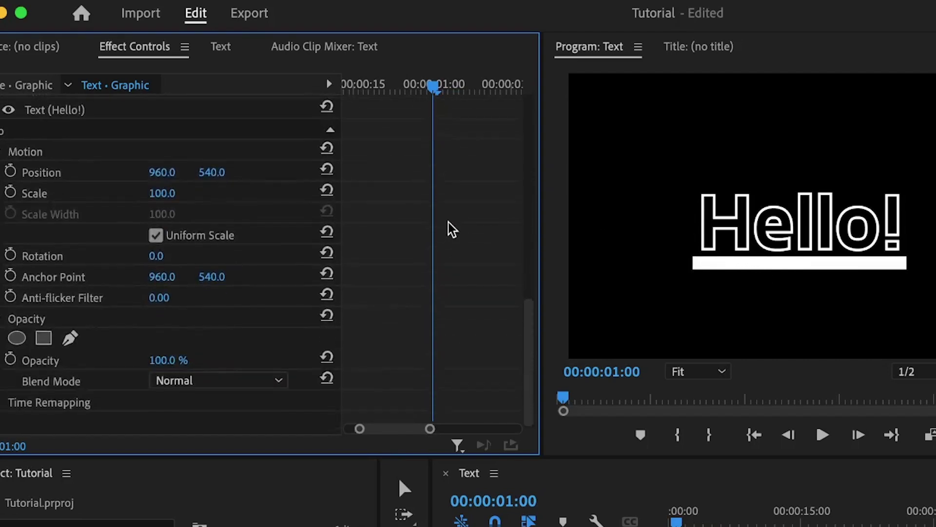
pyautogui.scroll(5, 430, 185)
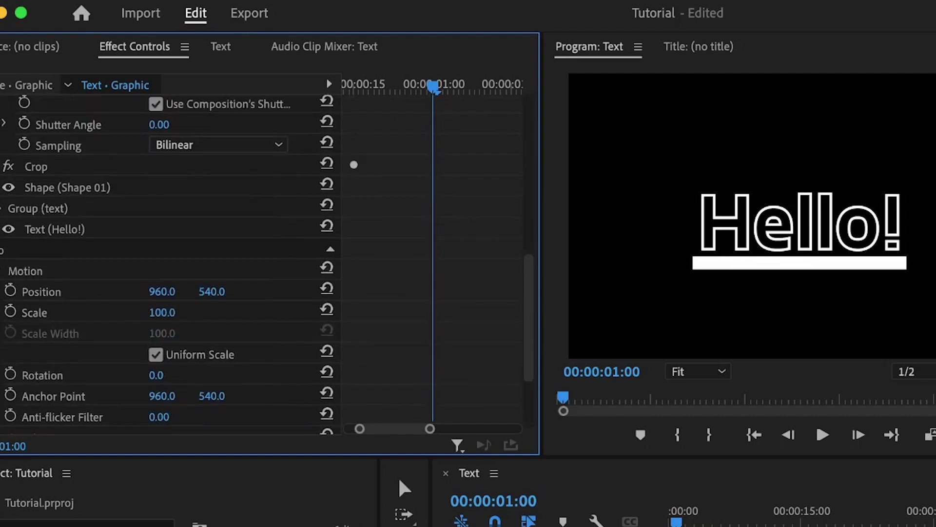
pyautogui.click(58, 167)
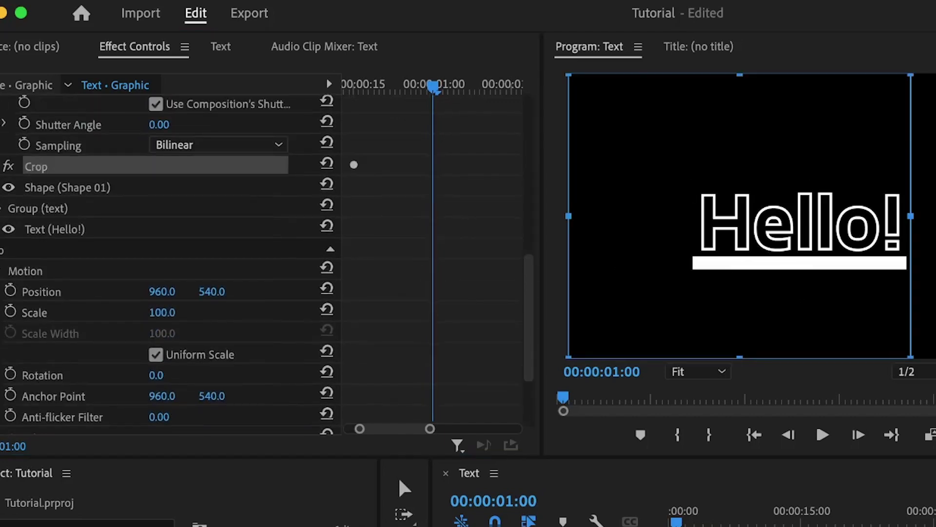
pyautogui.click(7, 167)
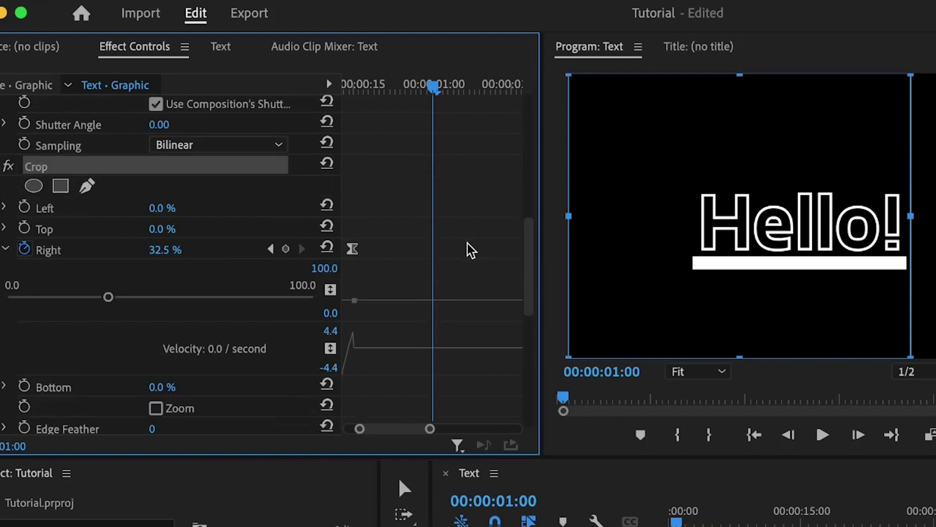
pyautogui.scroll(5, 470, 250)
pyautogui.scroll(-8, 470, 251)
pyautogui.scroll(2, 471, 251)
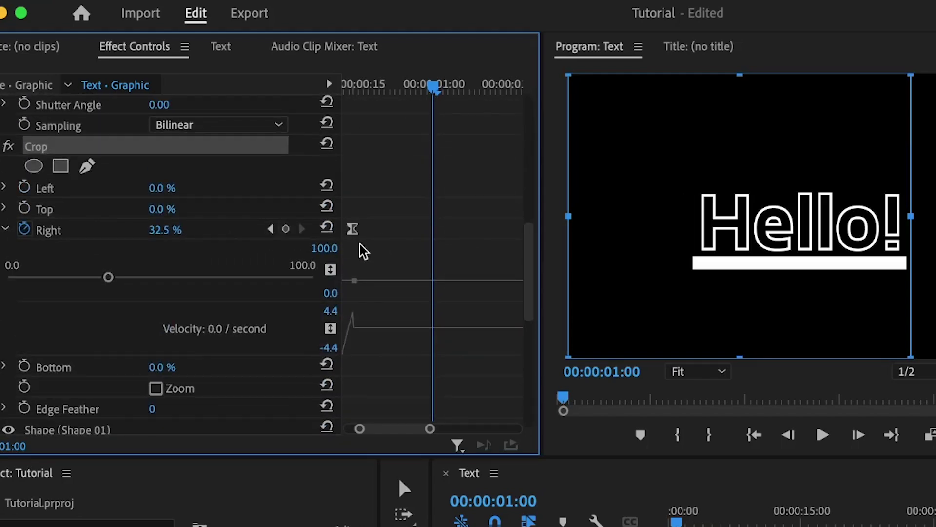
pyautogui.click(286, 229)
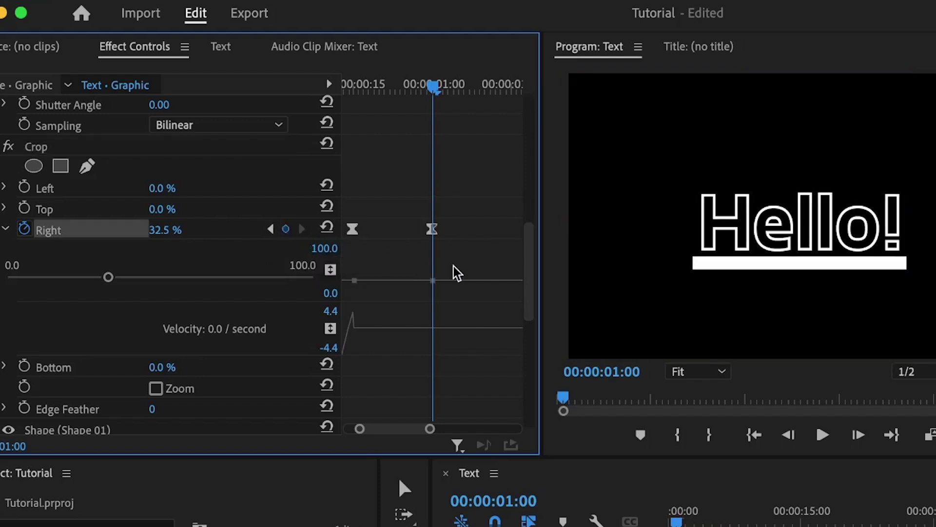
# Add a Crop Right keyframe at 00:00:01:15 and set it to 76% to hide the line again
pyautogui.press('space')
pyautogui.click(286, 229)
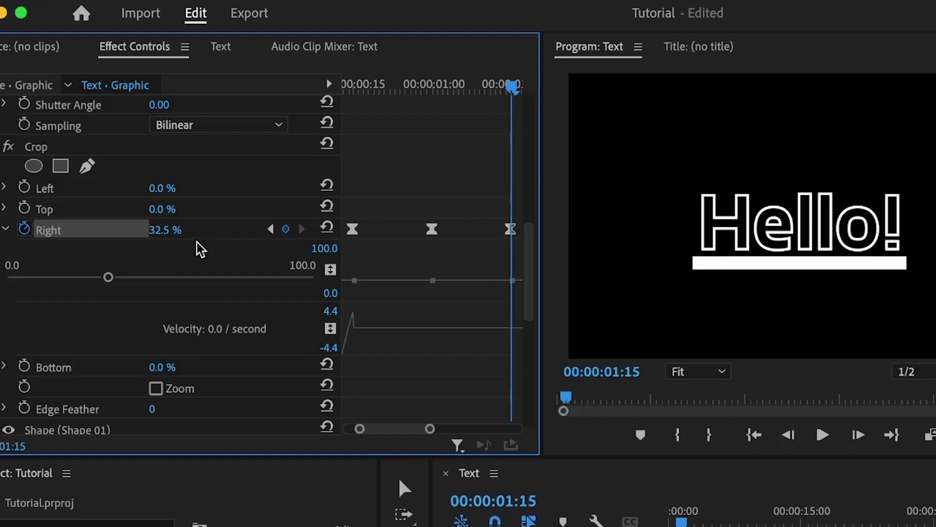
pyautogui.click(174, 228)
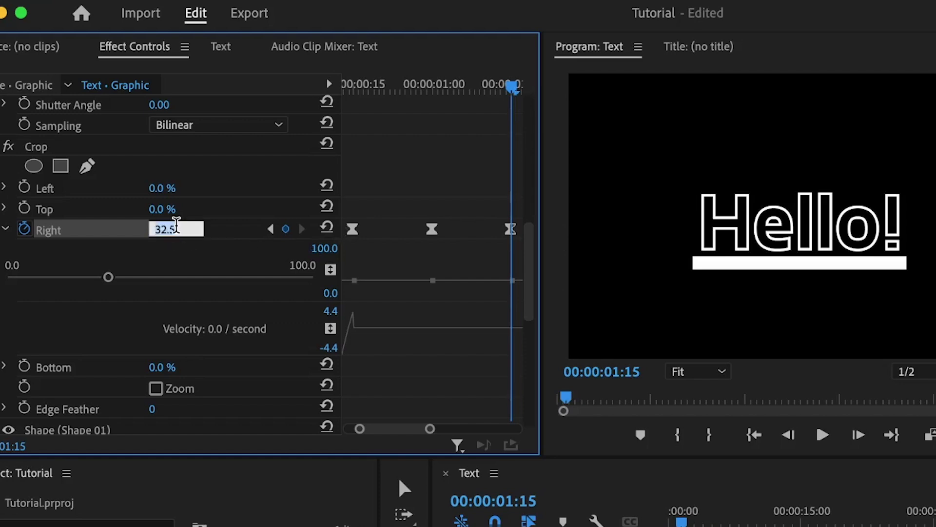
pyautogui.write('76')
pyautogui.press('Return')
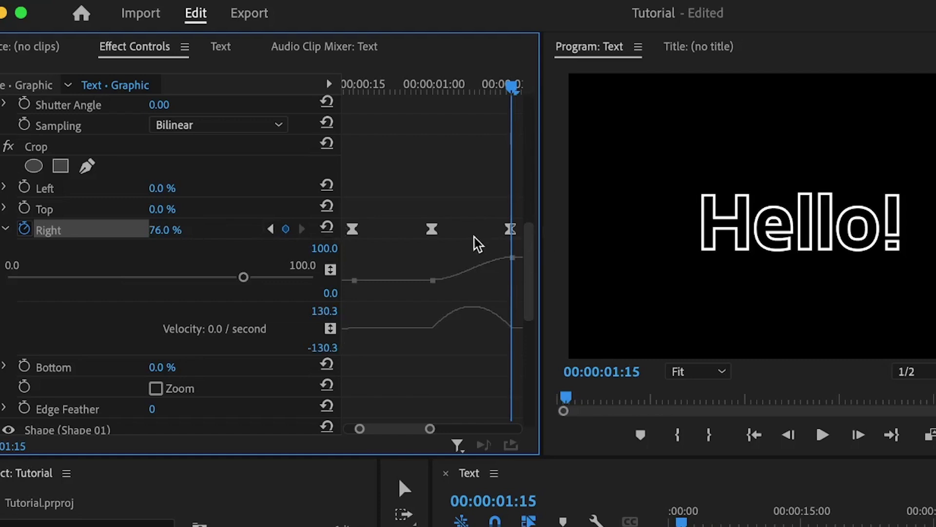
# Make the Crop Right keyframes at 00:00:01:00 and 00:00:01:15 linear, and ease into the final one with a flattened, lengthened velocity handle
pyautogui.rightClick(433, 233)
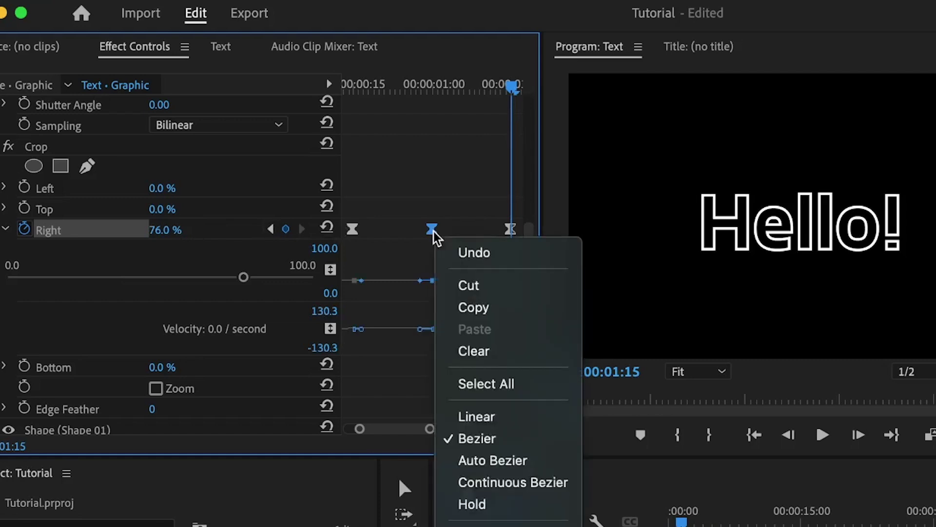
pyautogui.click(487, 419)
pyautogui.click(509, 230)
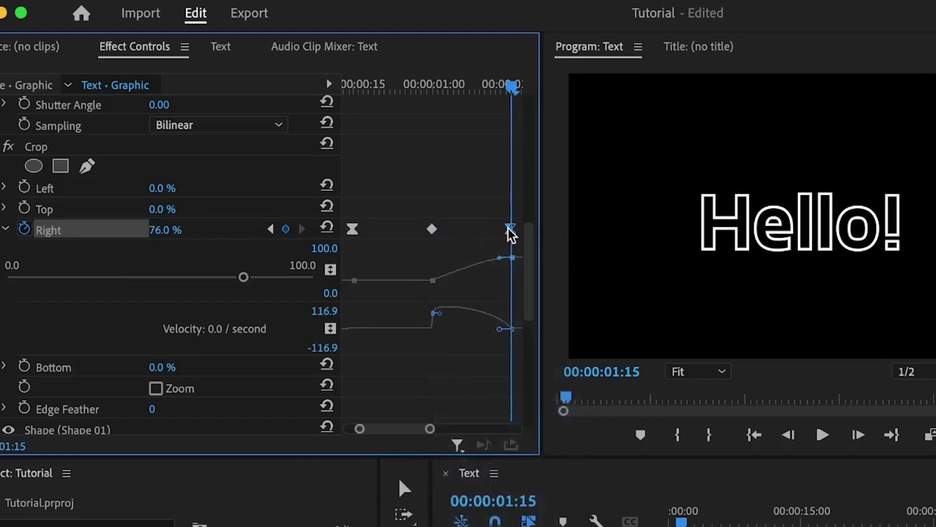
pyautogui.rightClick(508, 228)
pyautogui.click(559, 414)
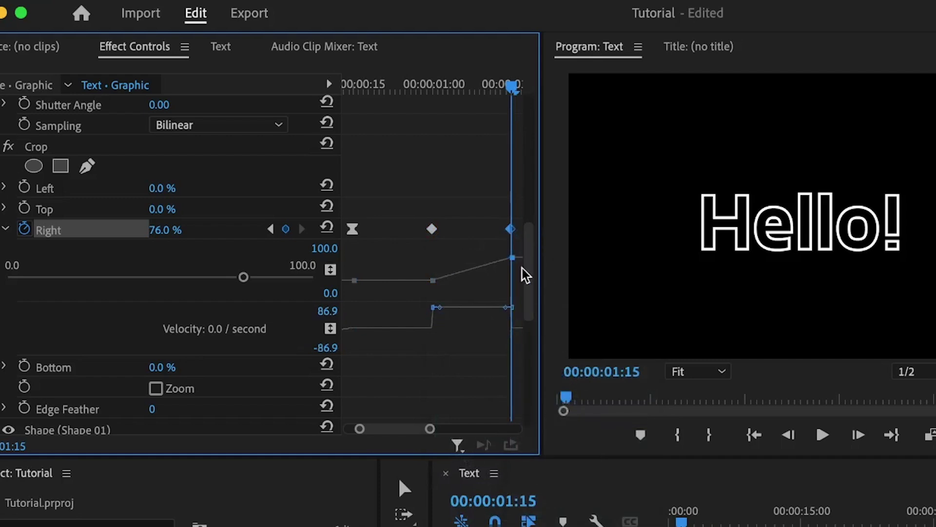
pyautogui.moveTo(507, 308); pyautogui.dragTo(476, 331)
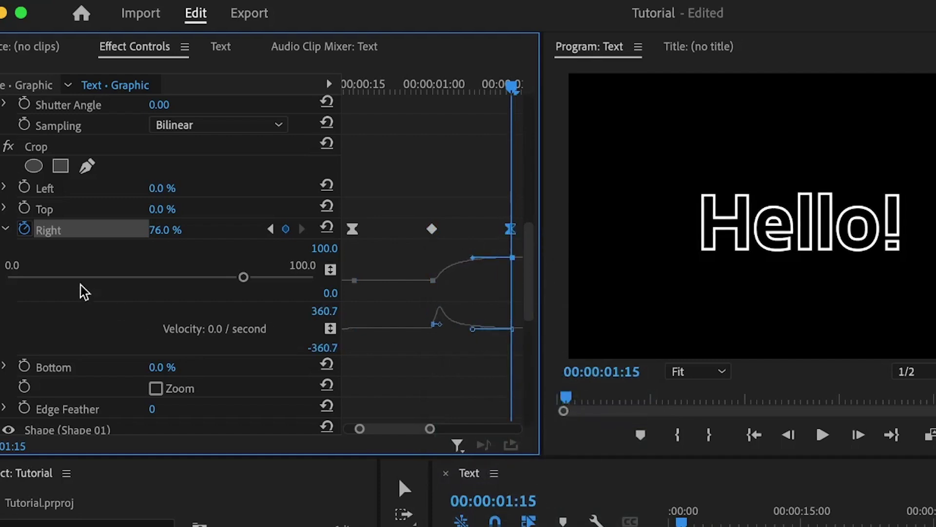
pyautogui.click(5, 229)
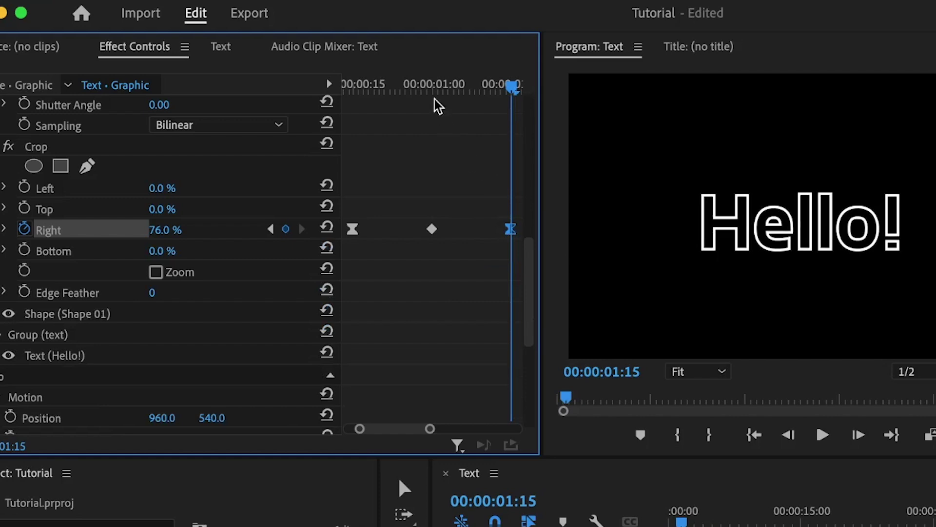
# Play the animation from the start and review the line at the keyframes at 00:00:00:15 and 00:00:01:00
pyautogui.moveTo(435, 90); pyautogui.dragTo(345, 90)
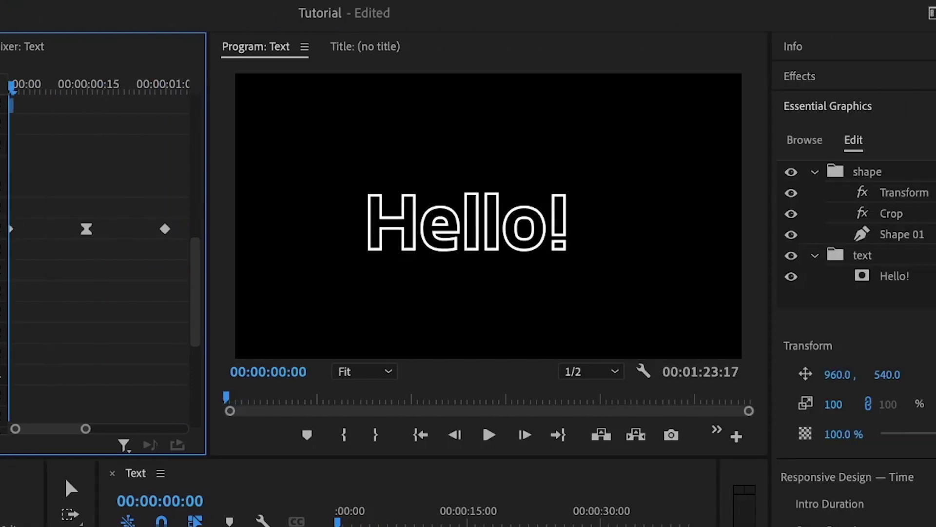
pyautogui.press('space')
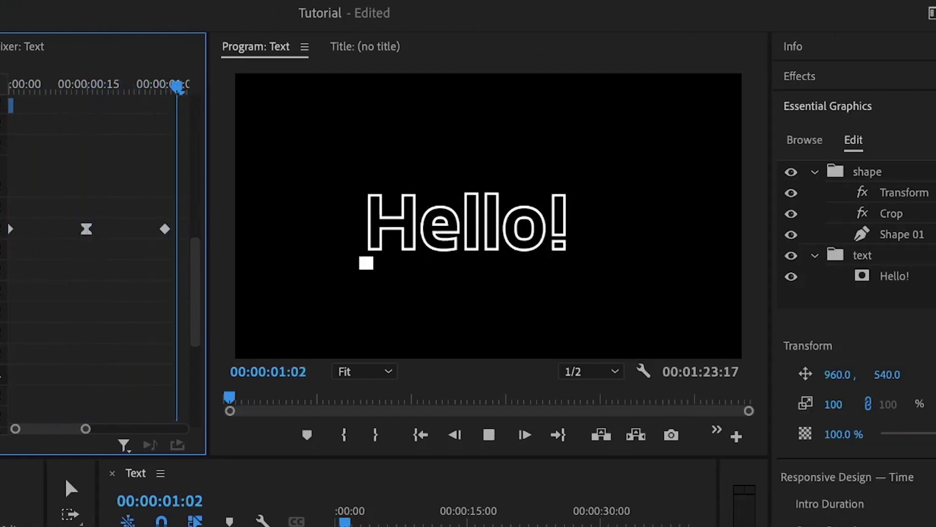
pyautogui.click(57, 85)
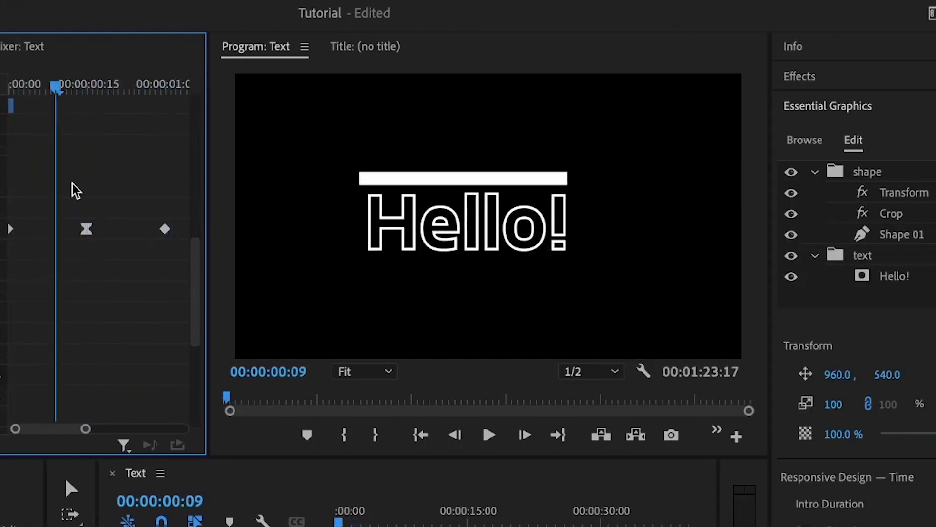
pyautogui.scroll(-2, 68, 214)
pyautogui.scroll(-3, 68, 215)
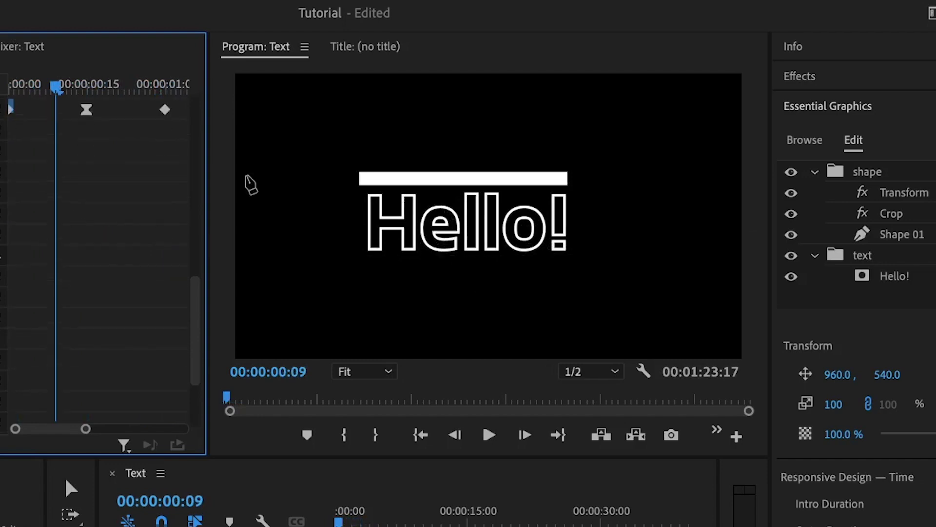
pyautogui.moveTo(58, 86); pyautogui.dragTo(86, 88)
pyautogui.scroll(3, 115, 169)
pyautogui.scroll(2, 115, 170)
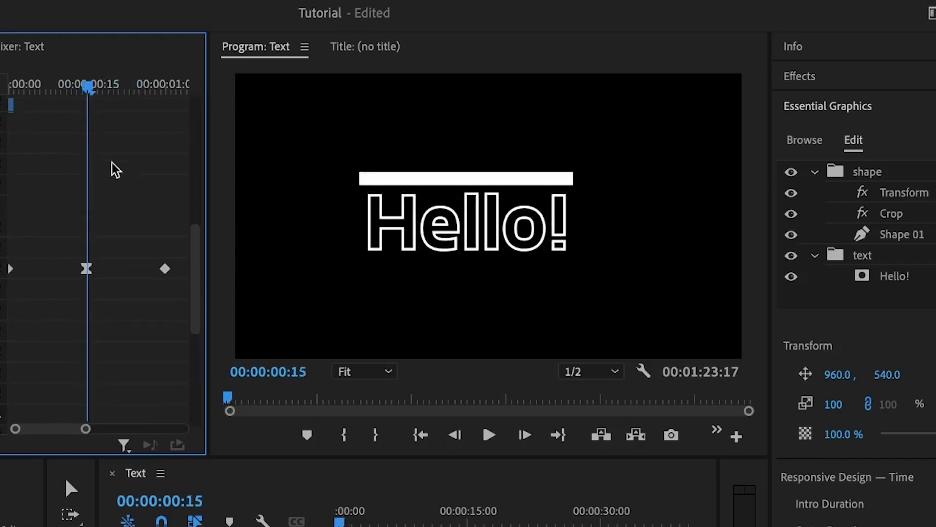
pyautogui.scroll(5, 106, 218)
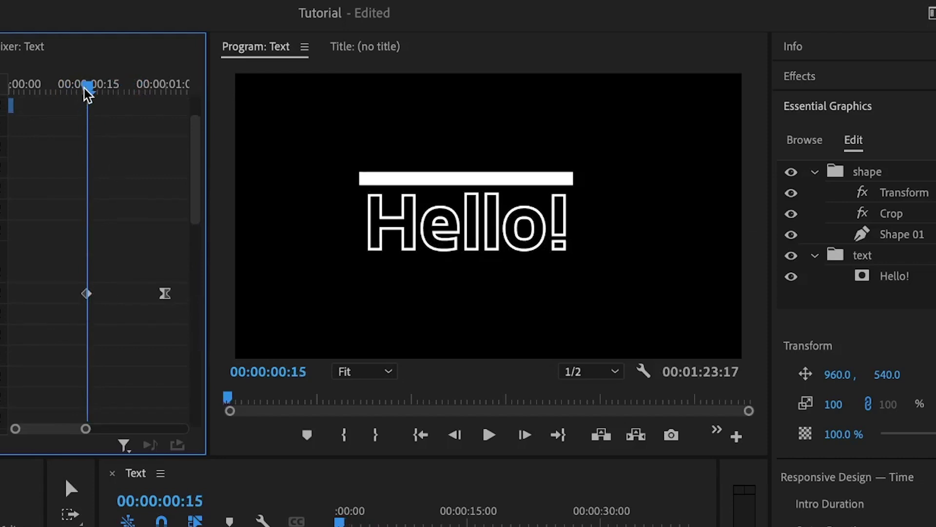
pyautogui.moveTo(89, 89); pyautogui.dragTo(166, 93)
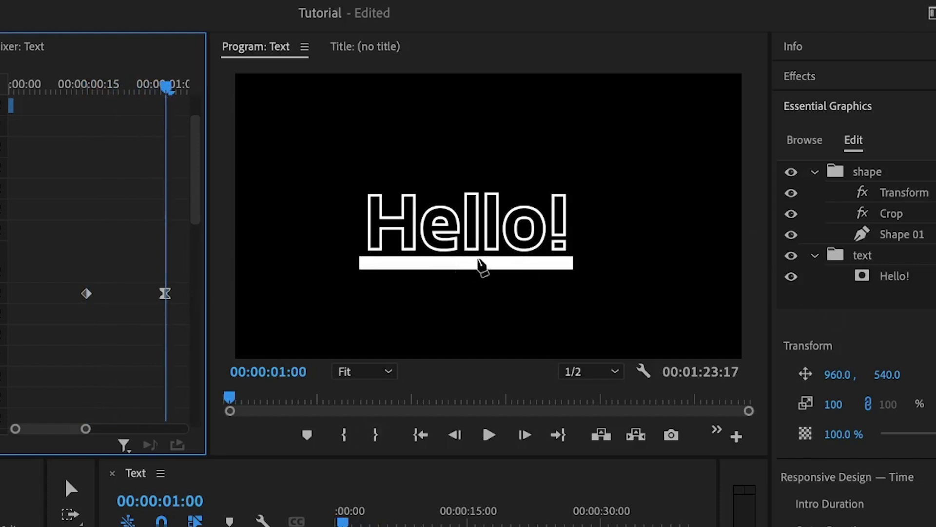
# Find the Crop effect, apply a second one to the graphic, and place it in the text group above Hello!
pyautogui.click(813, 89)
pyautogui.click(808, 85)
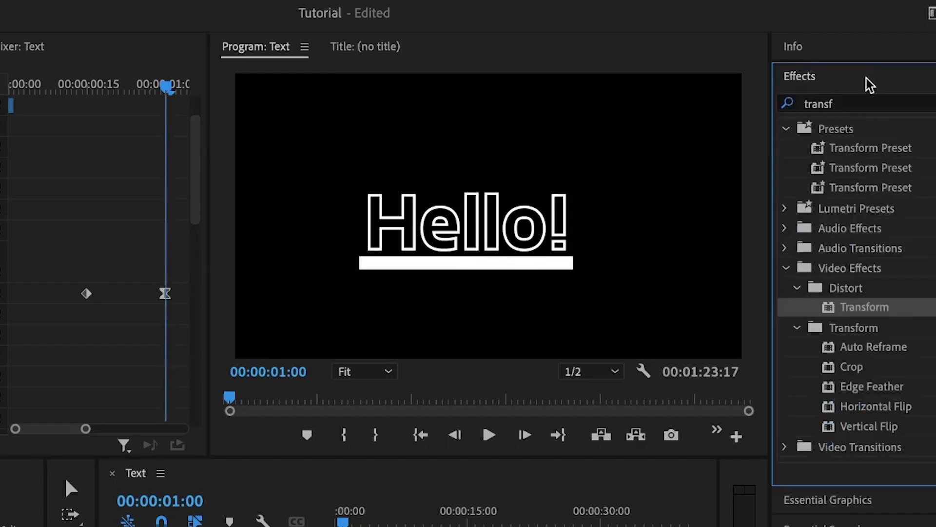
pyautogui.click(859, 110)
pyautogui.hotkey('ctrl', 'a')
pyautogui.write('cr')
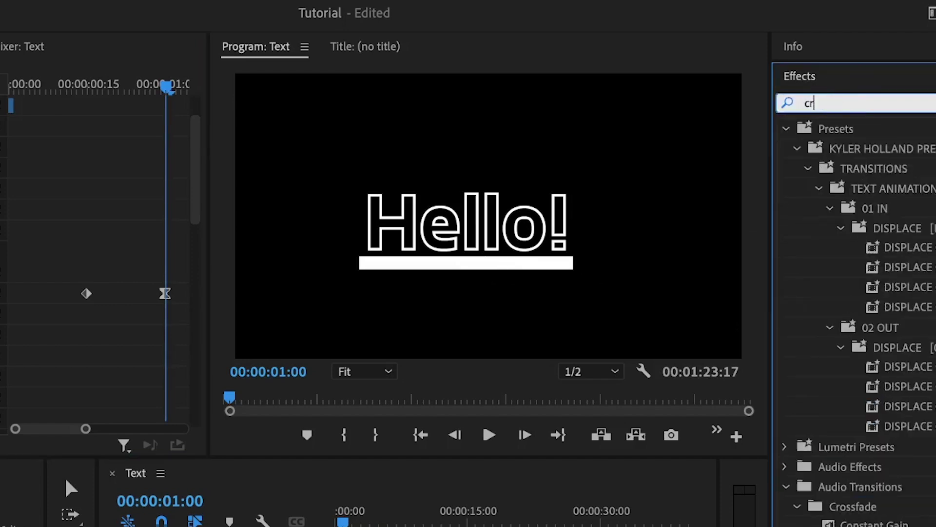
pyautogui.write('op')
pyautogui.click(857, 247)
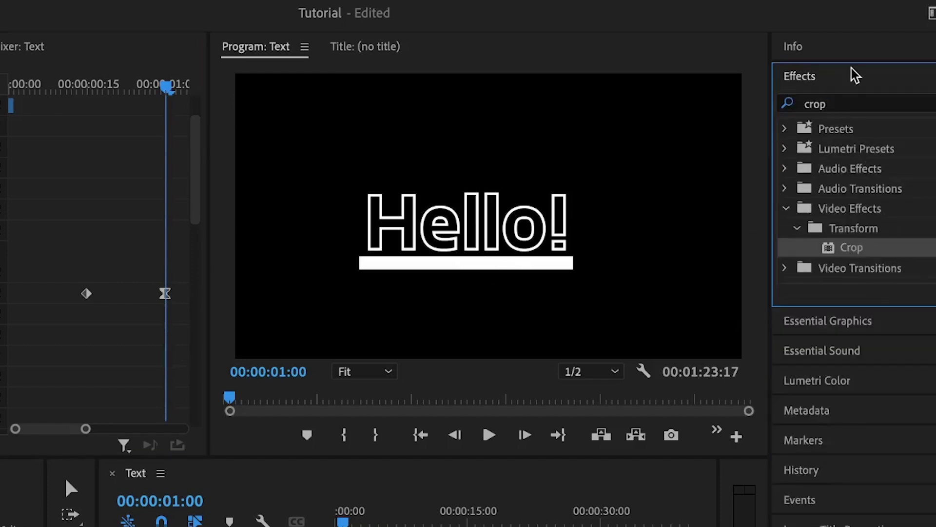
pyautogui.click(835, 320)
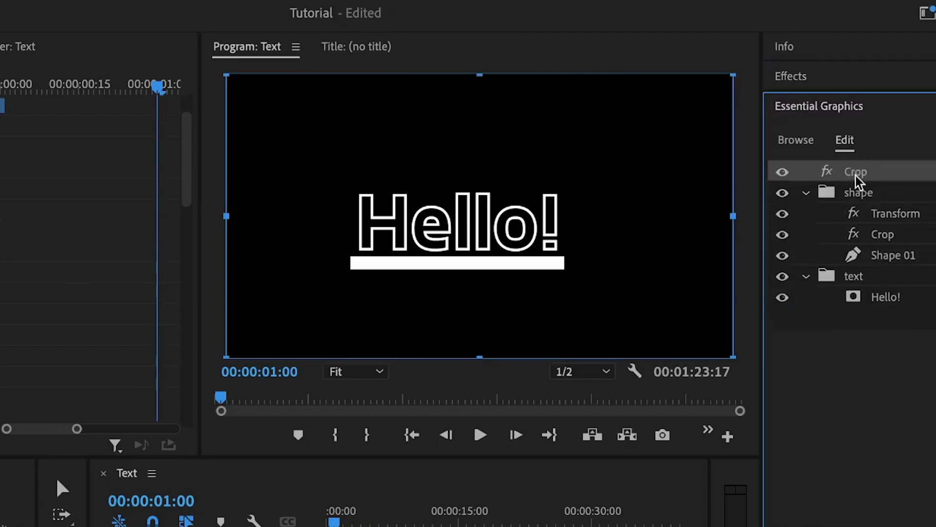
pyautogui.moveTo(779, 213); pyautogui.dragTo(791, 291)
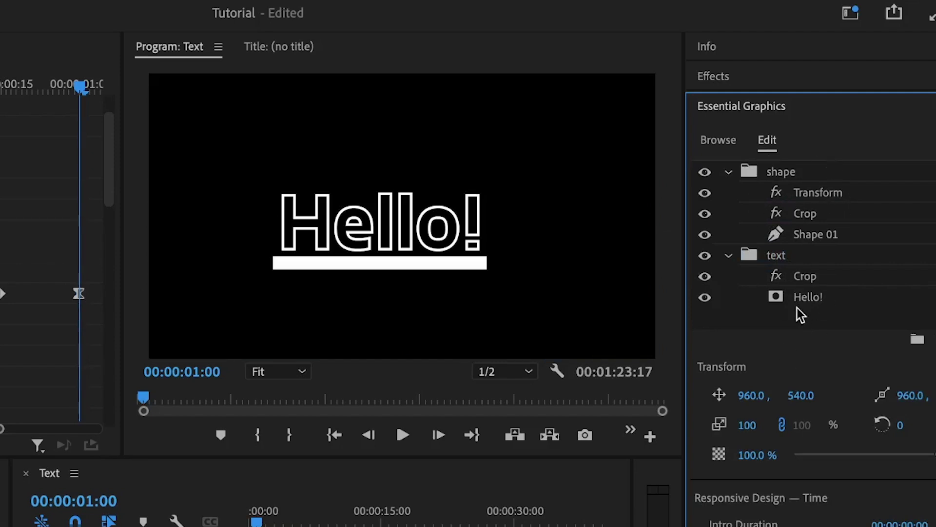
# Move the line's keyframed Crop out of the shape group to the top of the layer stack, and return to 00:00:00:00
pyautogui.moveTo(815, 221); pyautogui.dragTo(790, 175)
pyautogui.click(205, 524)
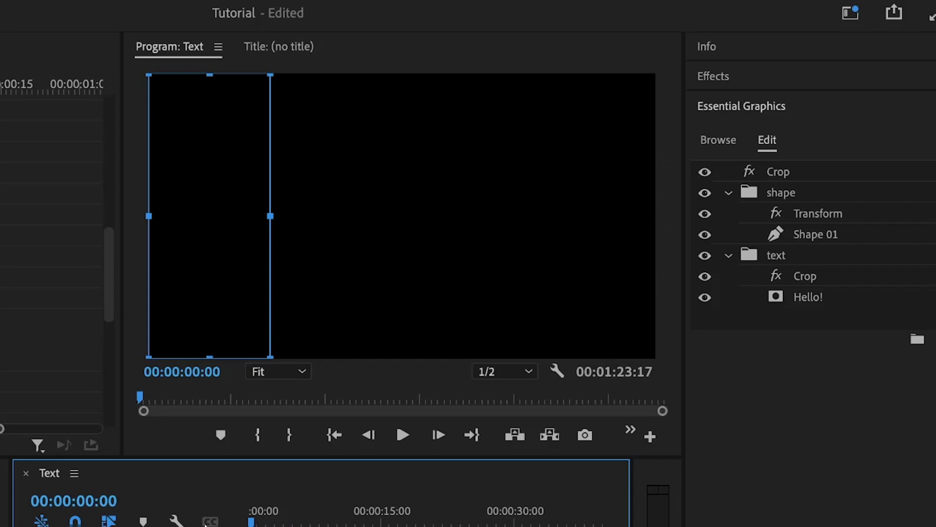
# Play the animation from the start to review the line with its Crop placed at the top of the layer stack
pyautogui.press('space')
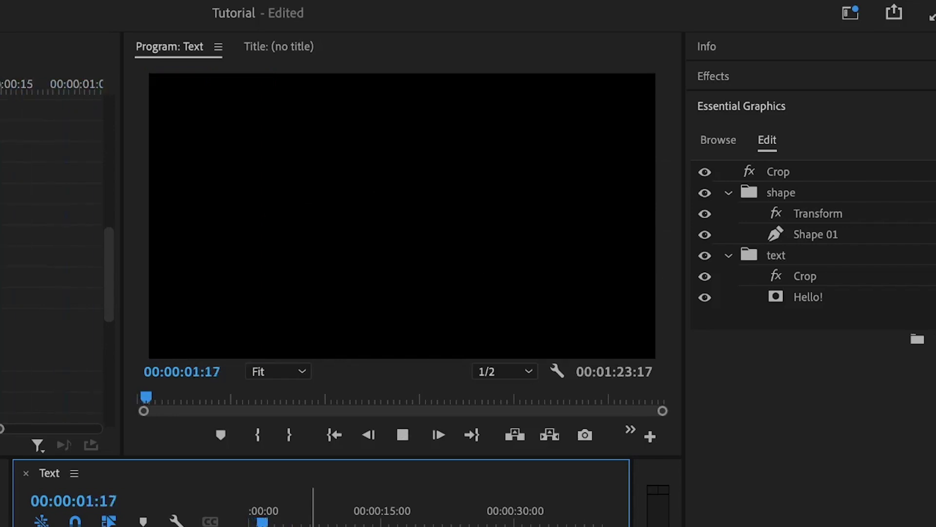
pyautogui.press('space')
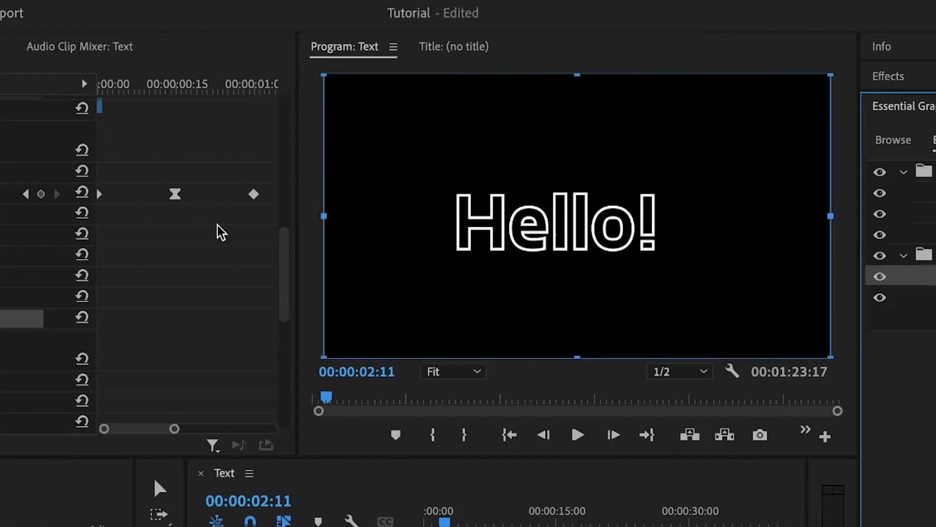
# At 00:00:00:15, start Bottom keyframes on the text's Crop and set the value to 58.2 % so Hello! is fully hidden
pyautogui.scroll(10, 45, 231)
pyautogui.scroll(2, 483, 231)
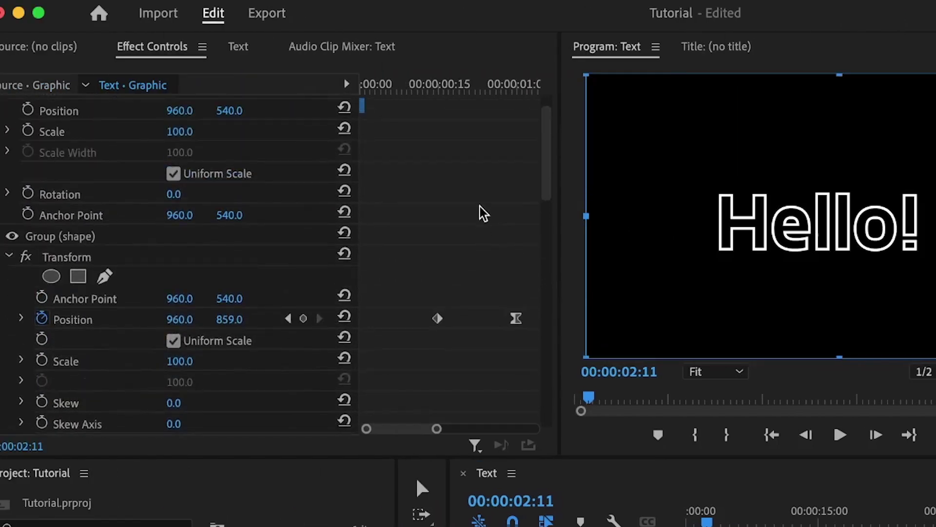
pyautogui.click(443, 84)
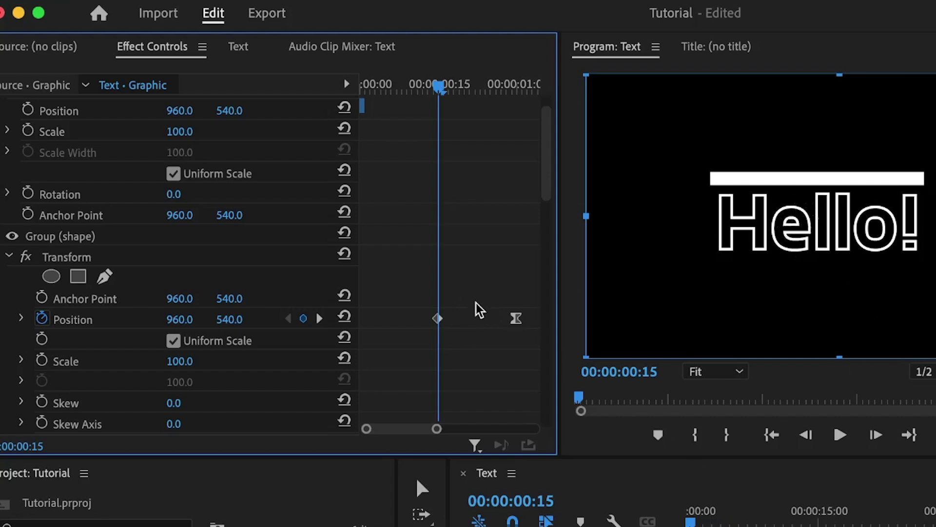
pyautogui.scroll(-6, 483, 256)
pyautogui.scroll(-5, 483, 255)
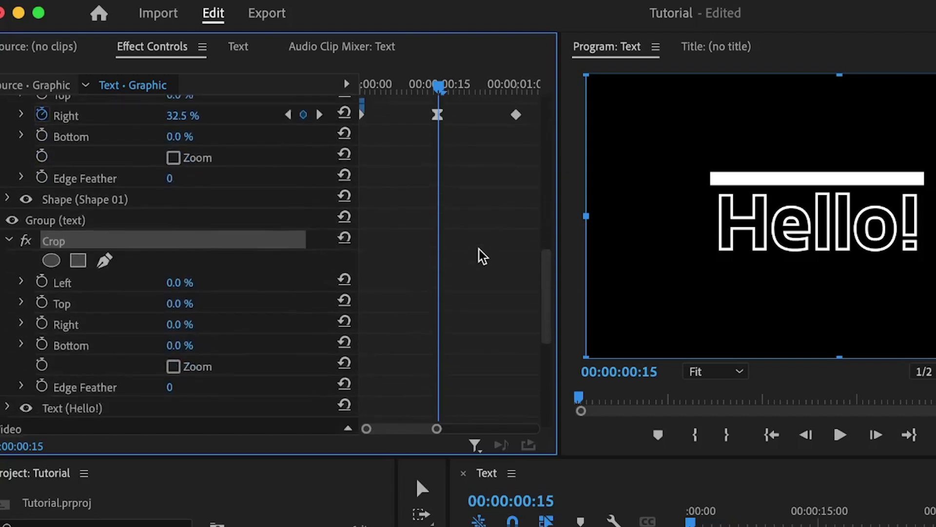
pyautogui.click(42, 344)
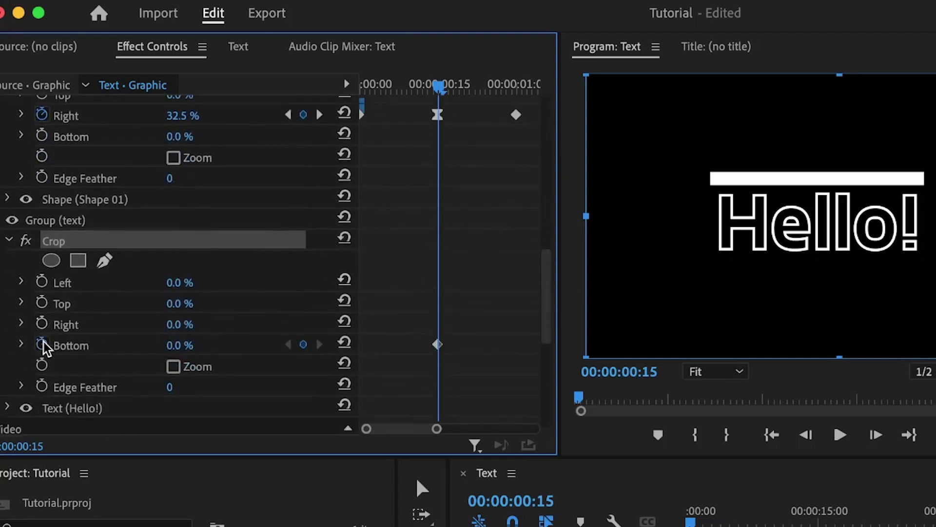
pyautogui.click(49, 234)
pyautogui.moveTo(840, 357); pyautogui.dragTo(838, 193)
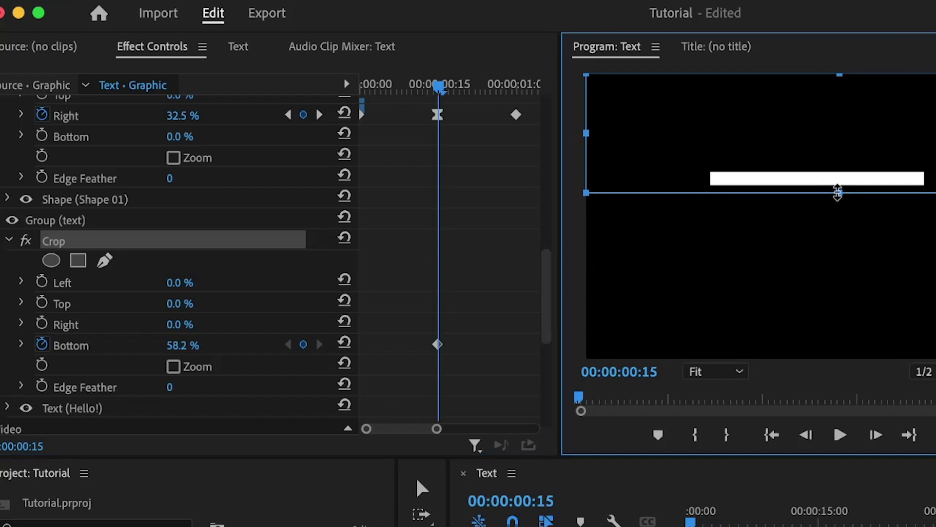
# Lower the line at the 00:00:00:15 keyframe by setting the shape's Transform Position Y to 566.0
pyautogui.scroll(5, 493, 229)
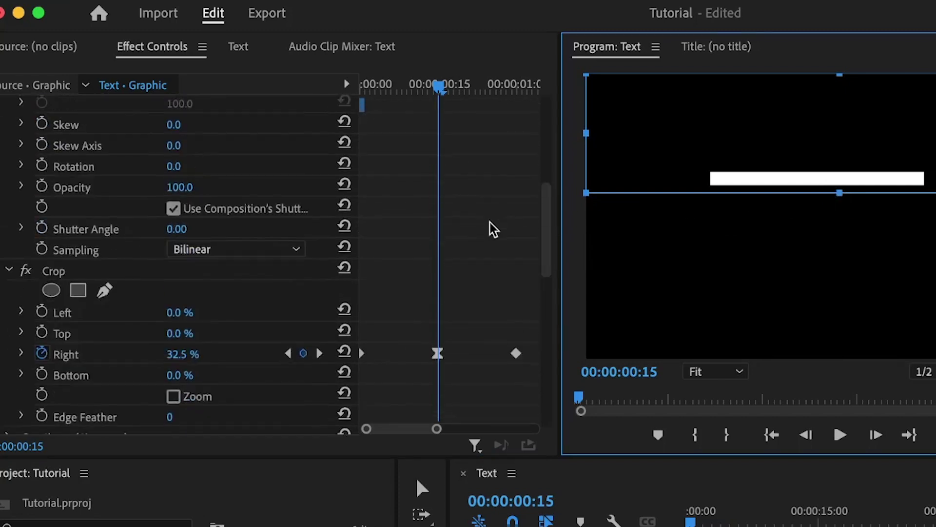
pyautogui.scroll(5, 492, 228)
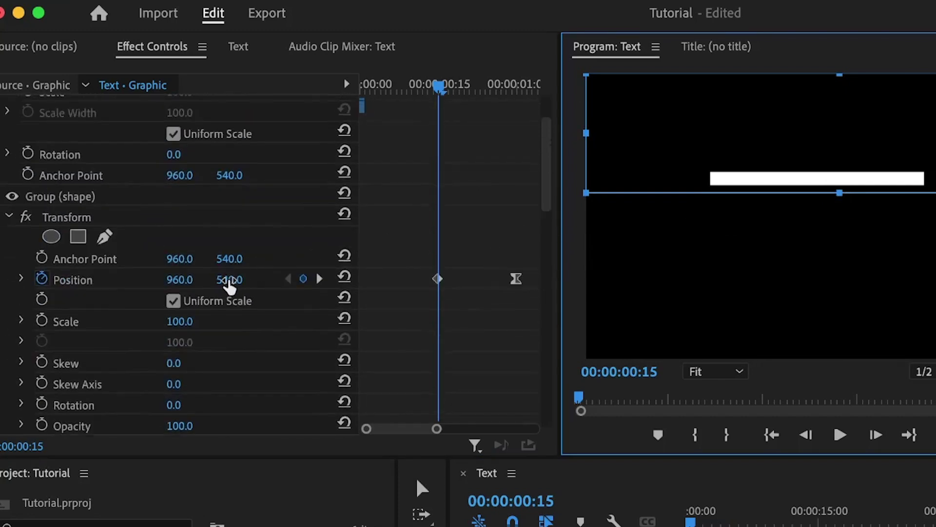
pyautogui.click(228, 280)
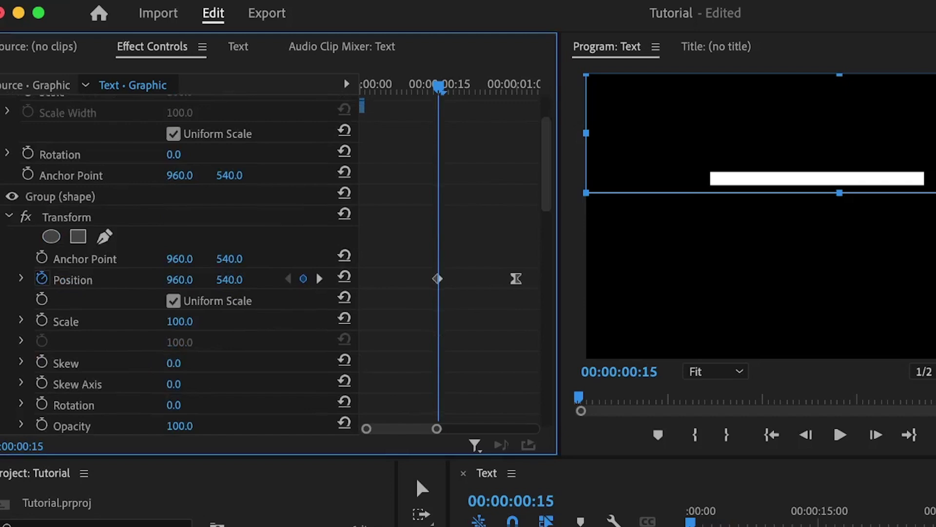
pyautogui.moveTo(228, 281)
pyautogui.mouseDown()
pyautogui.moveTo(249, 281)
pyautogui.moveTo(241, 280)
pyautogui.mouseUp()
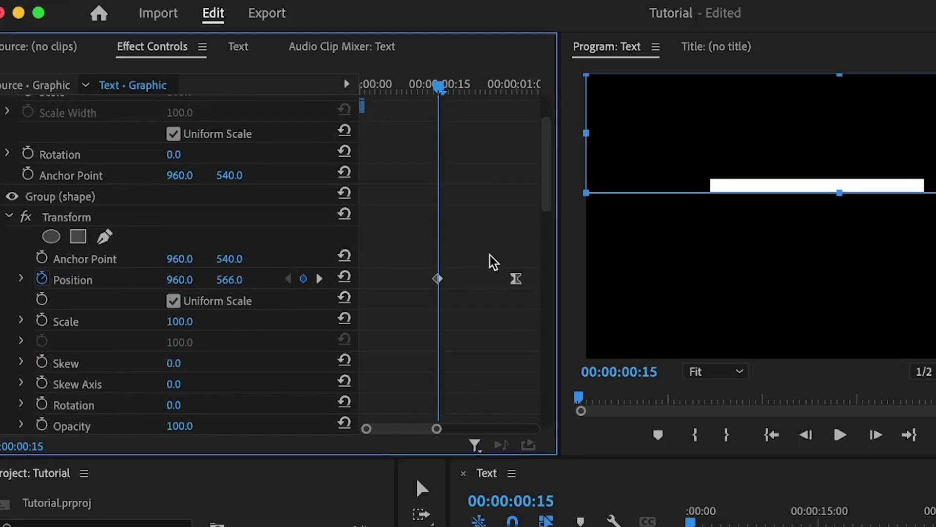
# At 00:00:01:00, keyframe the text Crop's Bottom at 37.3 % to reveal Hello! down to the line
pyautogui.scroll(-7, 492, 261)
pyautogui.scroll(-10, 492, 261)
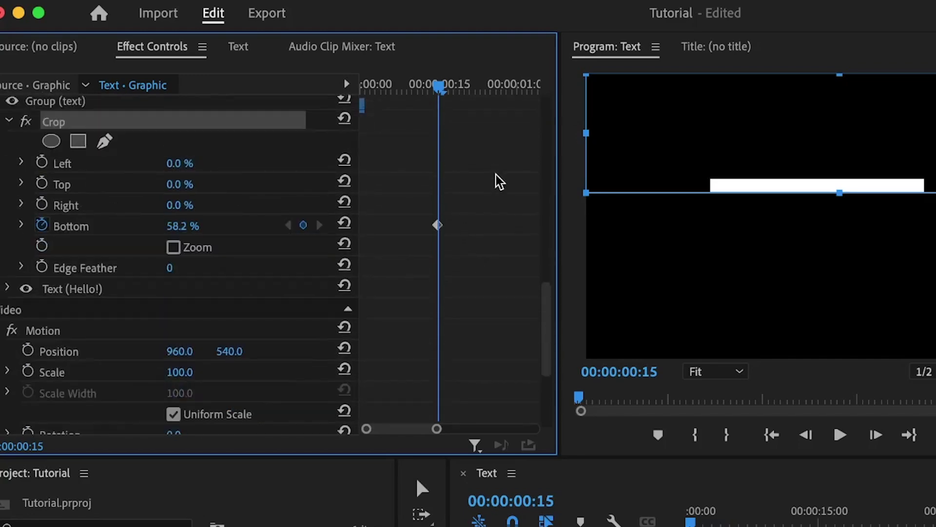
pyautogui.press('space')
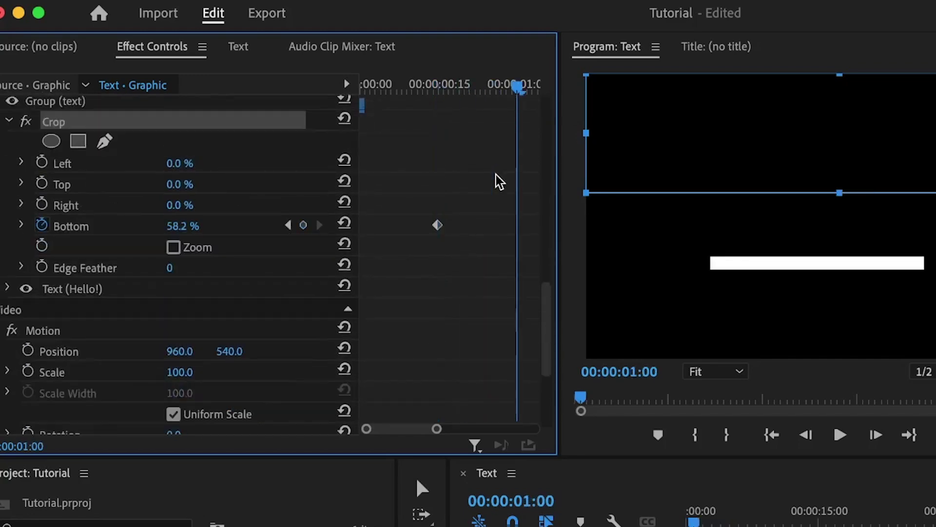
pyautogui.scroll(3, 496, 165)
pyautogui.scroll(4, 495, 163)
pyautogui.scroll(-3, 495, 163)
pyautogui.scroll(6, 512, 246)
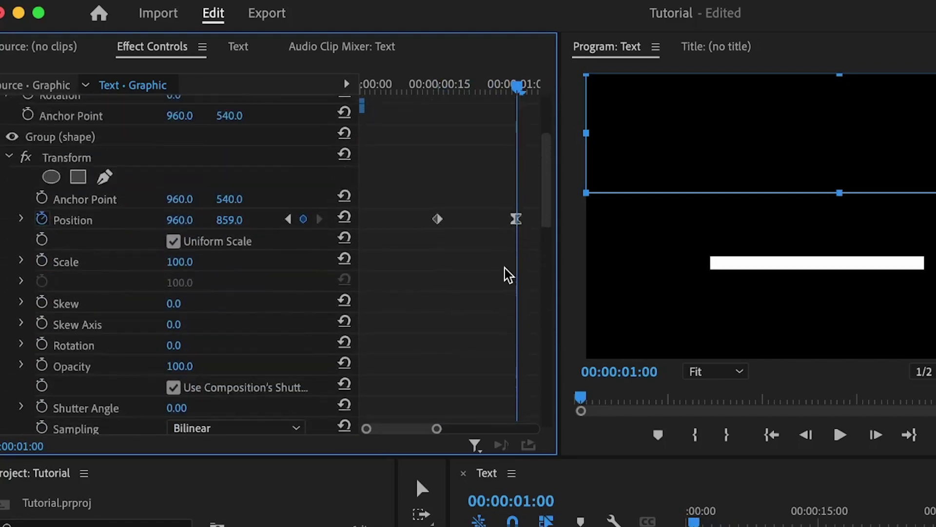
pyautogui.scroll(-6, 507, 276)
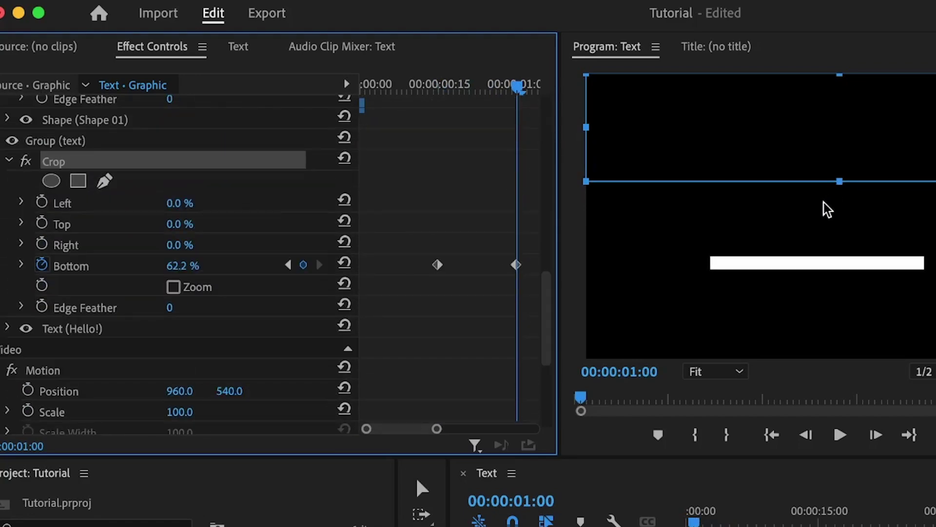
pyautogui.moveTo(839, 182); pyautogui.dragTo(843, 252)
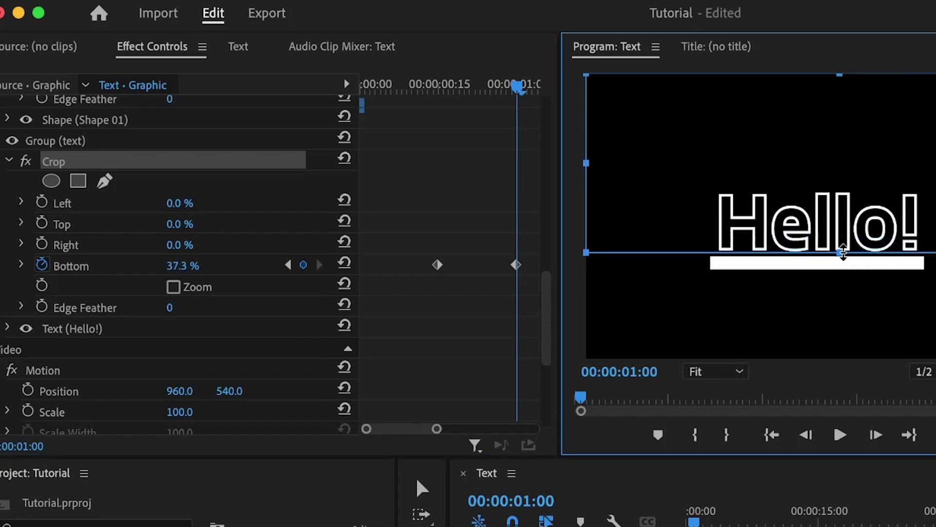
# Ease into the text Crop's final Bottom keyframe with a flattened, lengthened velocity handle, and play the animation
pyautogui.click(516, 266)
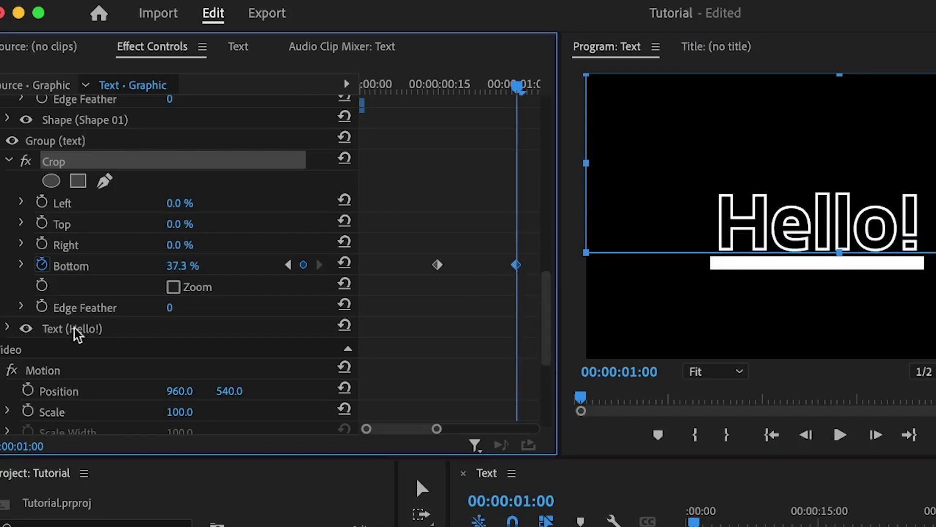
pyautogui.click(21, 266)
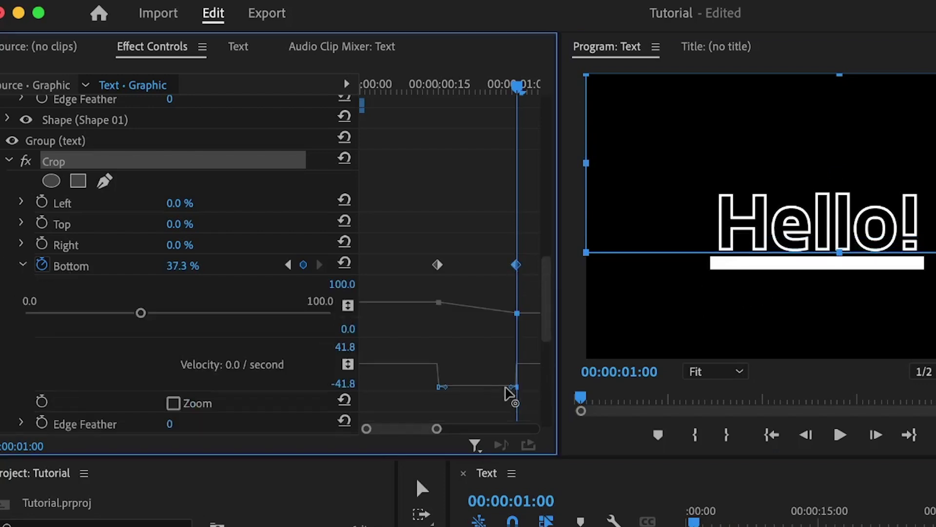
pyautogui.moveTo(511, 390); pyautogui.dragTo(473, 364)
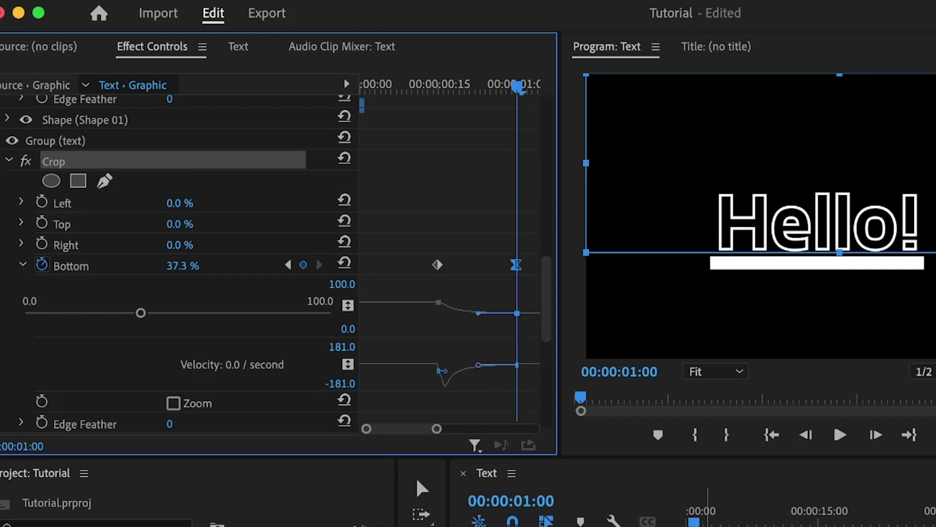
pyautogui.press('space')
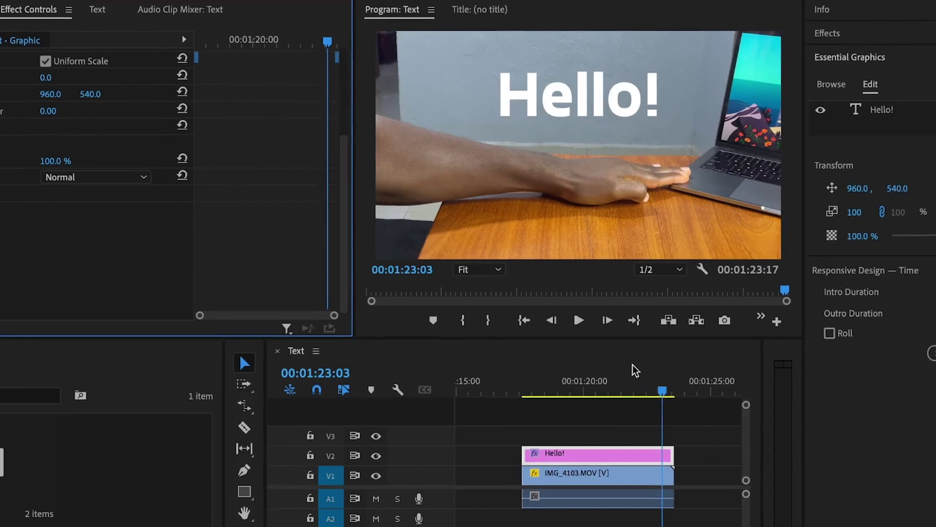
# At 00:01:17:17, draw an inverted four-point Opacity mask around Hello! across the laptop screen with the Pen tool, and keyframe its Mask Path
pyautogui.moveTo(544, 392); pyautogui.dragTo(532, 395)
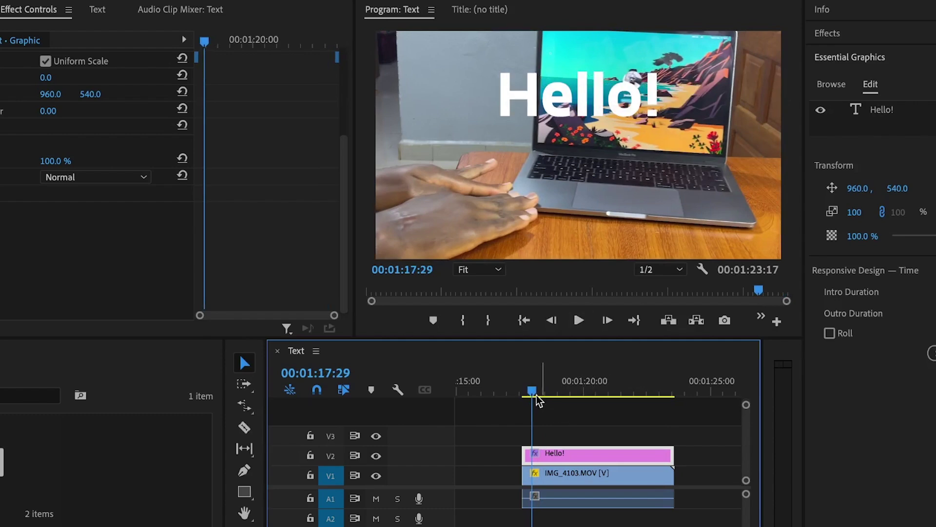
pyautogui.moveTo(537, 394); pyautogui.dragTo(530, 395)
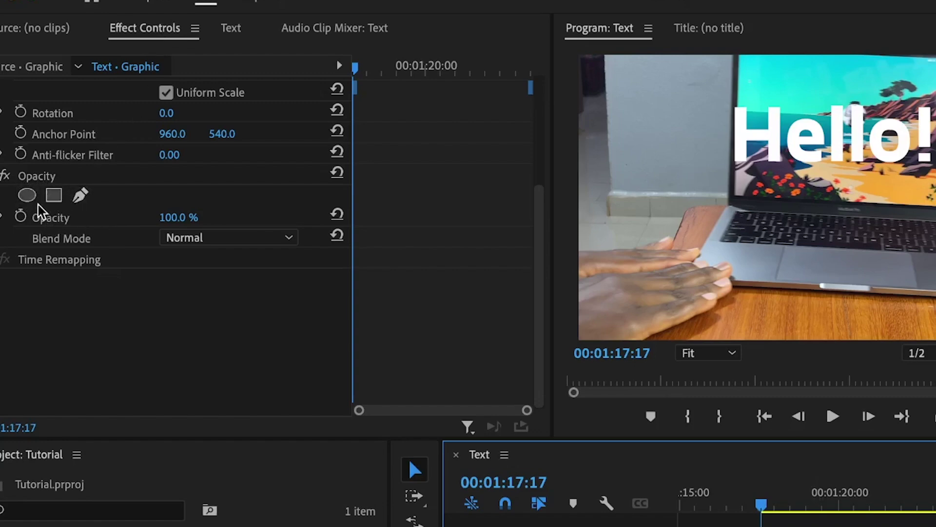
pyautogui.click(80, 198)
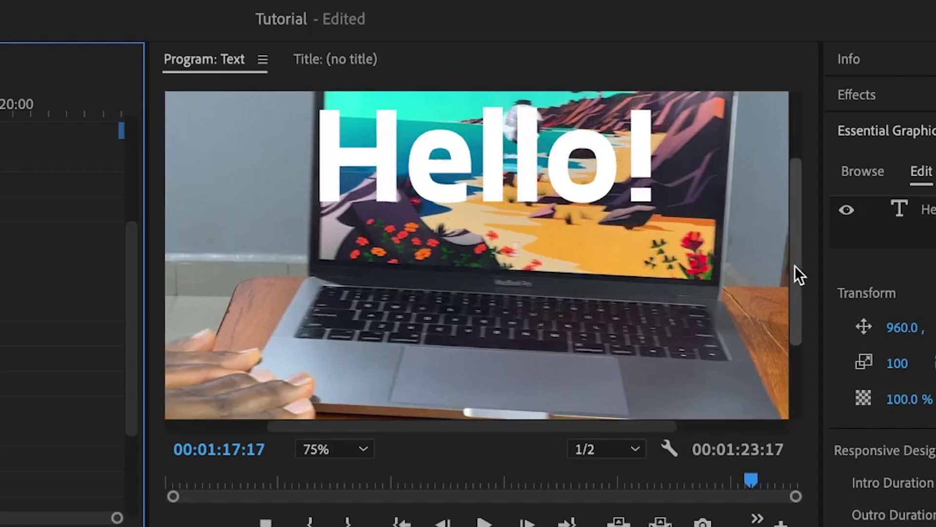
pyautogui.moveTo(795, 265); pyautogui.dragTo(795, 217)
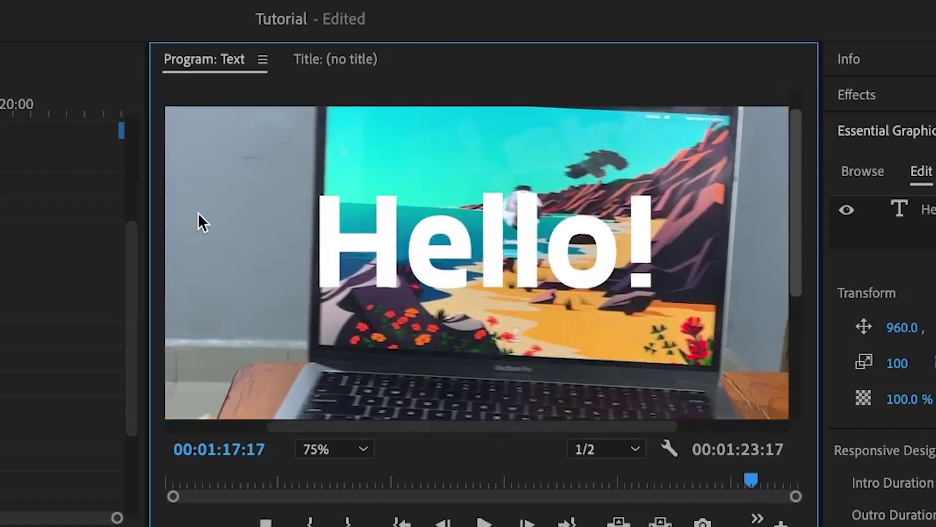
pyautogui.click(314, 190)
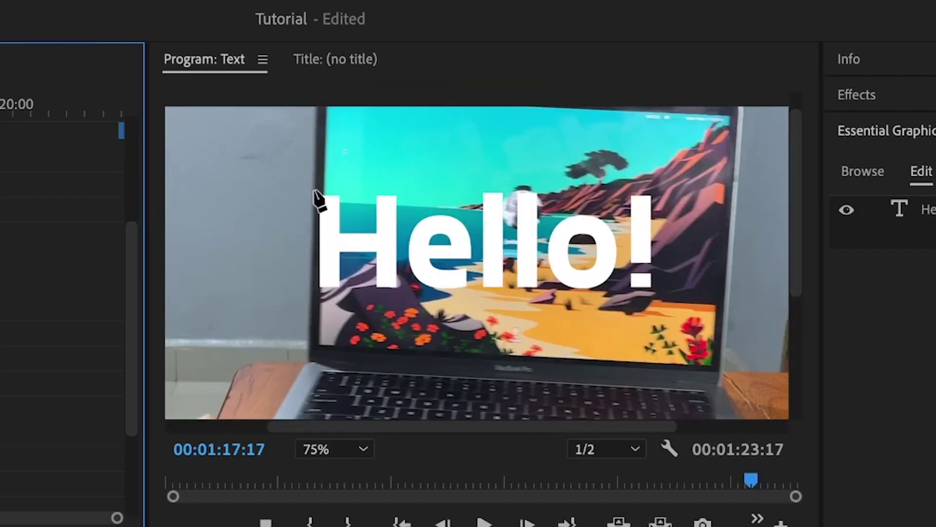
pyautogui.click(312, 292)
pyautogui.click(726, 301)
pyautogui.click(733, 189)
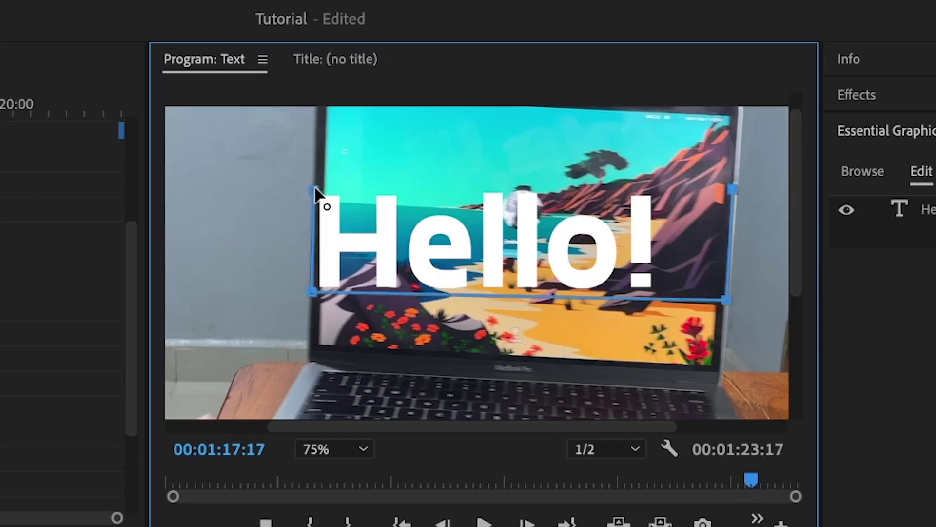
pyautogui.click(314, 190)
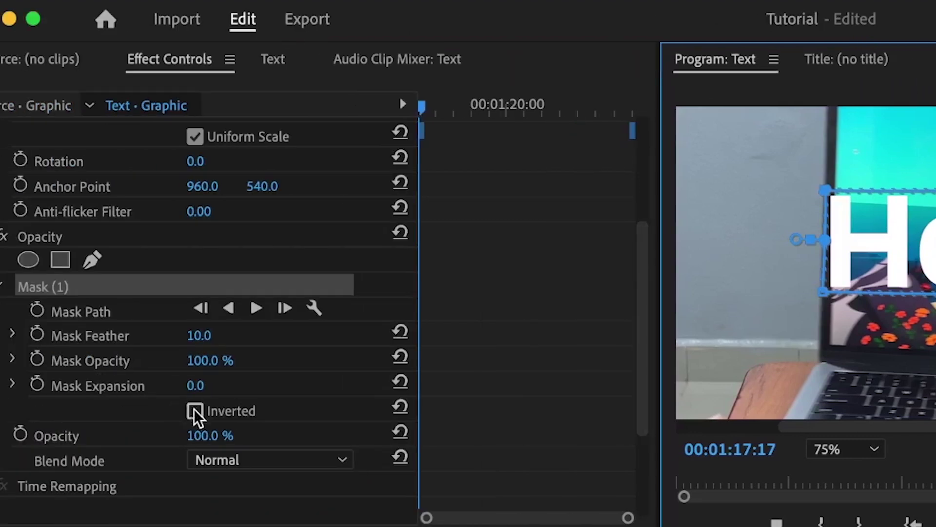
pyautogui.click(195, 411)
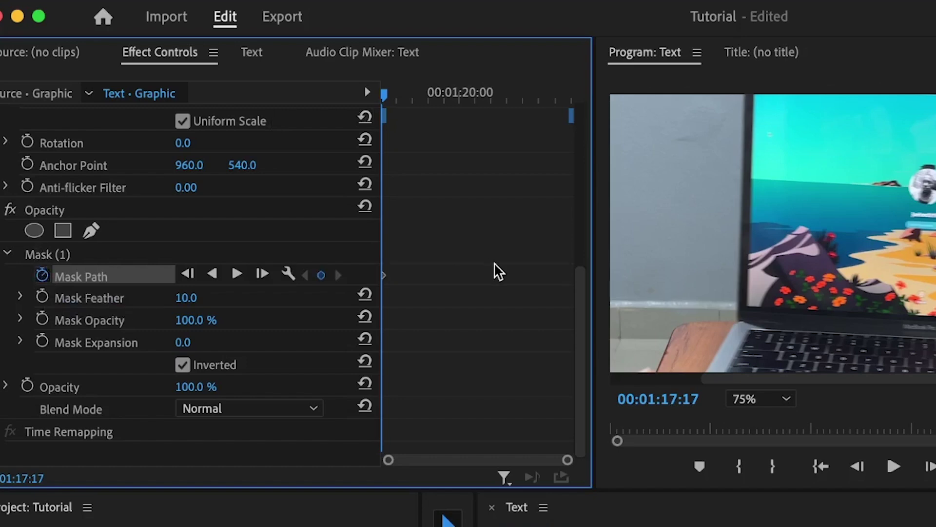
# Add a Mask Path keyframe at 00:01:17:22 and move the mask's left edge to the laptop screen's left edge
pyautogui.hotkey('shift', 'Right')
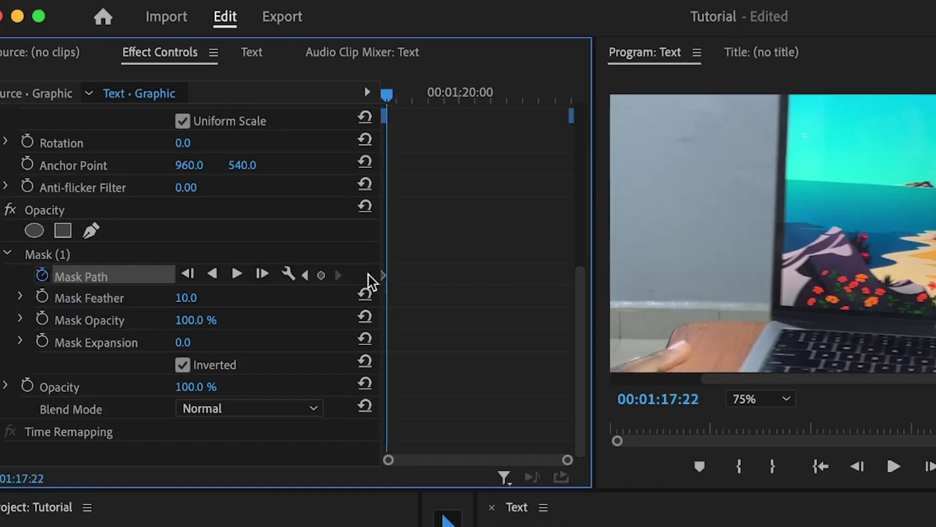
pyautogui.click(320, 276)
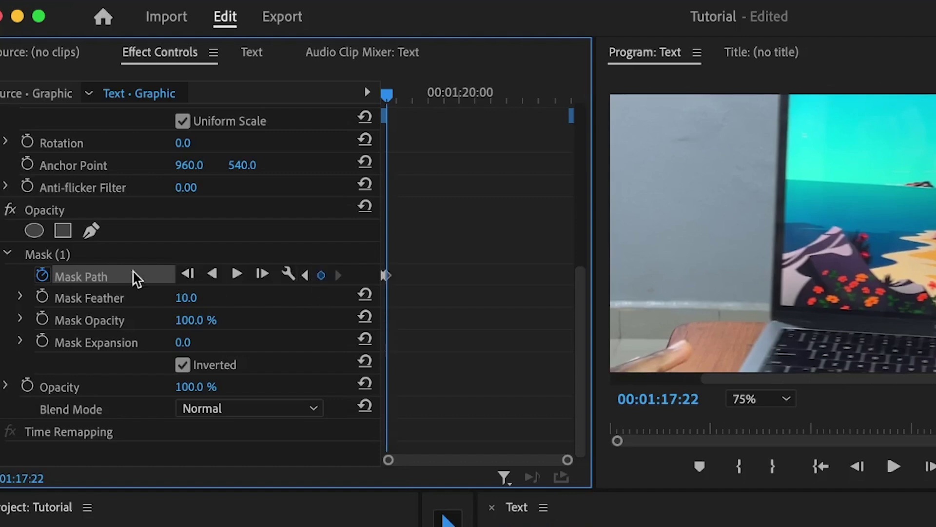
pyautogui.click(60, 262)
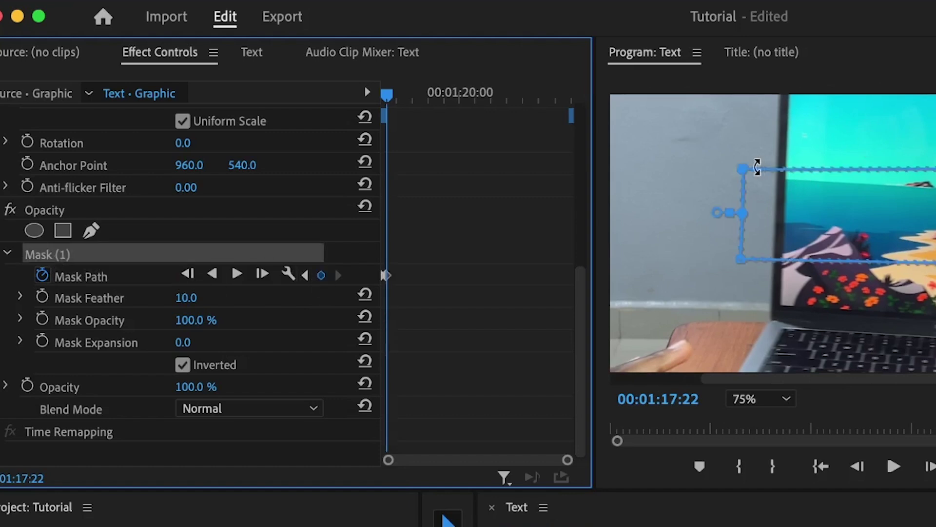
pyautogui.click(741, 174)
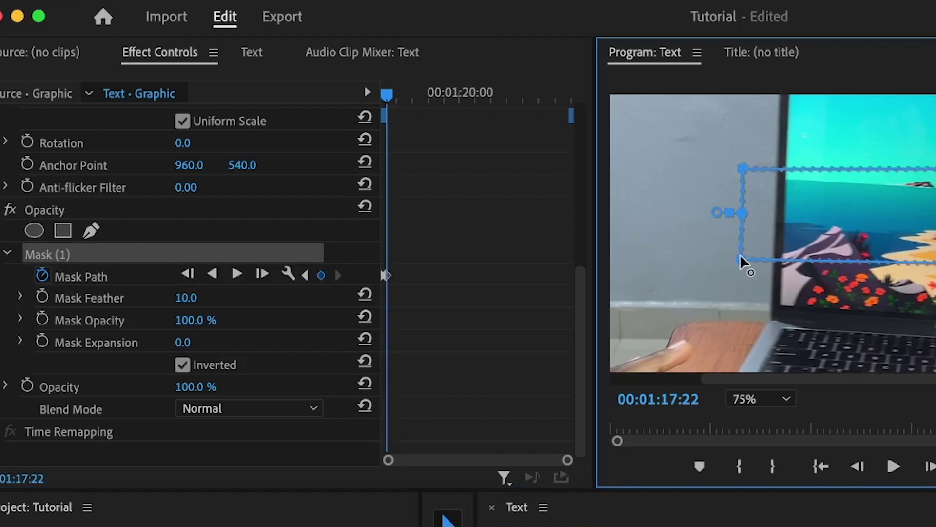
pyautogui.moveTo(740, 255); pyautogui.dragTo(778, 249)
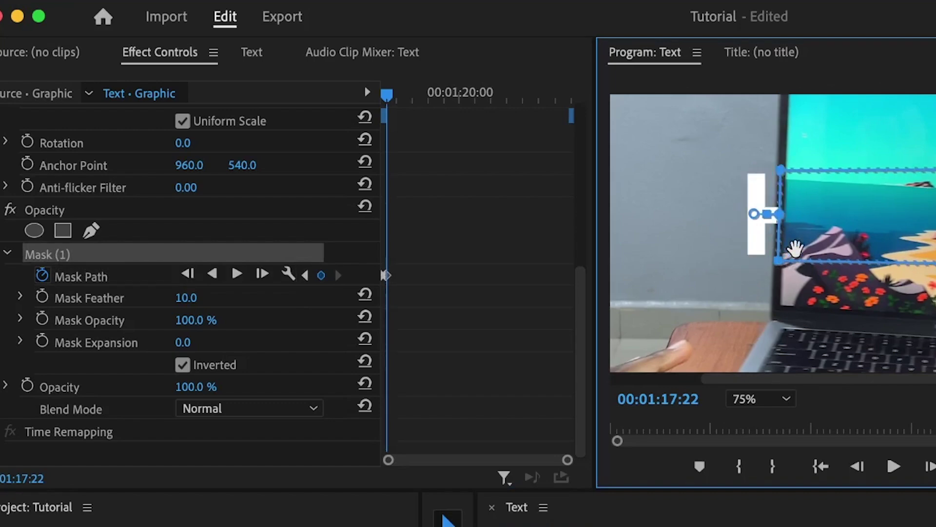
# Set the Mask Feather of Mask (1) to 0
pyautogui.scroll(2, 746, 397)
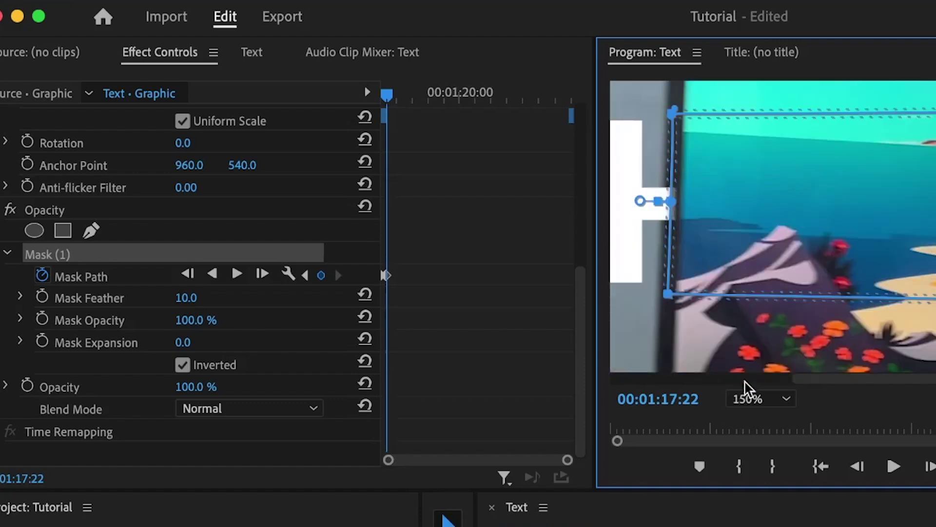
pyautogui.moveTo(845, 379); pyautogui.dragTo(808, 379)
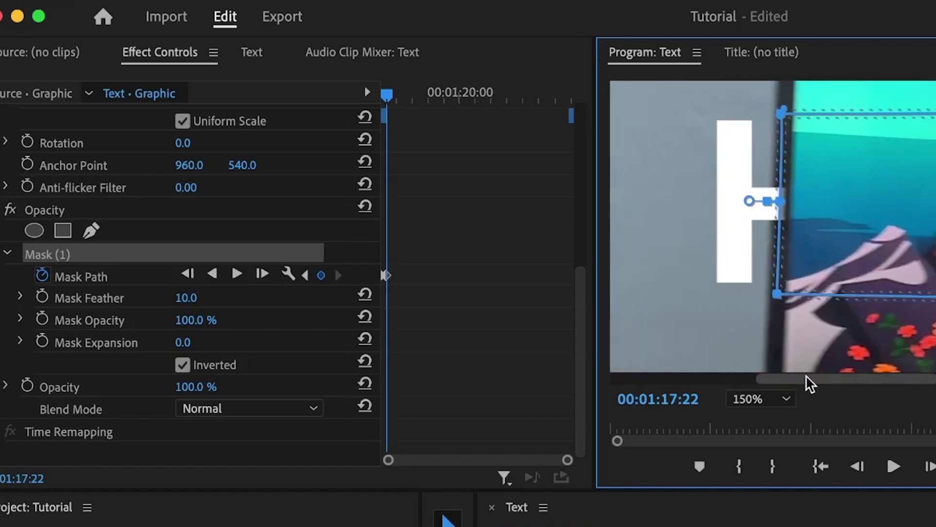
pyautogui.scroll(2, 791, 255)
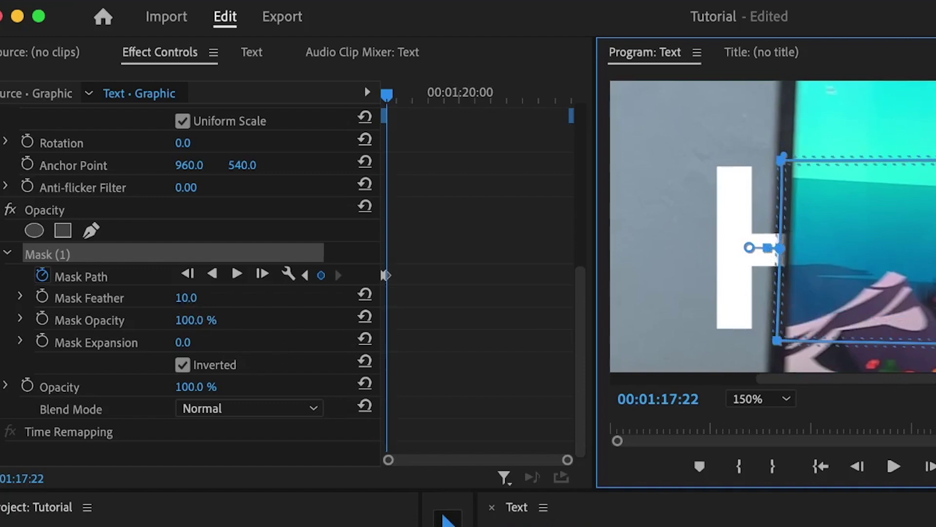
pyautogui.click(185, 297)
pyautogui.write('0')
pyautogui.press('Return')
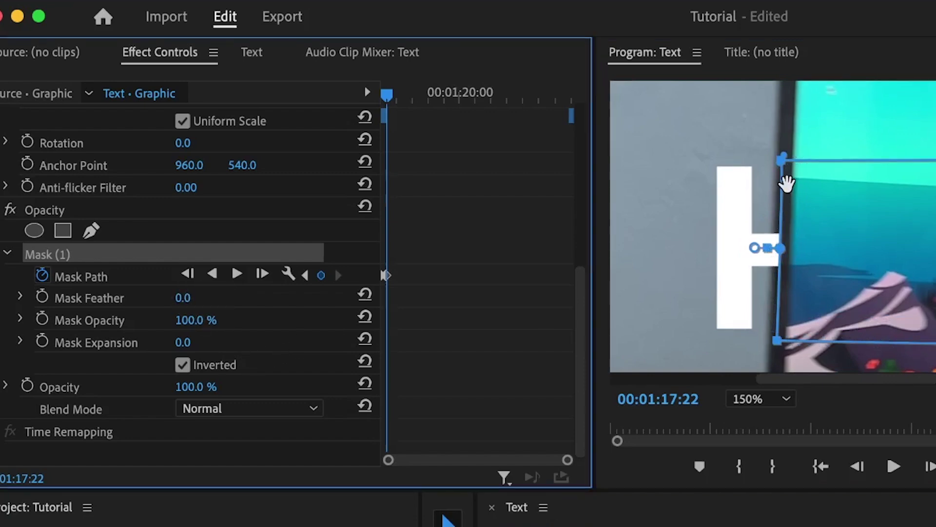
# At 00:01:17:22, refine the mask's two left corner points so its side follows the laptop's slanted outer edge
pyautogui.click(779, 161)
pyautogui.moveTo(780, 161); pyautogui.dragTo(774, 161)
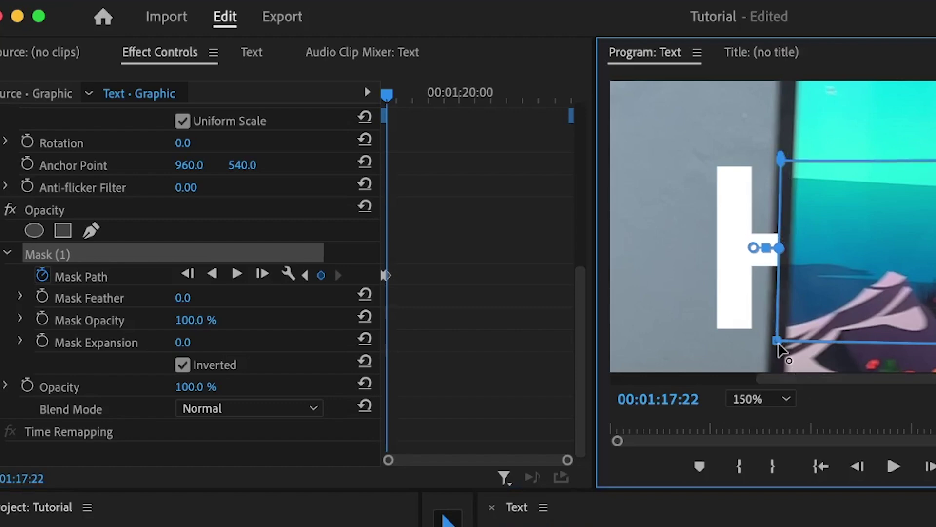
pyautogui.moveTo(778, 343); pyautogui.dragTo(770, 341)
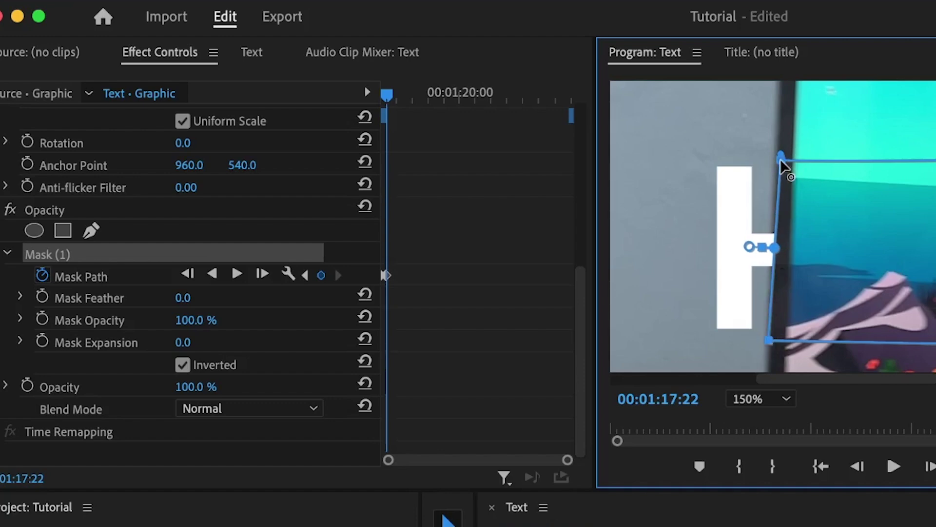
pyautogui.moveTo(778, 159); pyautogui.dragTo(775, 159)
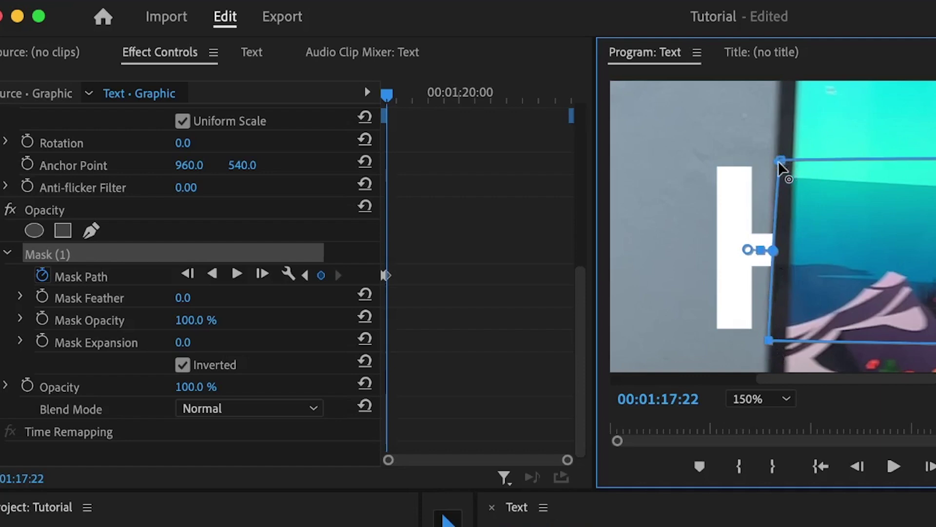
pyautogui.moveTo(781, 161); pyautogui.dragTo(773, 158)
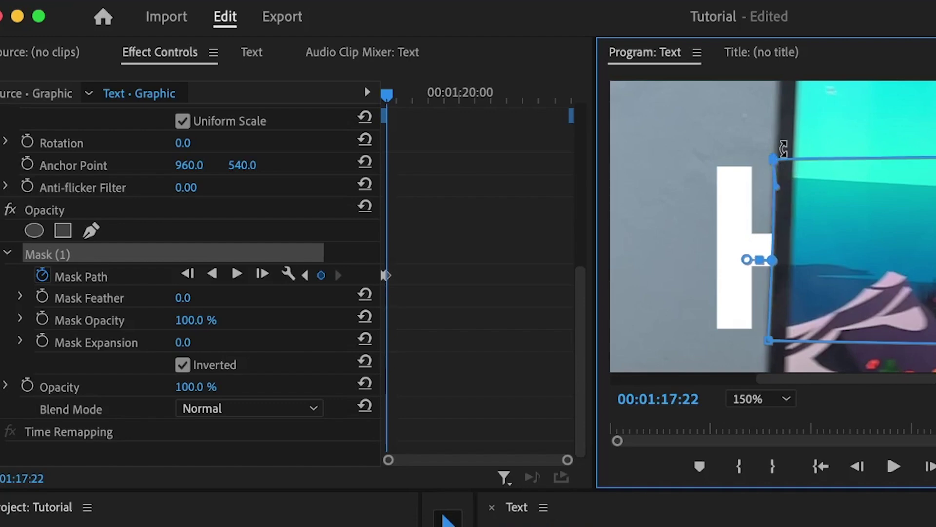
pyautogui.click(778, 186)
# At 00:01:17:27, move the mask's two left corner points to the laptop's outer edge to keyframe the Mask Path
pyautogui.click(418, 270)
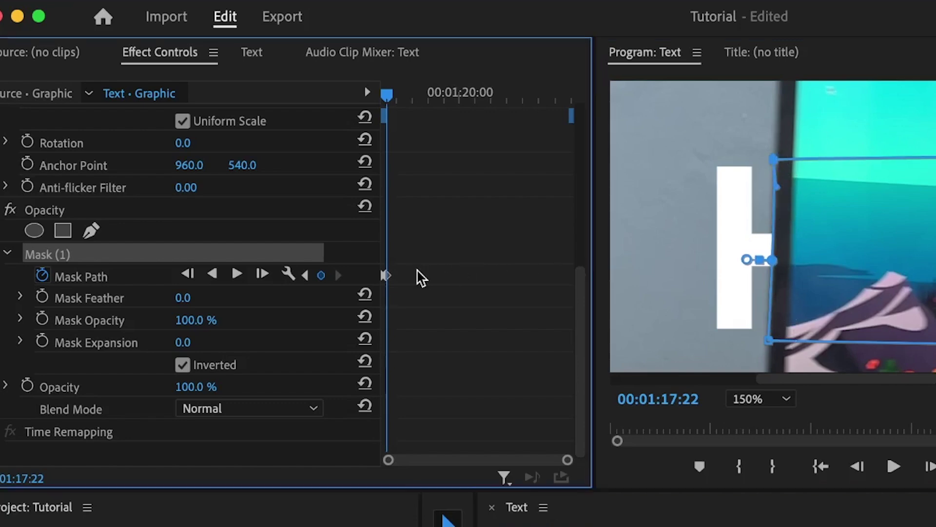
pyautogui.hotkey('shift', 'Right')
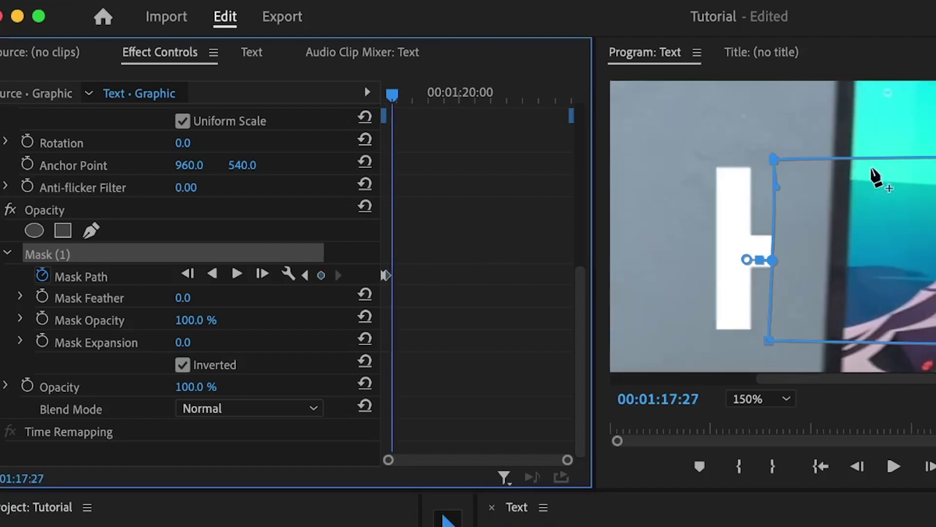
pyautogui.click(774, 159)
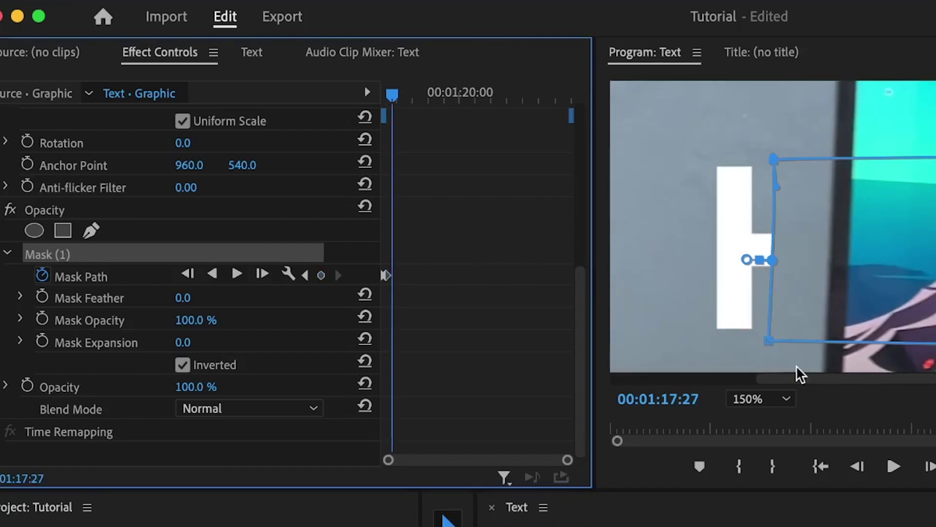
pyautogui.click(769, 341)
pyautogui.moveTo(768, 339); pyautogui.dragTo(826, 338)
pyautogui.moveTo(774, 159); pyautogui.dragTo(831, 157)
pyautogui.moveTo(800, 261); pyautogui.dragTo(829, 261)
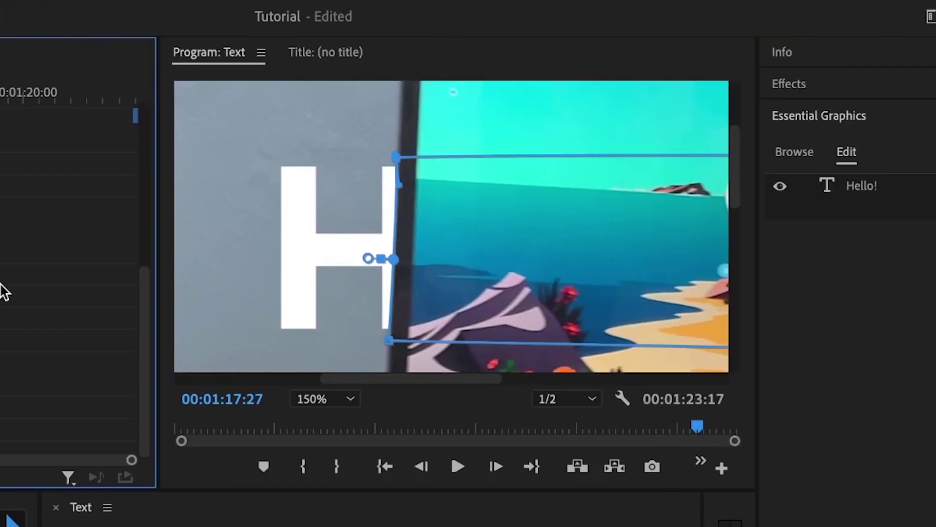
# Keyframe the Mask Path every five frames up to 00:01:18:22, moving the mask's left side along with the laptop edge
pyautogui.hotkey('shift', 'Right')
pyautogui.moveTo(403, 177); pyautogui.dragTo(439, 177)
pyautogui.hotkey('shift', 'Right')
pyautogui.hotkey('shift', 'Right')
pyautogui.hotkey('shift', 'Right')
pyautogui.hotkey('shift', 'Right')
pyautogui.moveTo(491, 162); pyautogui.dragTo(424, 145)
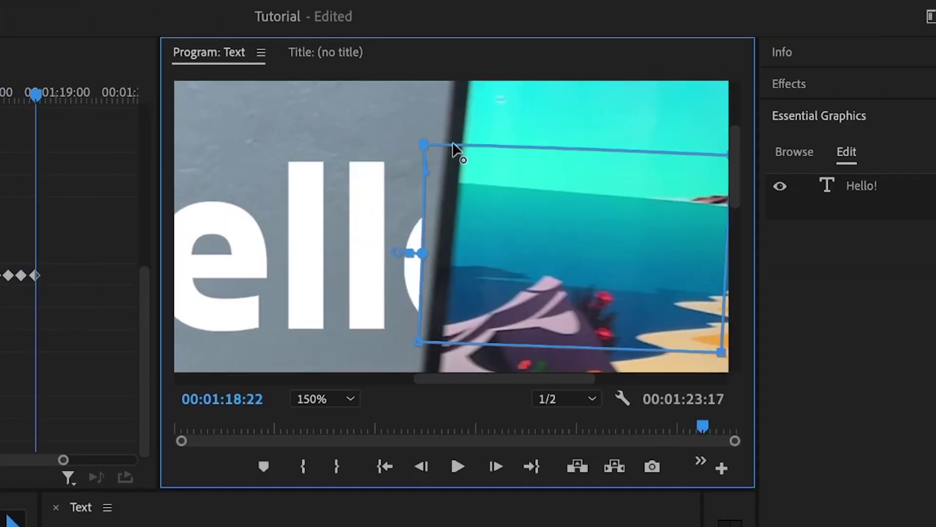
# Continue the five-frame Mask Path keyframes to 00:01:19:12, moving the mask's left side past the exclamation mark
pyautogui.hotkey('shift', 'Right')
pyautogui.hotkey('shift', 'Right')
pyautogui.hotkey('shift', 'Right')
pyautogui.hotkey('shift', 'Right')
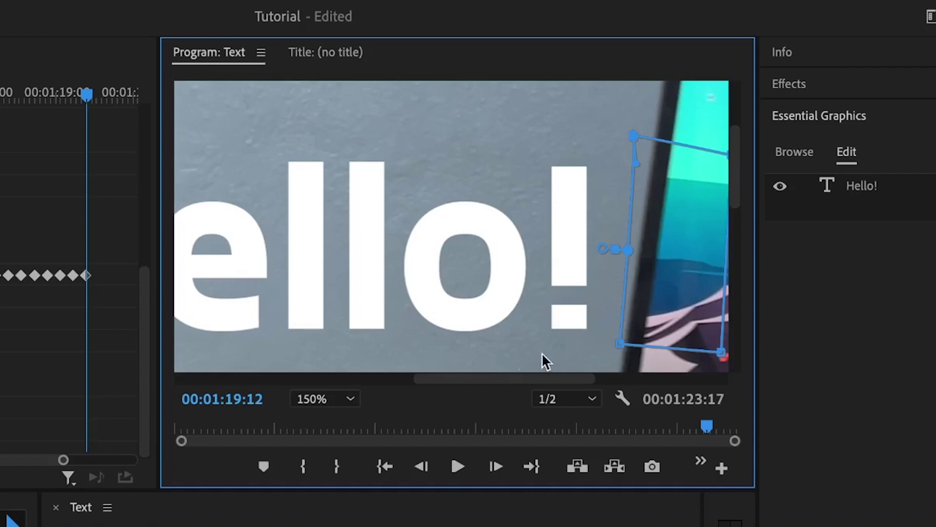
# Fit the whole frame in the Program monitor and play the masked Hello! reveal from 00:01:17:17
pyautogui.click(317, 399)
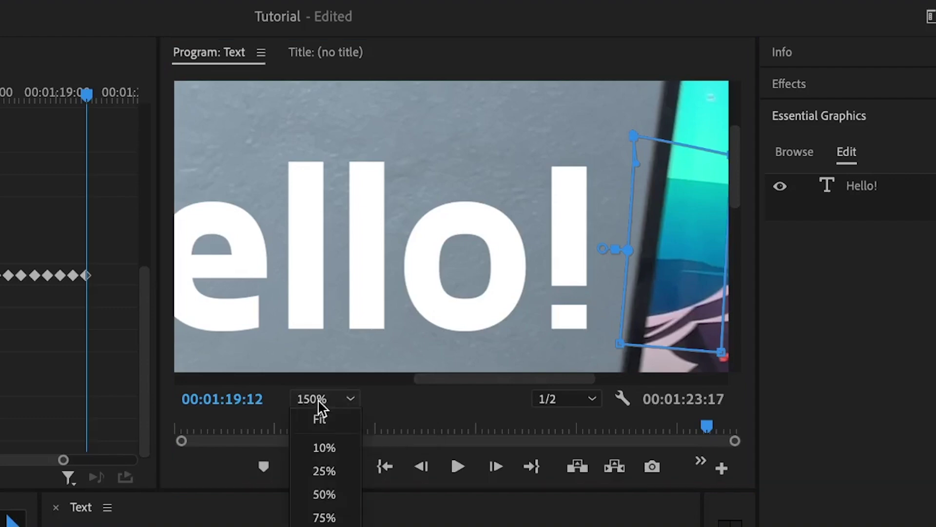
pyautogui.click(319, 415)
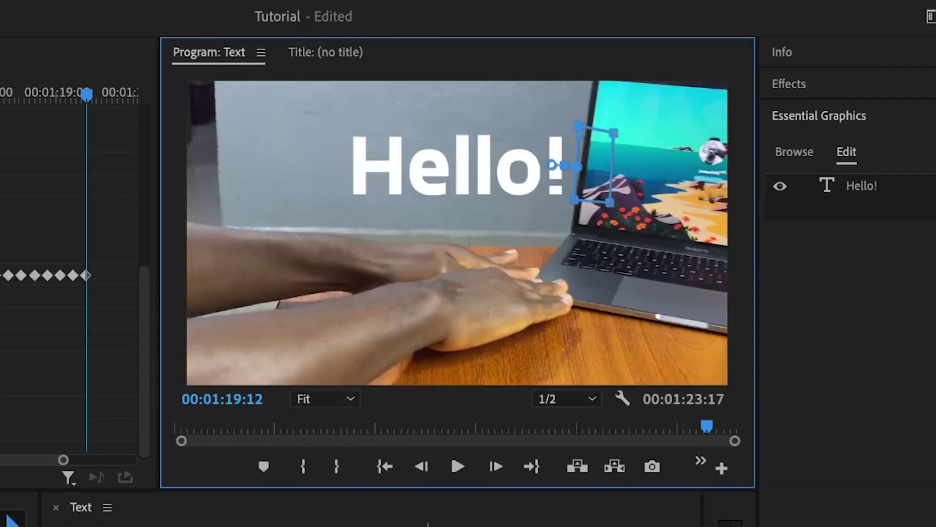
pyautogui.press('j')
pyautogui.press('k')
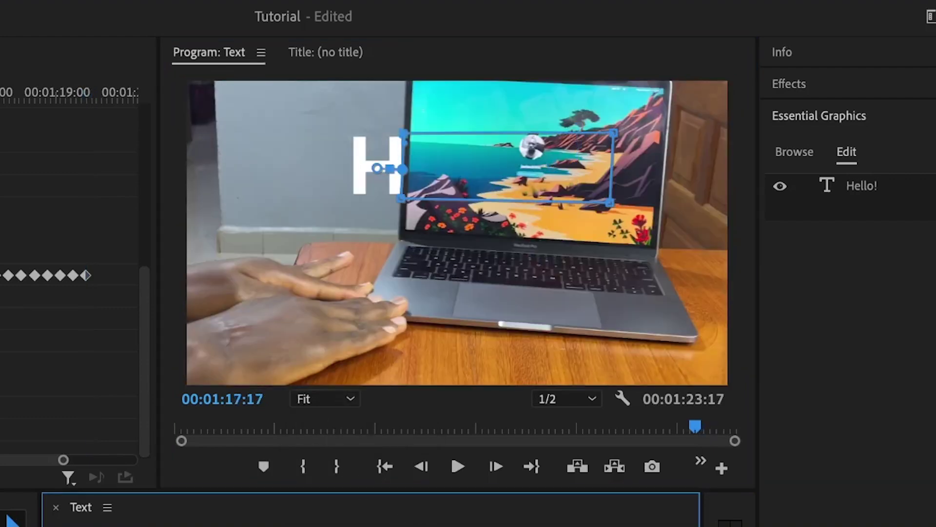
pyautogui.press('space')
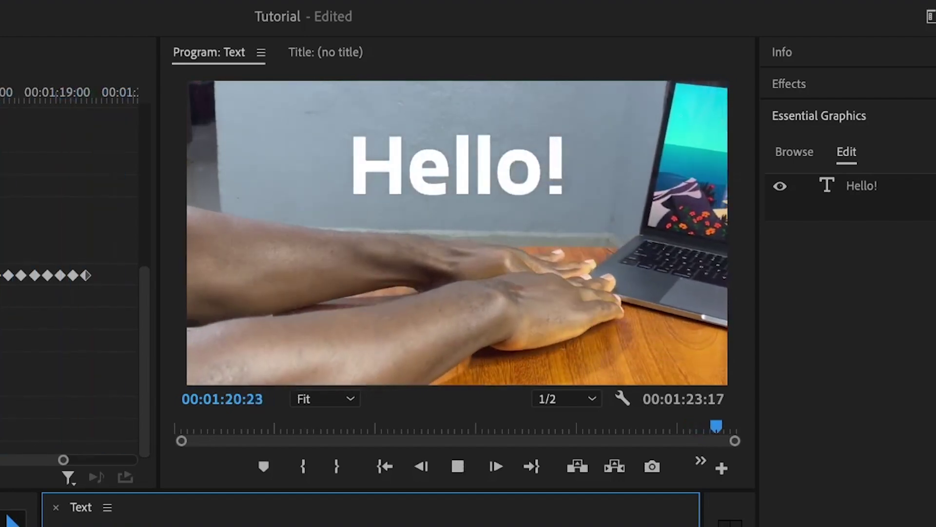
pyautogui.press('space')
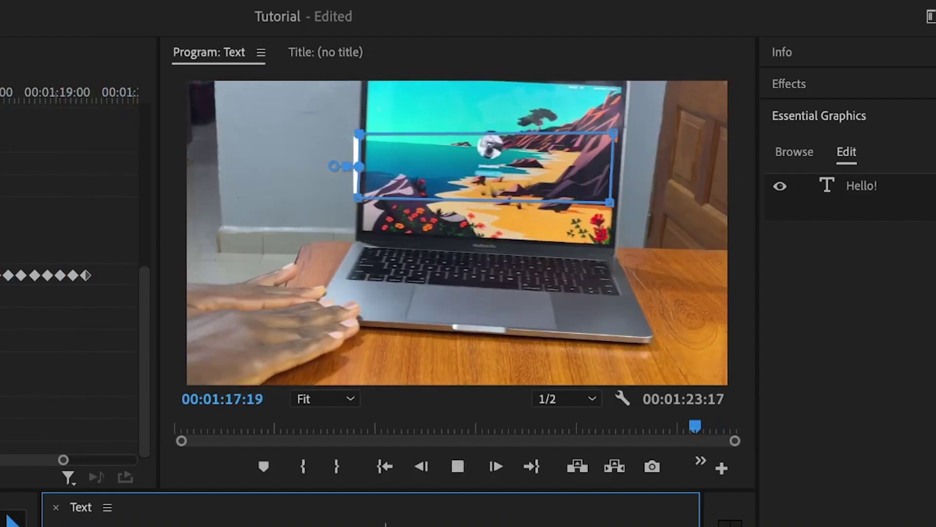